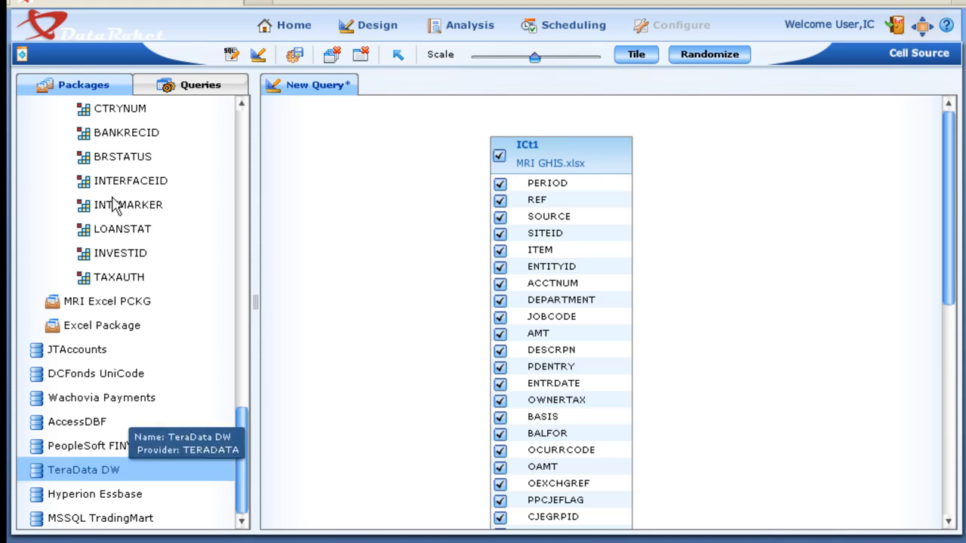
- Close the open query on MRI GHIS.xlsx and expand the MSSQL TradingMart data source to show its packages
{"action": "left_click", "coordinate": [361, 55]}
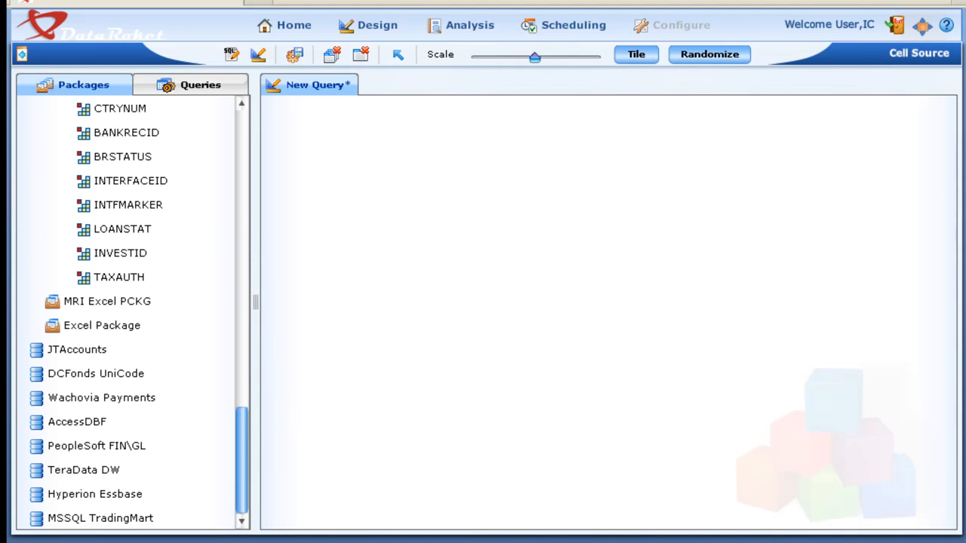
{"action": "left_click", "coordinate": [136, 516]}
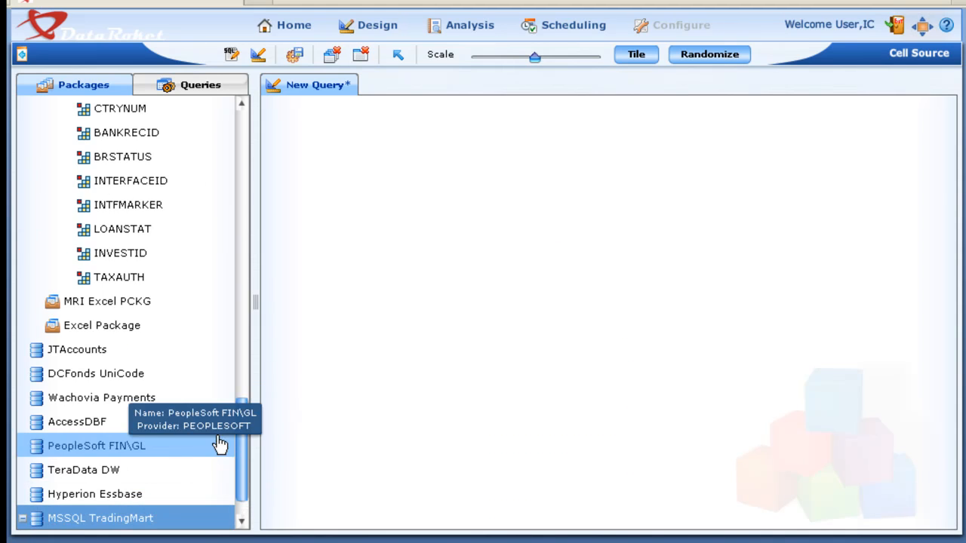
{"action": "left_click_drag", "start_coordinate": [240, 444], "coordinate": [241, 504]}
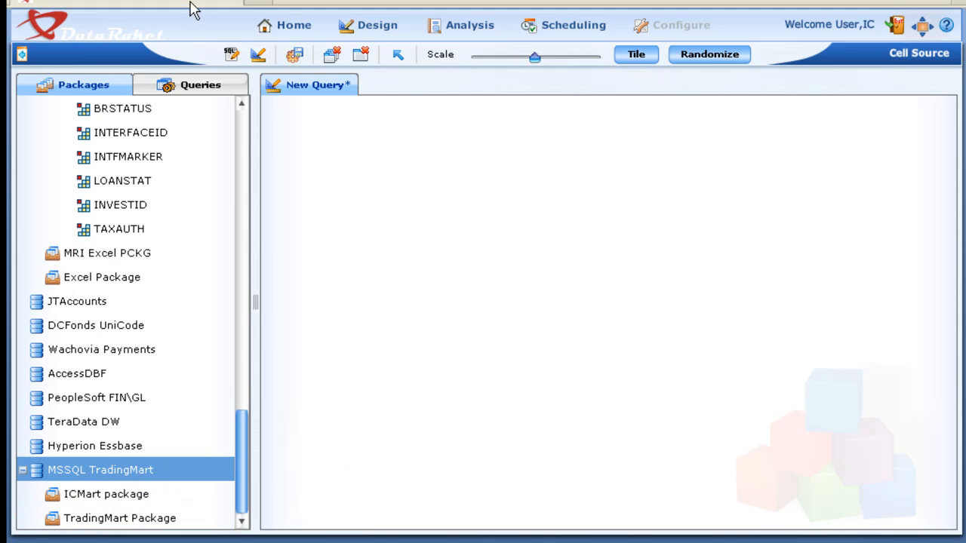
- Open the saved MSSQL_DP1 query of the MSSQL TradingMart data source, review its SQL statement and close it
{"action": "left_click", "coordinate": [174, 86]}
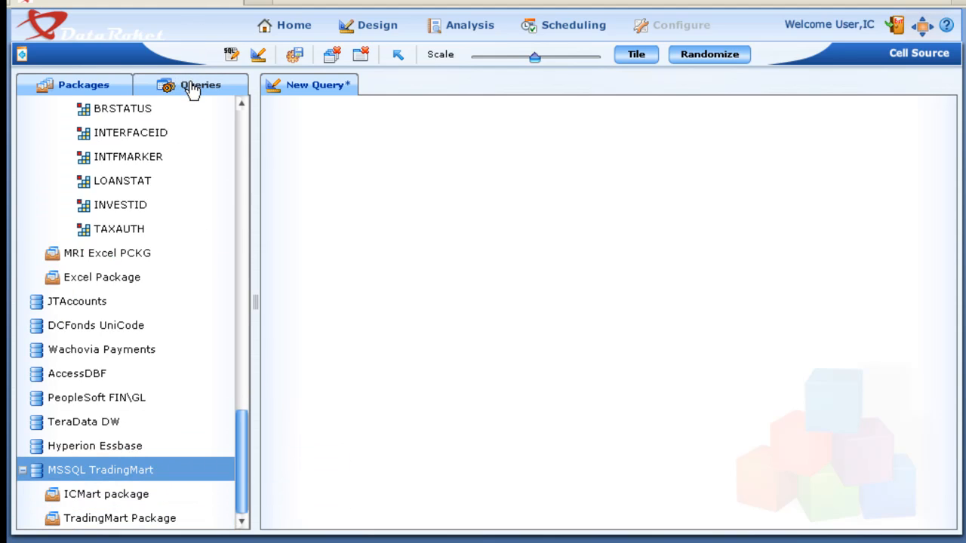
{"action": "left_click", "coordinate": [36, 423]}
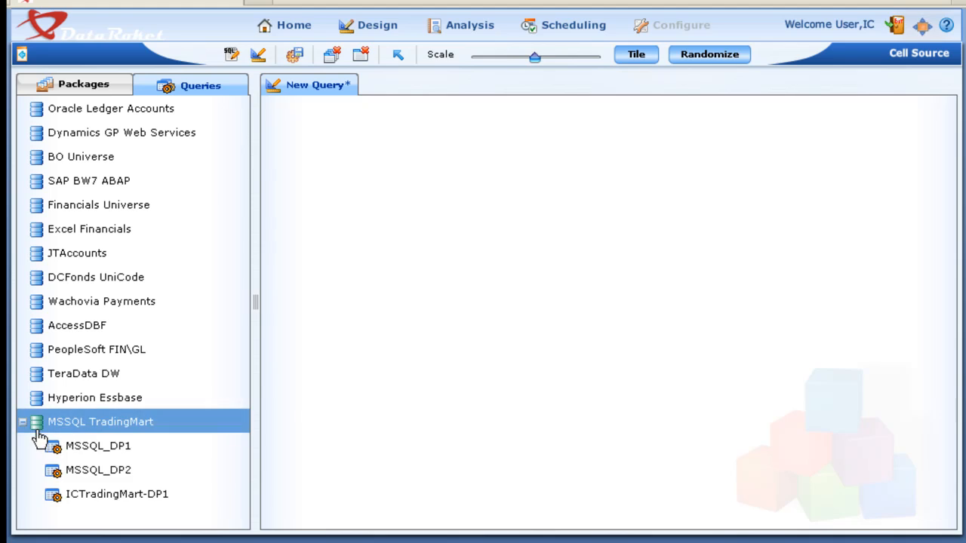
{"action": "left_click", "coordinate": [54, 446]}
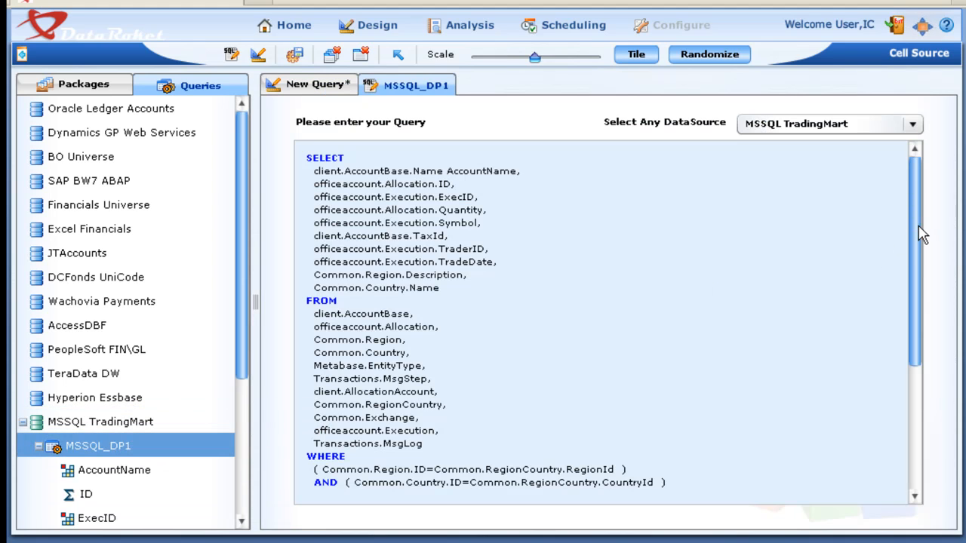
{"action": "left_click_drag", "start_coordinate": [918, 226], "coordinate": [906, 195]}
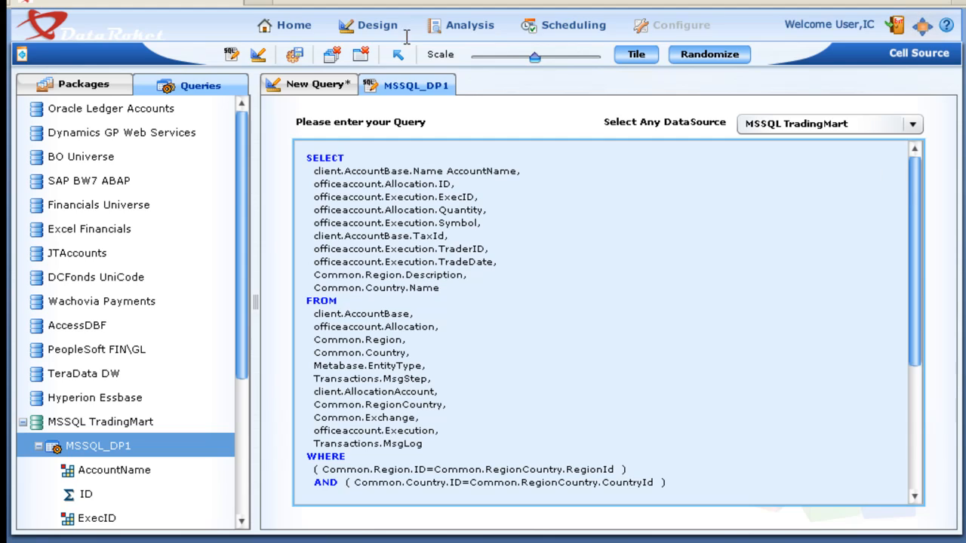
{"action": "left_click", "coordinate": [360, 54]}
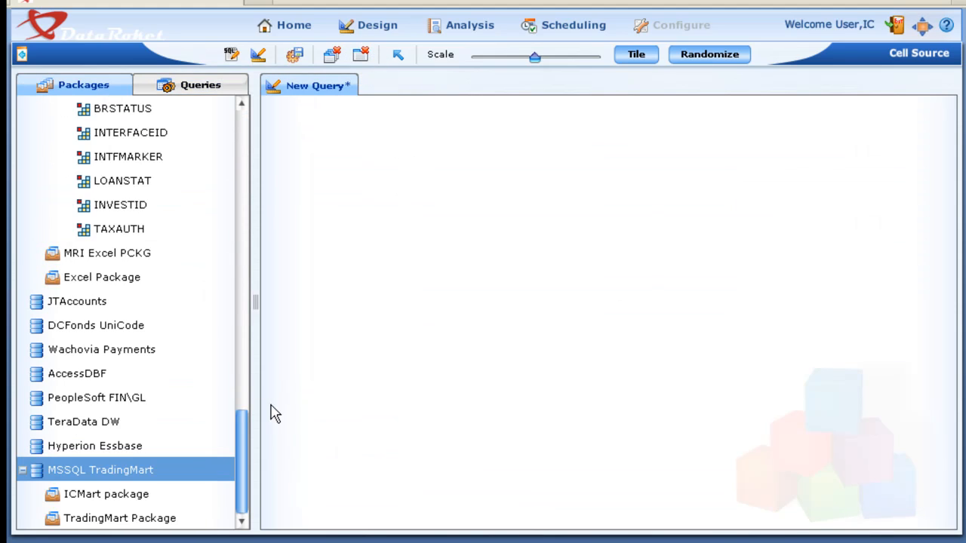
- Add the MRI GHIS.xlsx table from the Moon GHIS Excel package to the empty query canvas
{"action": "scroll", "coordinate": [234, 385], "scroll_direction": "up", "scroll_amount": 2}
{"action": "scroll", "coordinate": [236, 386], "scroll_direction": "up", "scroll_amount": 5}
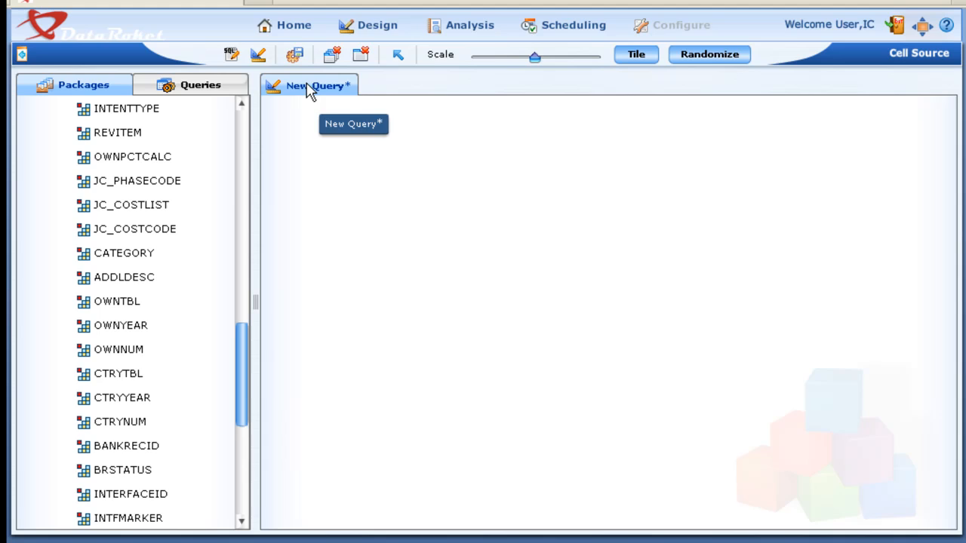
{"action": "left_click", "coordinate": [368, 29]}
{"action": "left_click", "coordinate": [377, 79]}
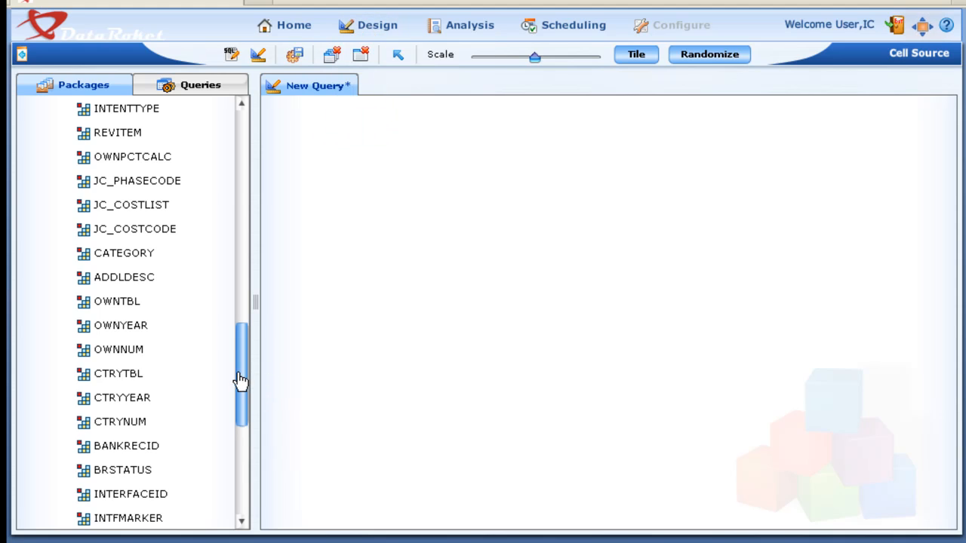
{"action": "left_click_drag", "start_coordinate": [237, 380], "coordinate": [243, 151]}
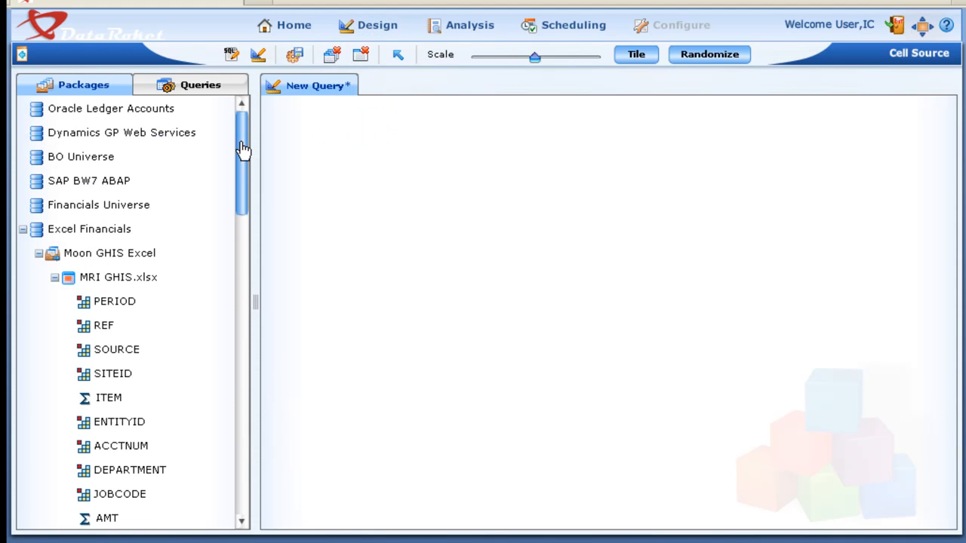
{"action": "left_click_drag", "start_coordinate": [81, 277], "coordinate": [423, 155]}
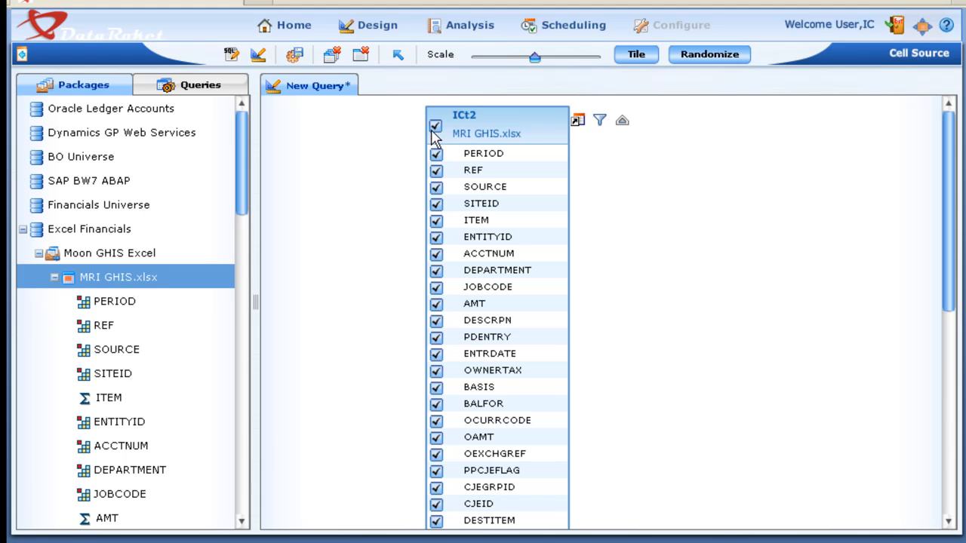
- Deselect all table fields, then include only PERIOD, REF, SOURCE, SITEID, ITEM, ENTITYID, ACCTNUM, JOBCODE, AMT and DESCRPN
{"action": "left_click", "coordinate": [434, 127]}
{"action": "left_click", "coordinate": [437, 154]}
{"action": "left_click", "coordinate": [436, 170]}
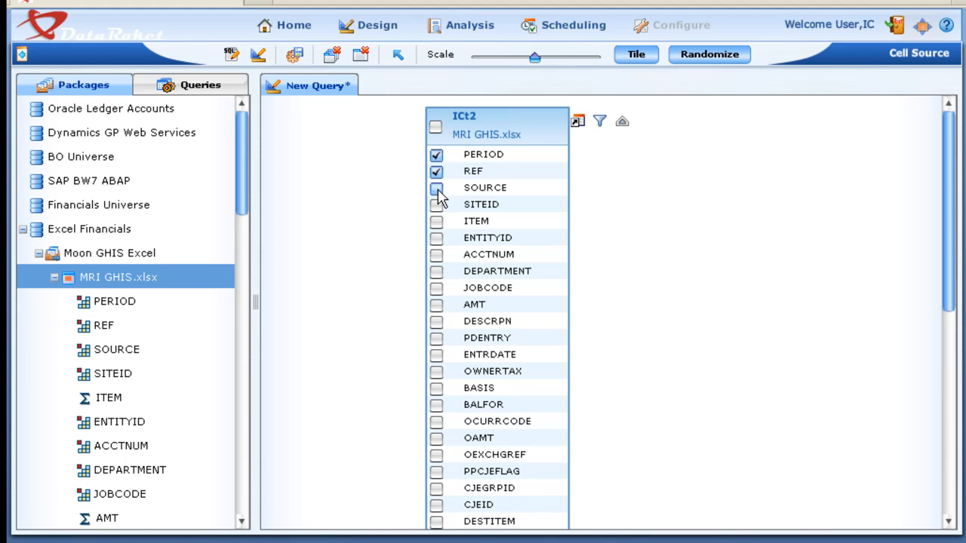
{"action": "left_click", "coordinate": [436, 187]}
{"action": "left_click", "coordinate": [436, 205]}
{"action": "left_click", "coordinate": [436, 221]}
{"action": "left_click", "coordinate": [436, 238]}
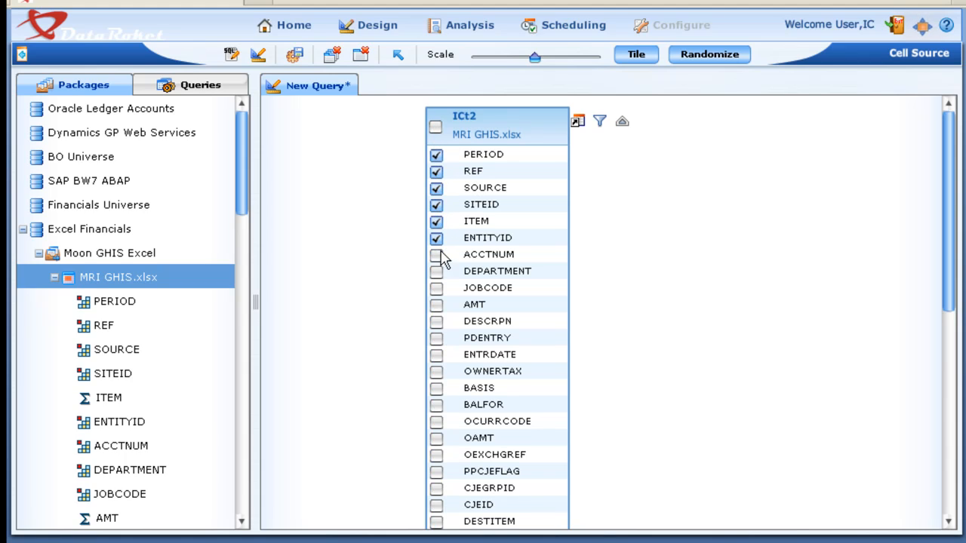
{"action": "left_click", "coordinate": [436, 255]}
{"action": "left_click", "coordinate": [436, 288]}
{"action": "left_click", "coordinate": [436, 304]}
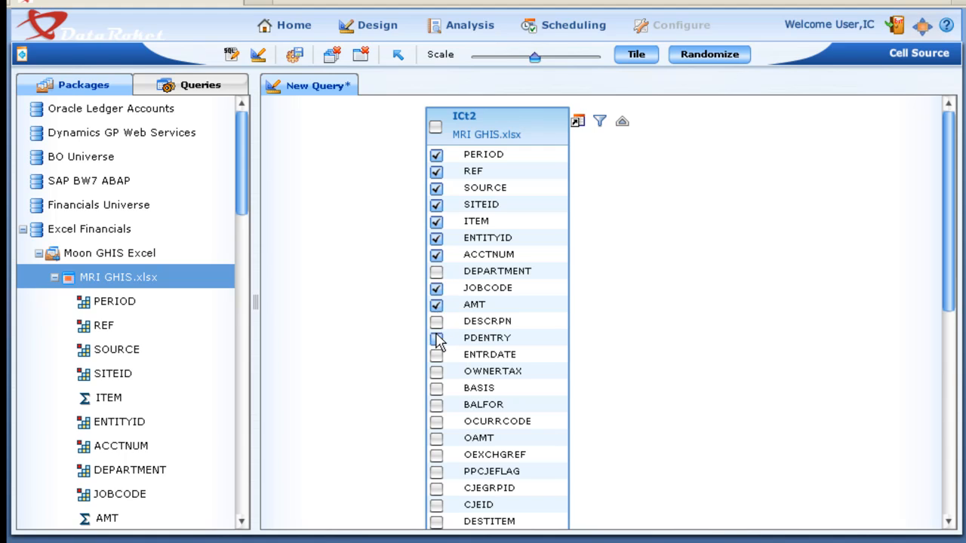
{"action": "left_click", "coordinate": [436, 321]}
- Include the fields TAXAUTH, INVESTID, LOANSTAT, INTFMARKER, BRSTATUS, BANKRECID, CTRYTBL, OWNNUM and ADDLDESC from the end of the table
{"action": "scroll", "coordinate": [800, 339], "scroll_direction": "down", "scroll_amount": 3}
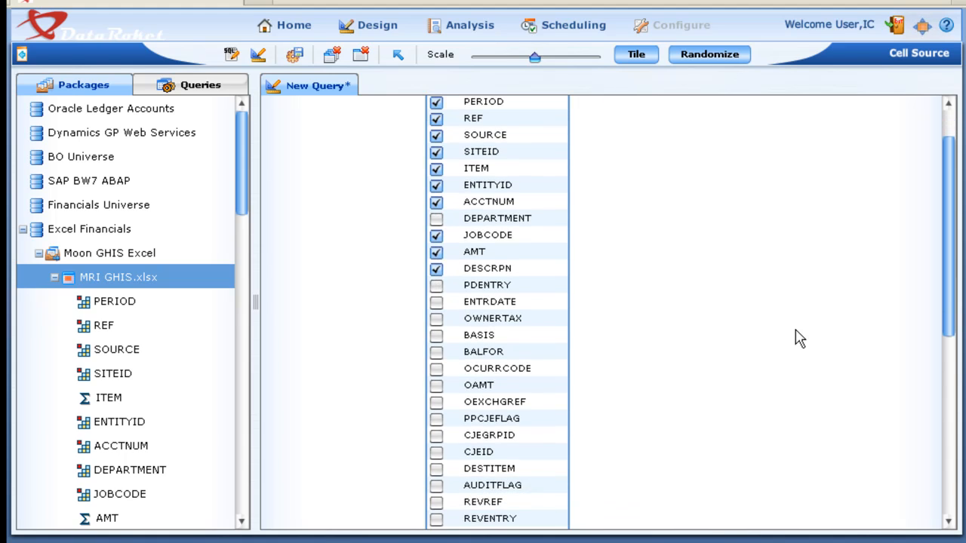
{"action": "scroll", "coordinate": [805, 341], "scroll_direction": "down", "scroll_amount": 8}
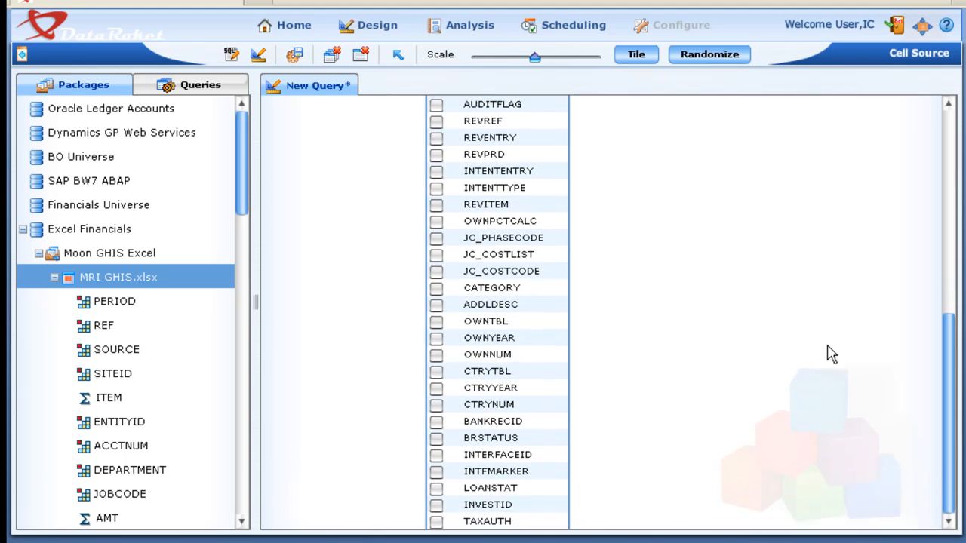
{"action": "left_click", "coordinate": [437, 504]}
{"action": "left_click", "coordinate": [437, 488]}
{"action": "left_click", "coordinate": [436, 471]}
{"action": "left_click", "coordinate": [437, 437]}
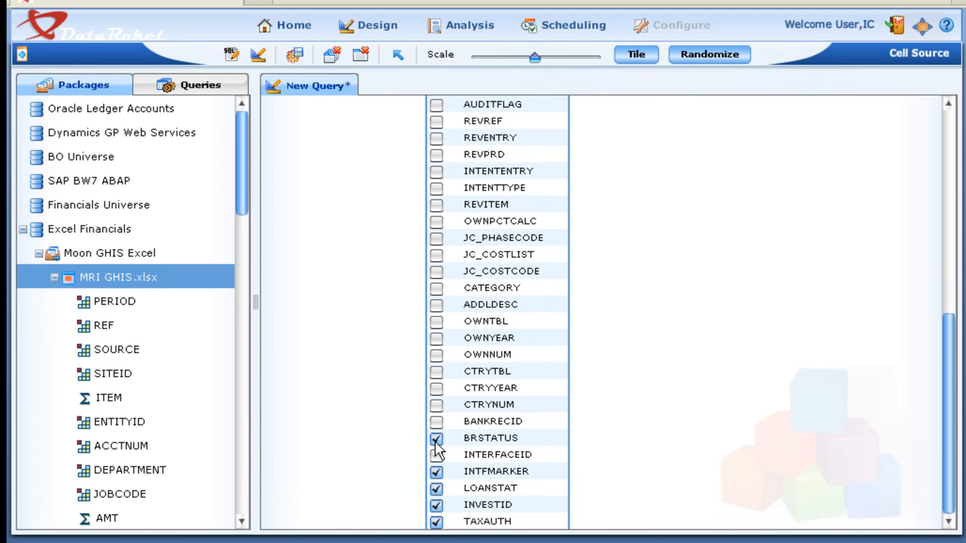
{"action": "left_click", "coordinate": [436, 421]}
{"action": "left_click", "coordinate": [436, 371]}
{"action": "left_click", "coordinate": [436, 354]}
{"action": "left_click", "coordinate": [436, 304]}
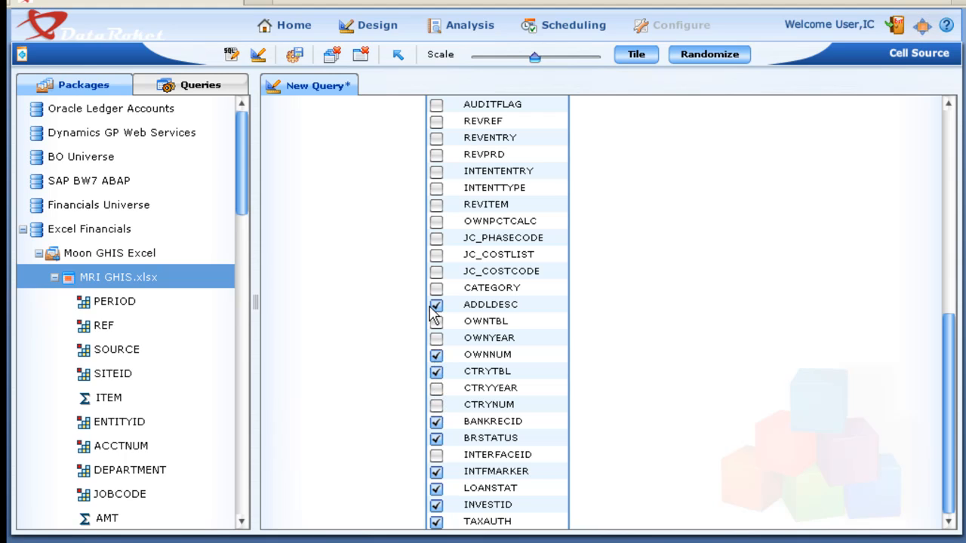
- Include the ENTRDATE and OWNERTAX fields of the MRI GHIS.xlsx table in the query
{"action": "scroll", "coordinate": [664, 235], "scroll_direction": "up", "scroll_amount": 5}
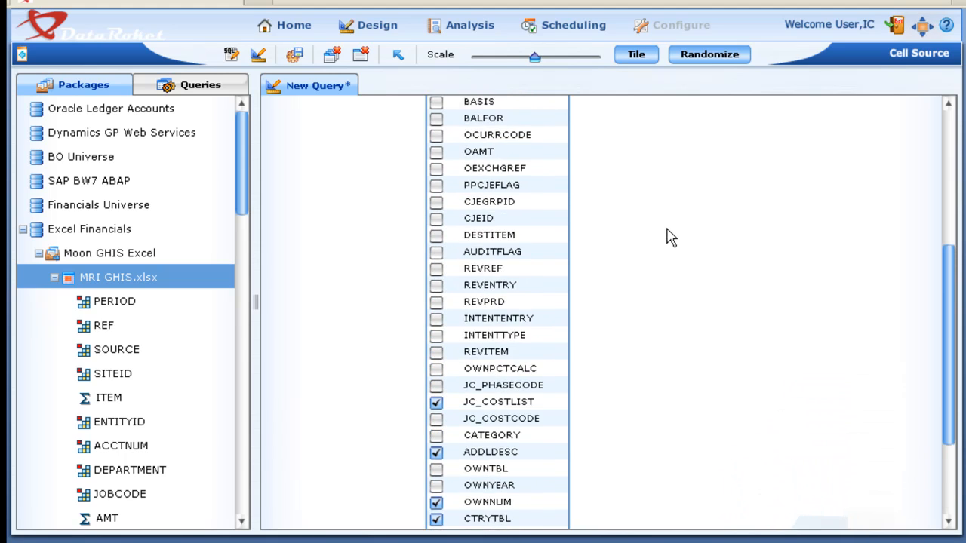
{"action": "scroll", "coordinate": [669, 237], "scroll_direction": "up", "scroll_amount": 3}
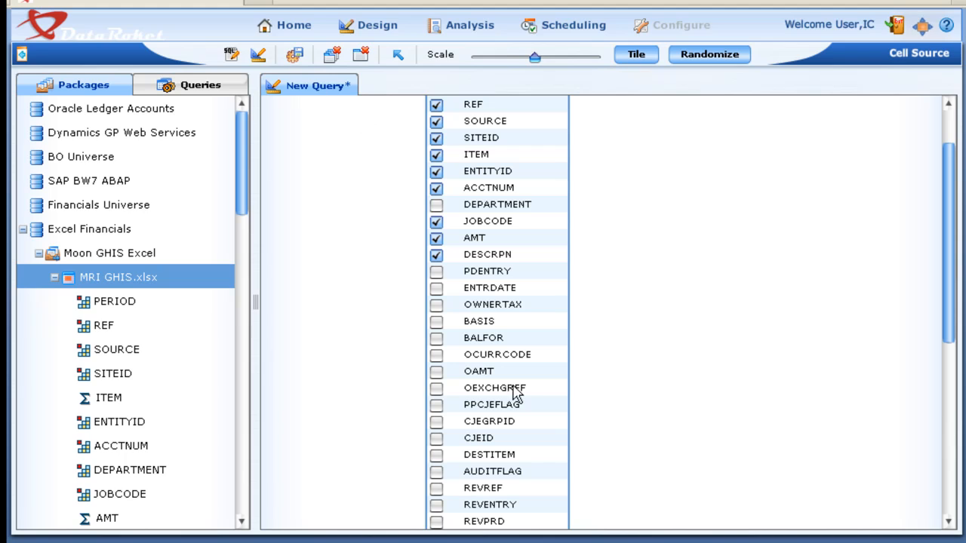
{"action": "left_click", "coordinate": [436, 288]}
{"action": "left_click", "coordinate": [436, 304]}
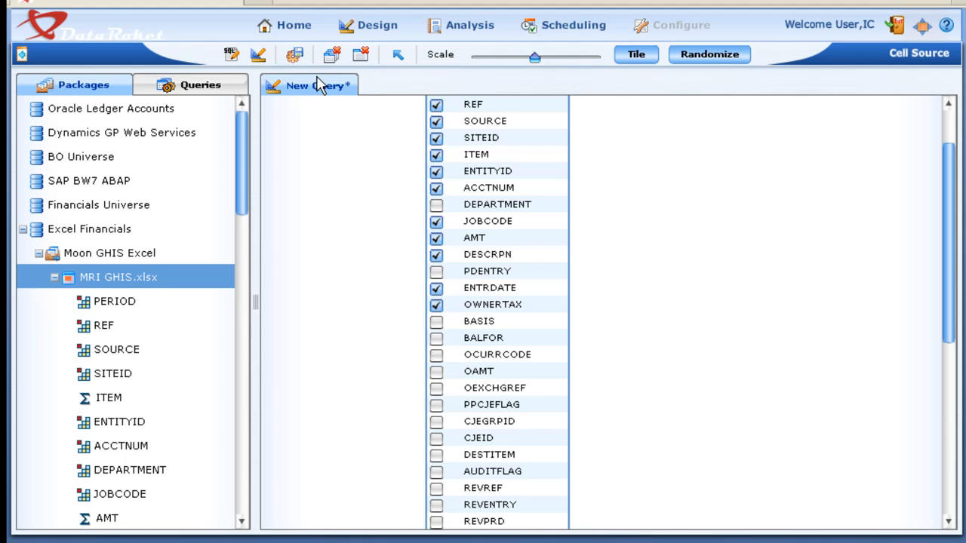
- Save the query as a private query named MRI Excel QRY
{"action": "left_click", "coordinate": [296, 56]}
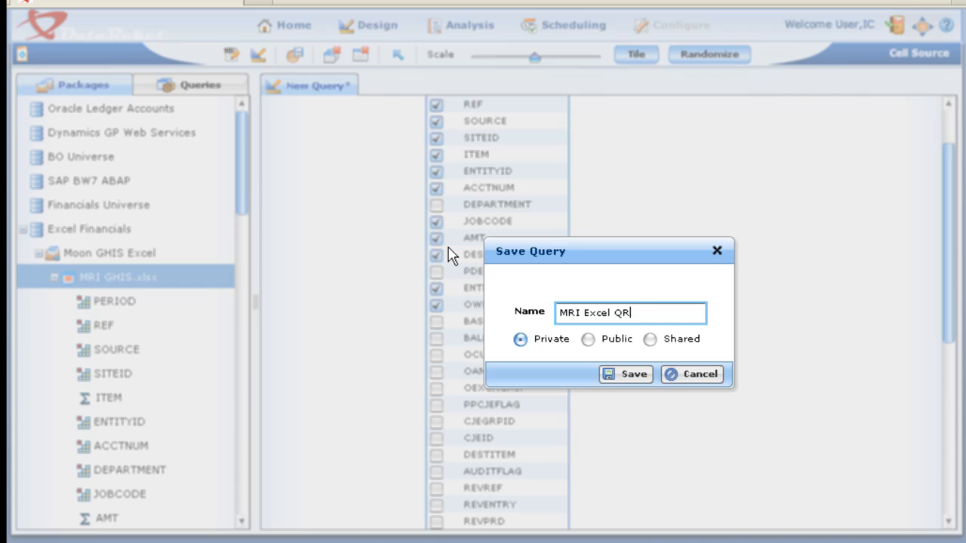
{"action": "left_click", "coordinate": [633, 377]}
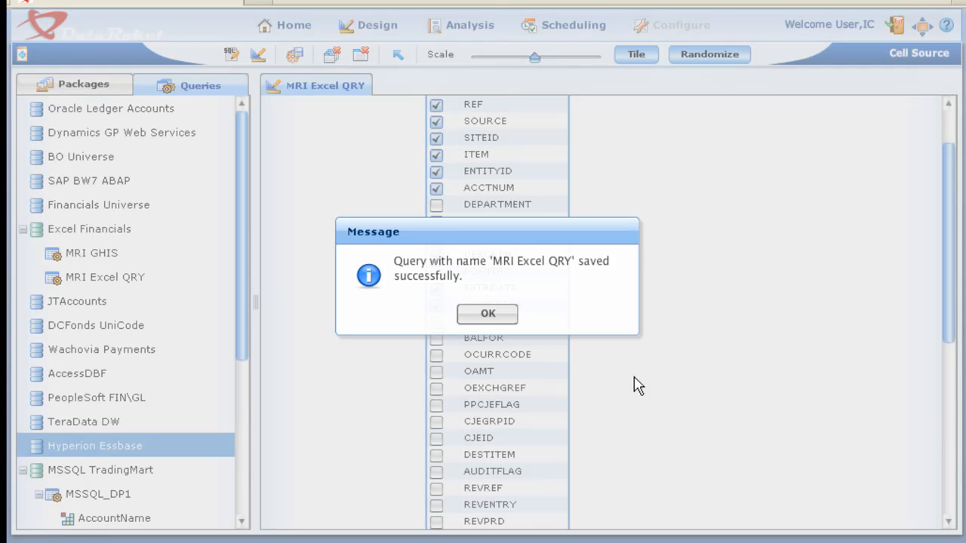
{"action": "left_click", "coordinate": [489, 315]}
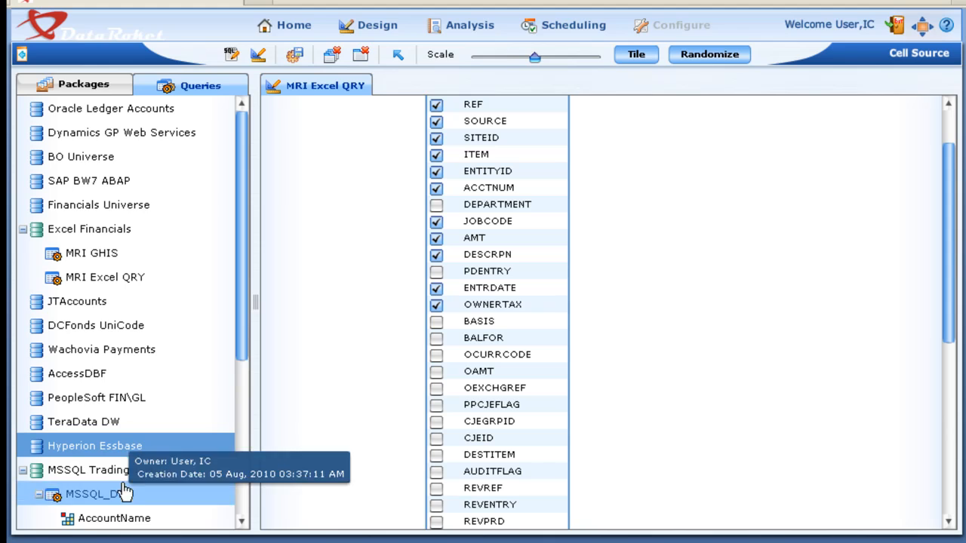
- Examine the fields of the saved MRI Excel QRY under the Excel Financials data source
{"action": "left_click_drag", "start_coordinate": [243, 323], "coordinate": [230, 385]}
{"action": "scroll", "coordinate": [230, 385], "scroll_direction": "down", "scroll_amount": 1}
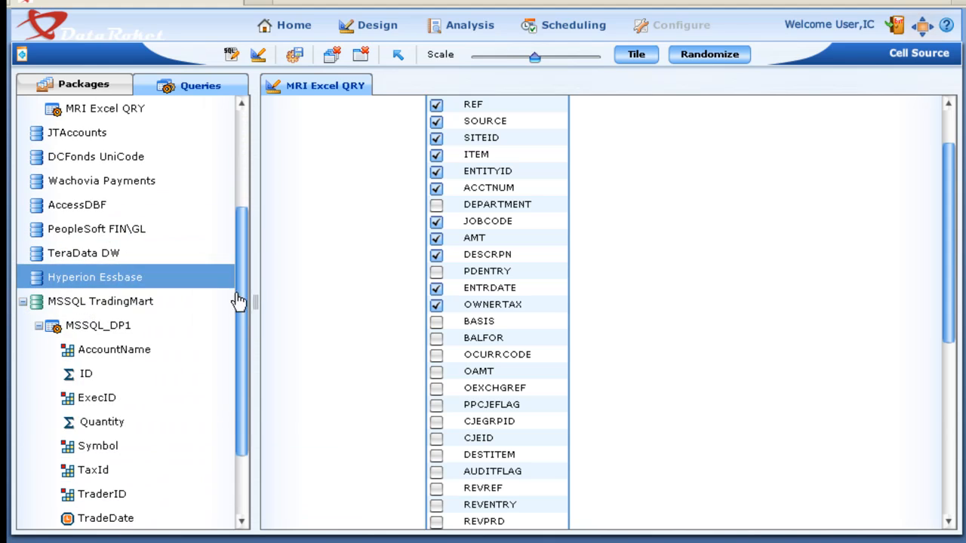
{"action": "left_click_drag", "start_coordinate": [237, 302], "coordinate": [237, 185]}
{"action": "left_click", "coordinate": [59, 283]}
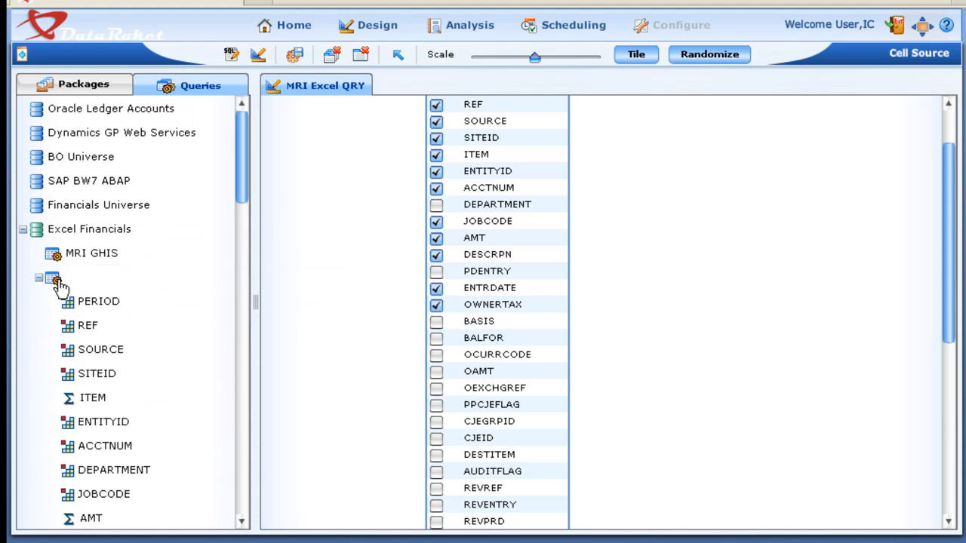
{"action": "left_click", "coordinate": [40, 278]}
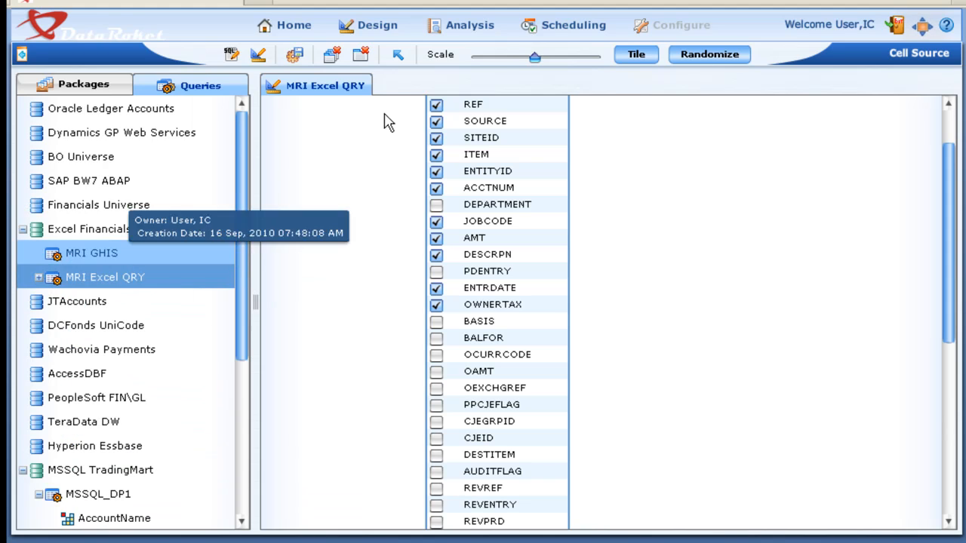
- Close the MRI Excel QRY query and display the saved queries of the JTAccounts data source
{"action": "left_click", "coordinate": [359, 54]}
{"action": "left_click", "coordinate": [24, 230]}
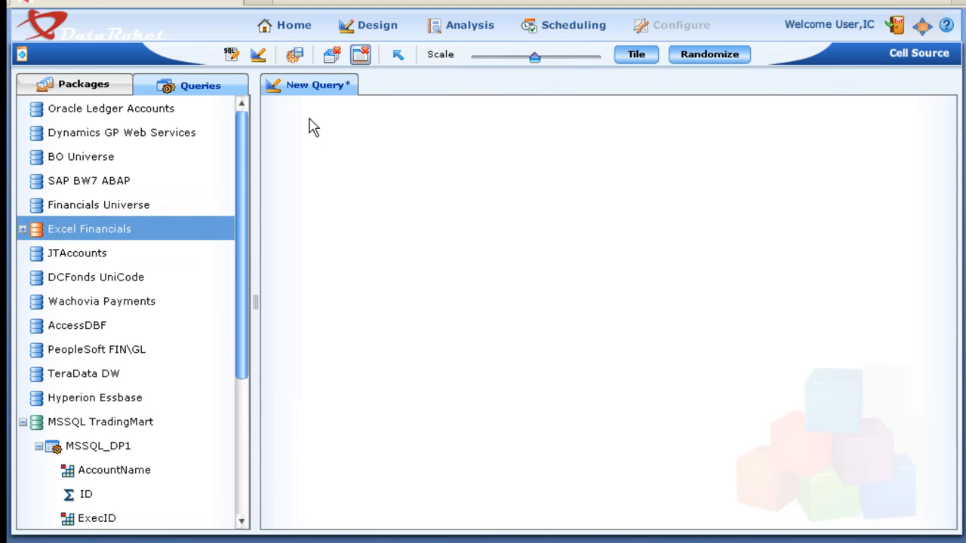
{"action": "left_click", "coordinate": [35, 253]}
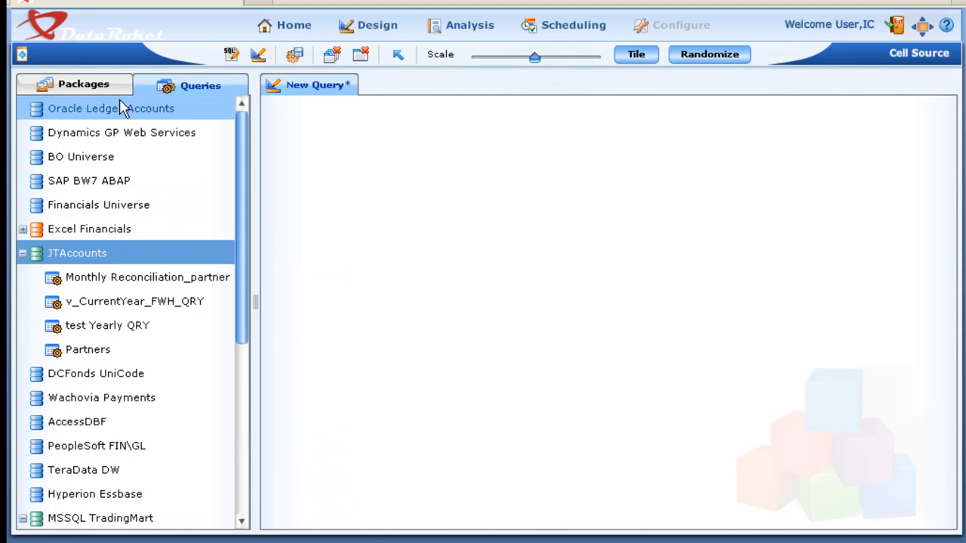
- Add the dbo.2009_TblPartner table from JT_Accounts_Package to the new query canvas
{"action": "left_click", "coordinate": [79, 85]}
{"action": "left_click", "coordinate": [22, 228]}
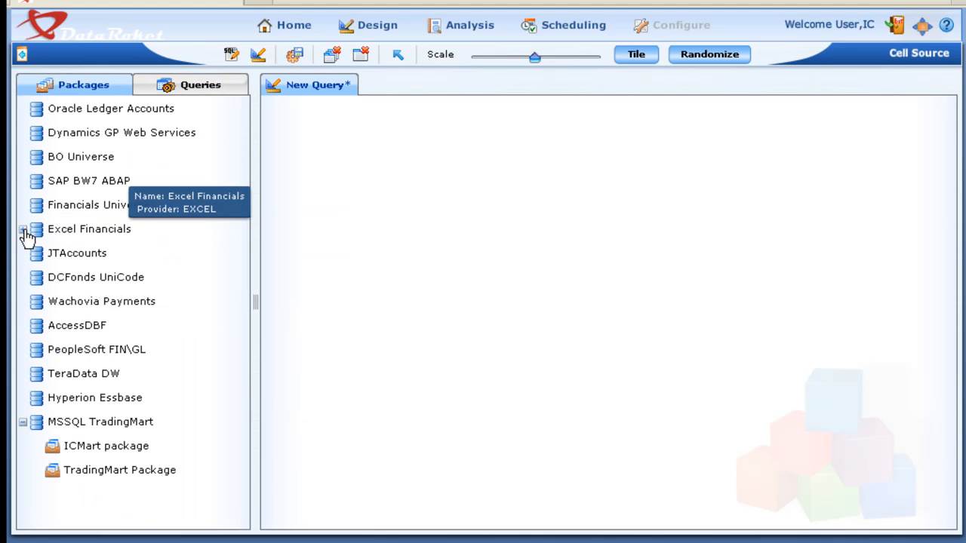
{"action": "left_click", "coordinate": [35, 254]}
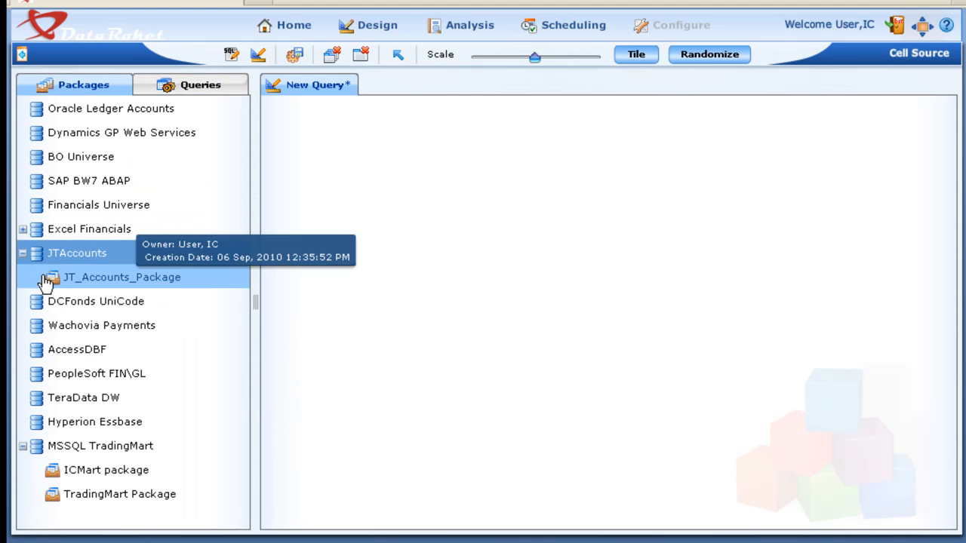
{"action": "left_click", "coordinate": [46, 279]}
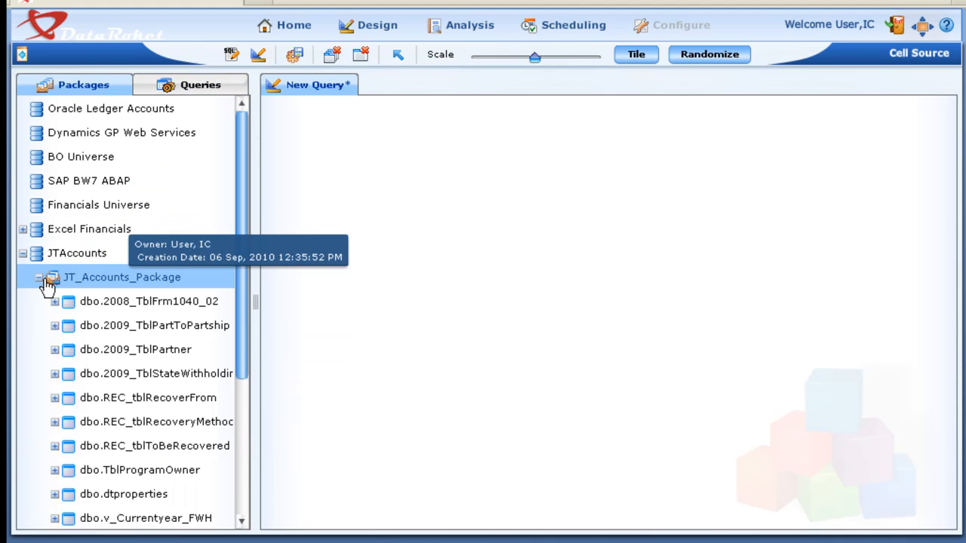
{"action": "left_click", "coordinate": [55, 350]}
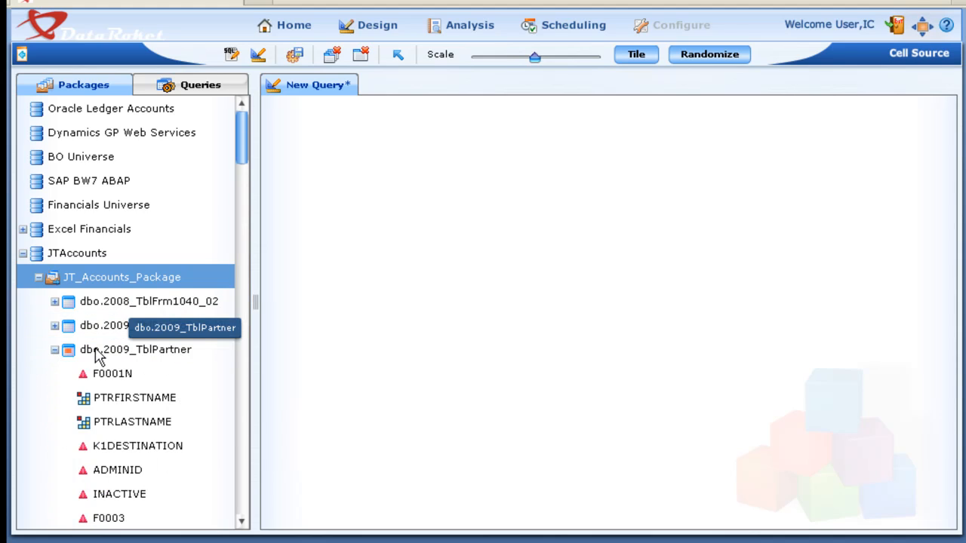
{"action": "left_click_drag", "start_coordinate": [96, 355], "coordinate": [421, 223]}
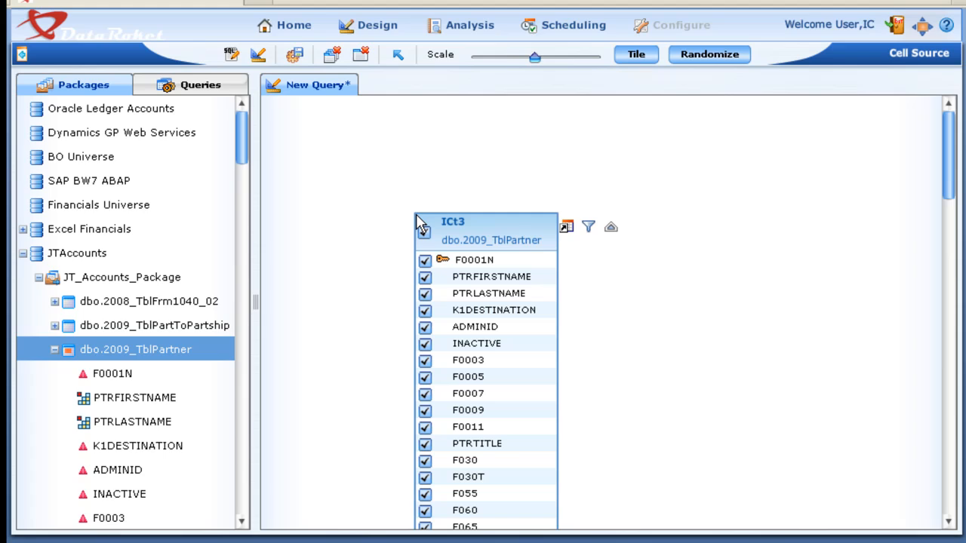
- Collapse the field list of dbo.2009_TblPartner and move its table near the upper edge of the query canvas
{"action": "left_click", "coordinate": [56, 351]}
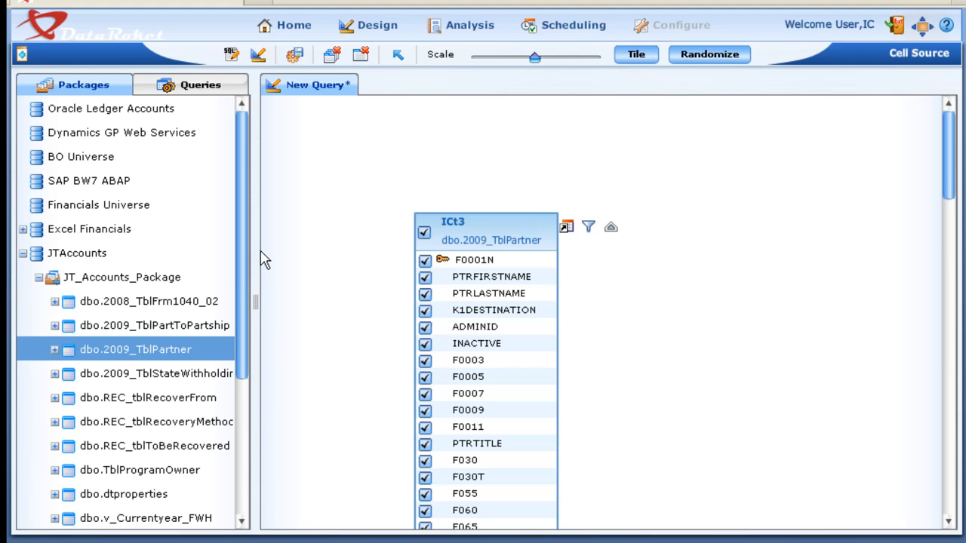
{"action": "left_click_drag", "start_coordinate": [502, 240], "coordinate": [523, 133]}
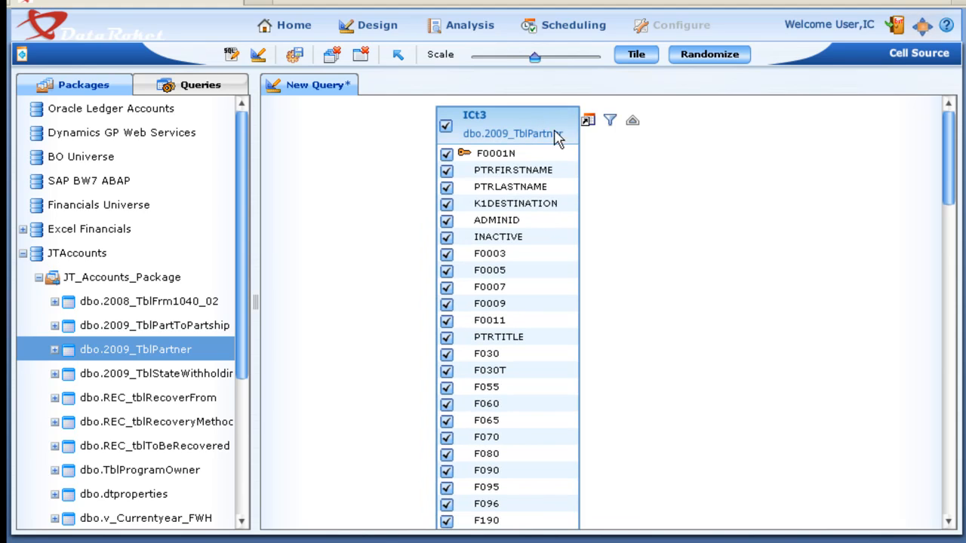
{"action": "left_click", "coordinate": [611, 122]}
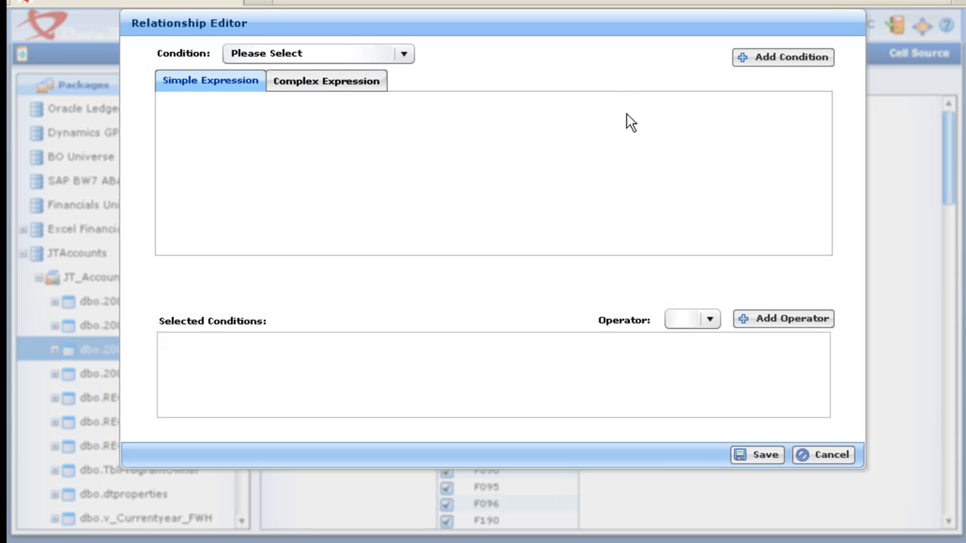
{"action": "left_click", "coordinate": [340, 56]}
{"action": "left_click", "coordinate": [306, 112]}
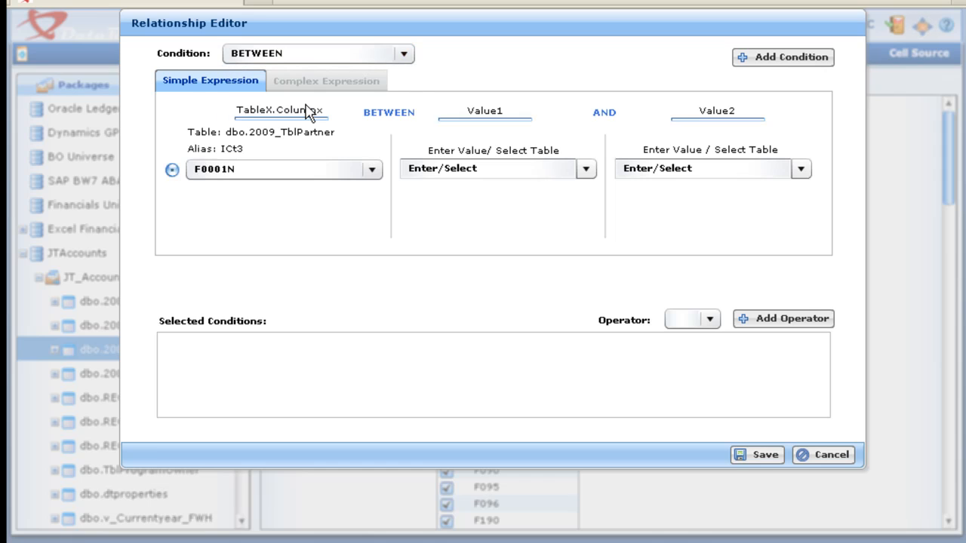
{"action": "left_click", "coordinate": [831, 455]}
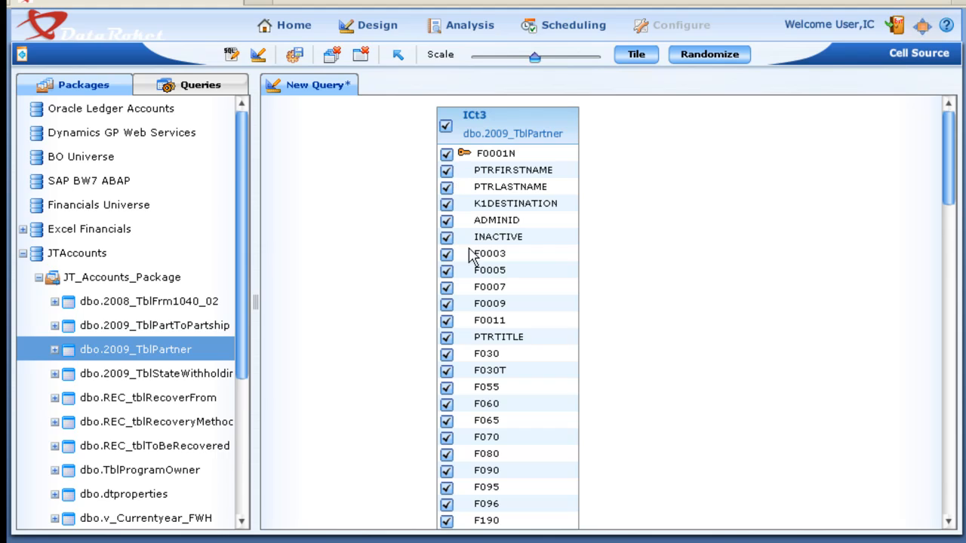
- Exclude the fields F055, F060, F065 and F070 of dbo.2009_TblPartner from the query
{"action": "left_click", "coordinate": [446, 404]}
{"action": "left_click", "coordinate": [446, 421]}
{"action": "left_click", "coordinate": [446, 437]}
- Exclude the fields F330, F340, F360, F362 and F364 of dbo.2009_TblPartner from the query
{"action": "scroll", "coordinate": [663, 415], "scroll_direction": "down", "scroll_amount": 1}
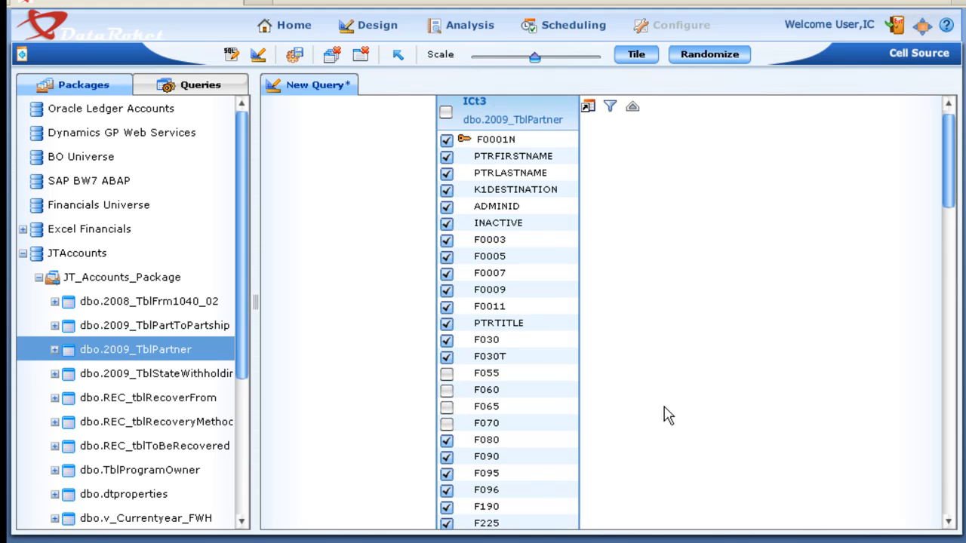
{"action": "scroll", "coordinate": [663, 415], "scroll_direction": "down", "scroll_amount": 8}
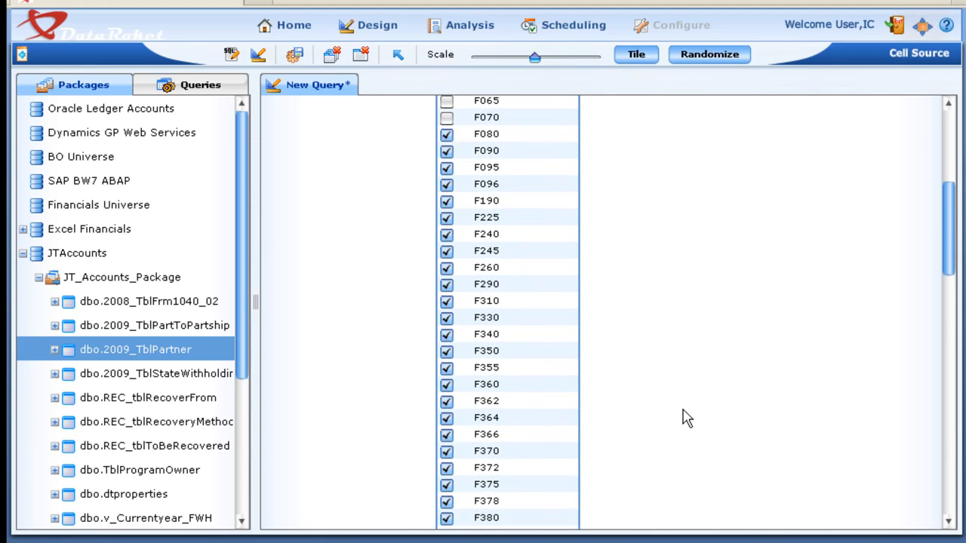
{"action": "scroll", "coordinate": [687, 419], "scroll_direction": "down", "scroll_amount": 1}
{"action": "left_click", "coordinate": [446, 404]}
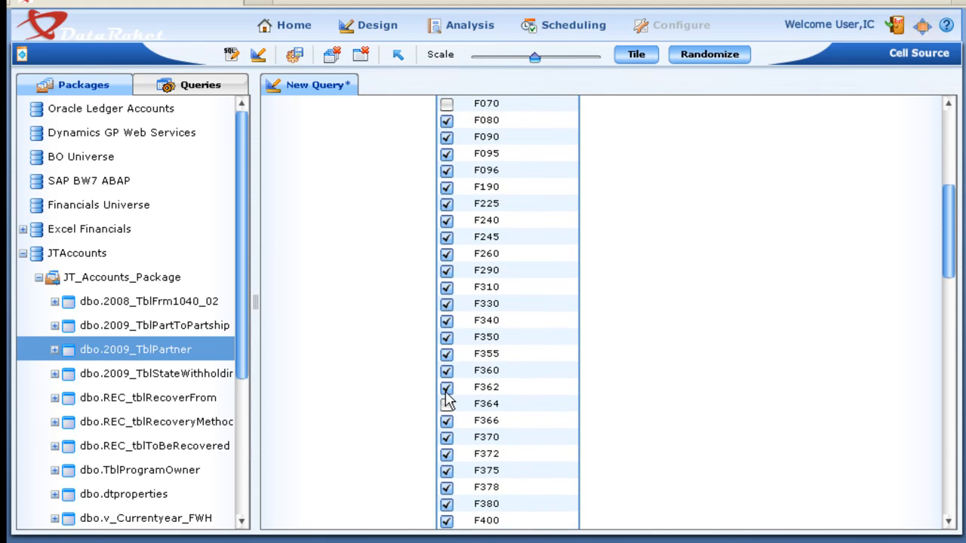
{"action": "left_click", "coordinate": [446, 387]}
{"action": "left_click", "coordinate": [446, 371]}
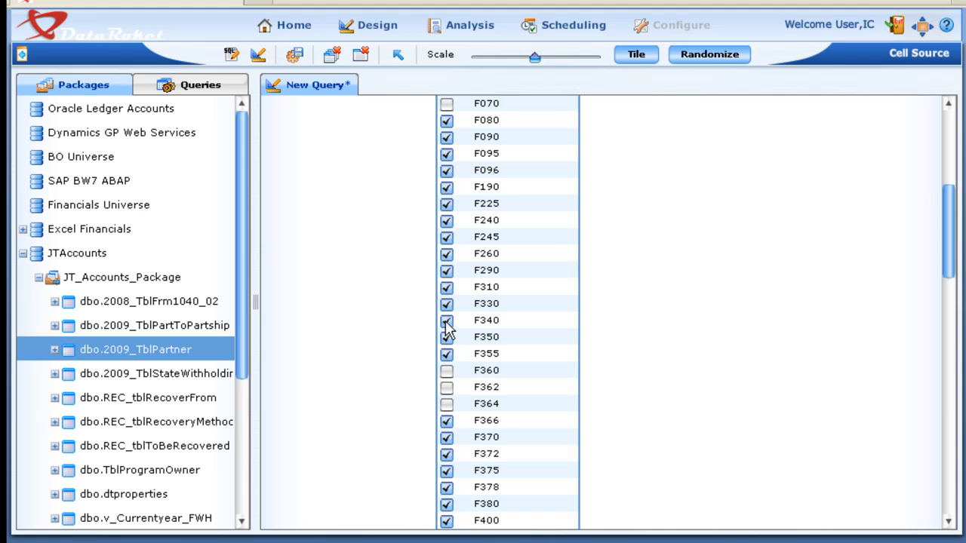
{"action": "left_click", "coordinate": [446, 320]}
{"action": "left_click", "coordinate": [446, 286]}
- Exclude the fields W125, W130, W140, W150 and PPGID of dbo.2009_TblPartner from the query
{"action": "scroll", "coordinate": [707, 295], "scroll_direction": "down", "scroll_amount": 1}
{"action": "scroll", "coordinate": [702, 309], "scroll_direction": "down", "scroll_amount": 7}
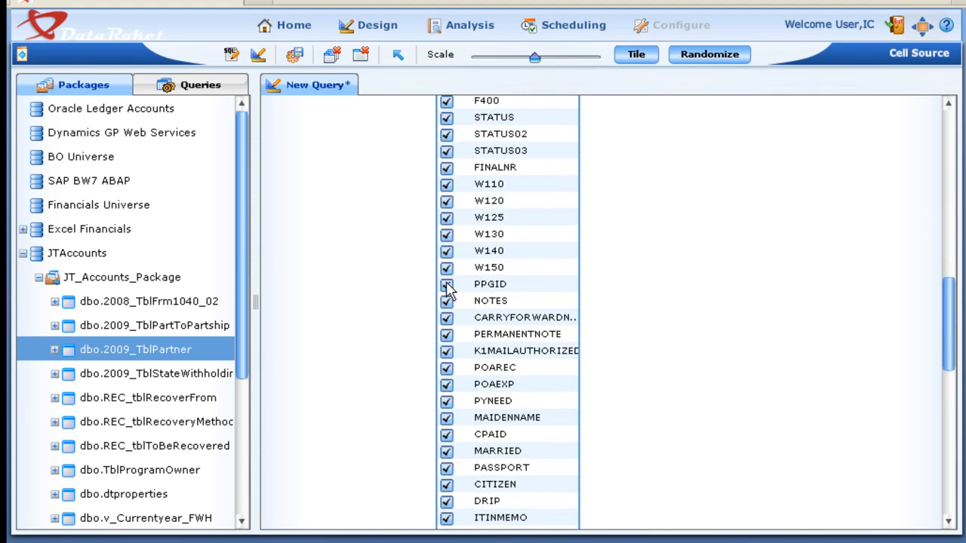
{"action": "left_click", "coordinate": [446, 268]}
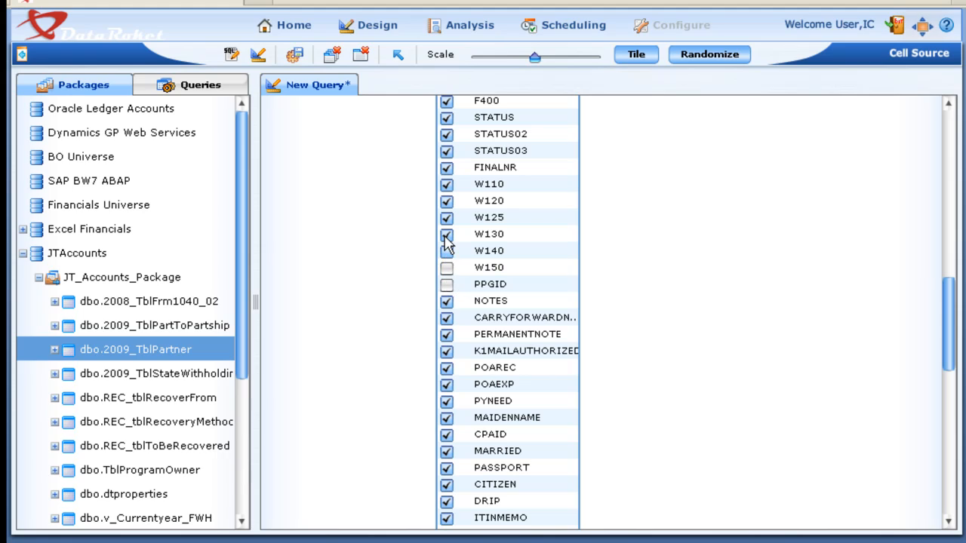
{"action": "left_click", "coordinate": [446, 217]}
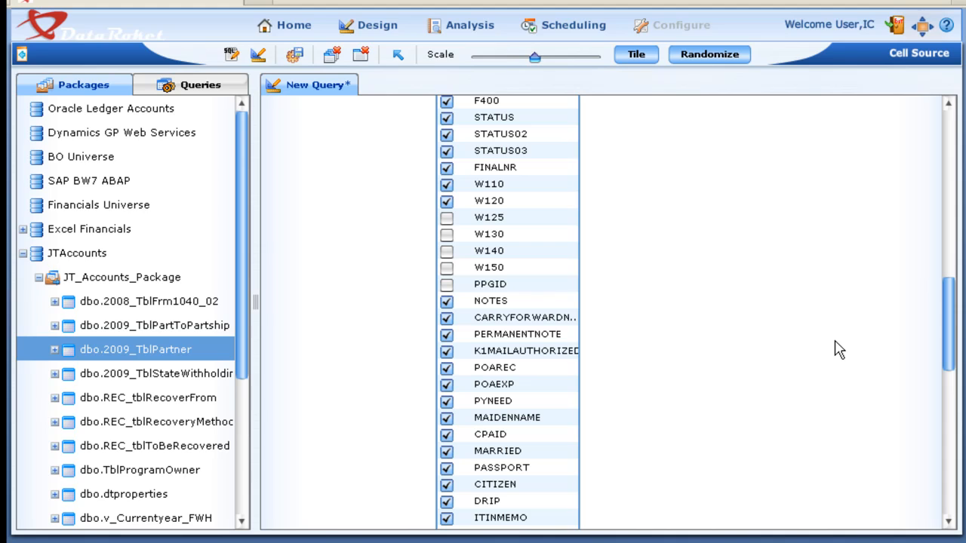
- Save the partner query as a private query named JT Account Partners
{"action": "scroll", "coordinate": [838, 349], "scroll_direction": "up", "scroll_amount": 5}
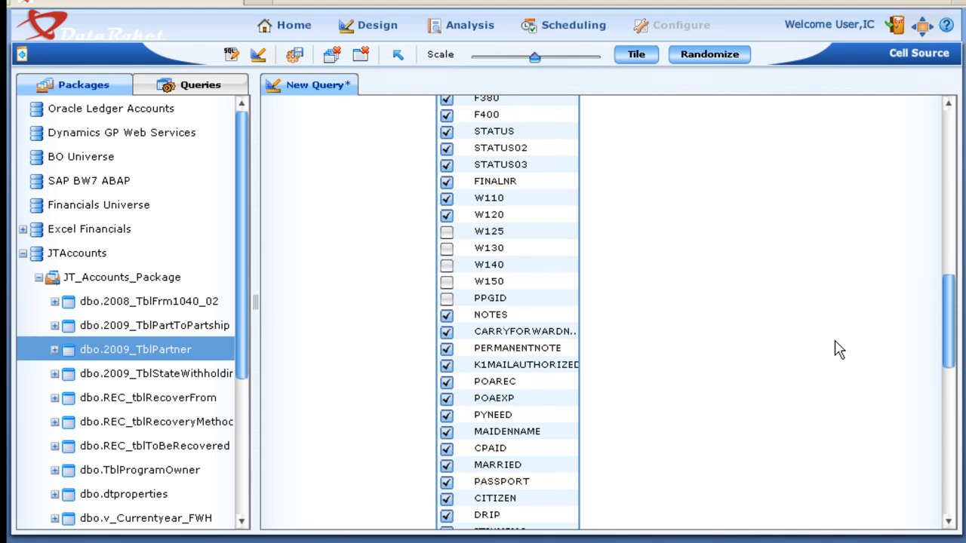
{"action": "scroll", "coordinate": [838, 348], "scroll_direction": "up", "scroll_amount": 7}
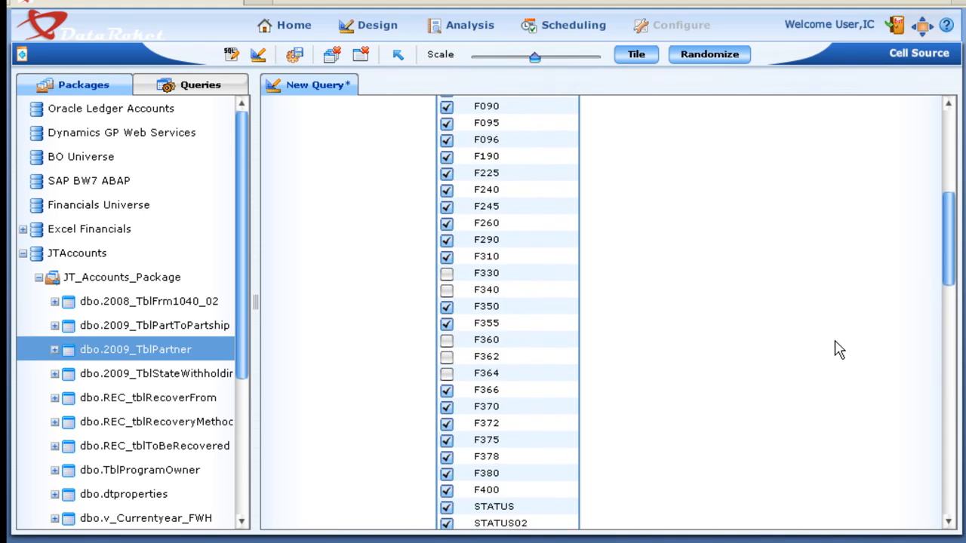
{"action": "scroll", "coordinate": [837, 326], "scroll_direction": "up", "scroll_amount": 1}
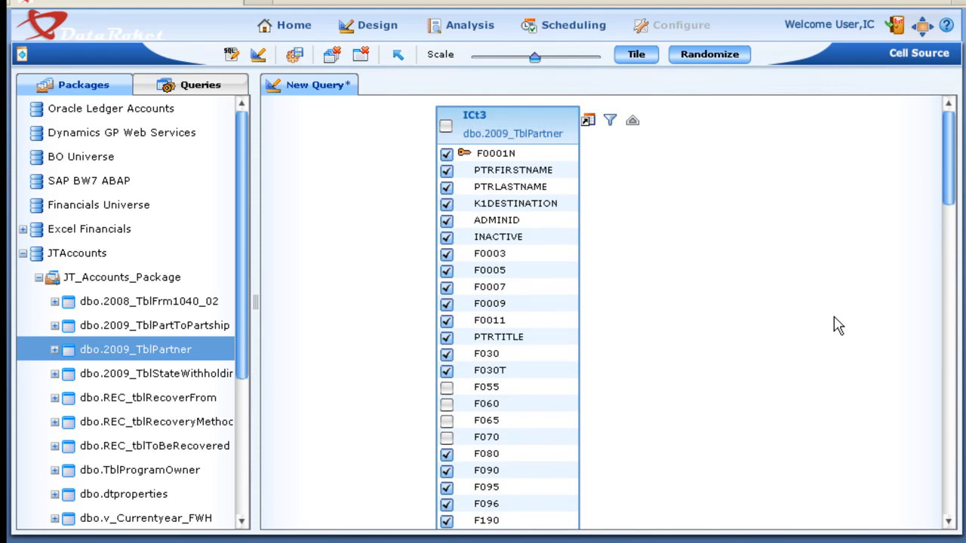
{"action": "left_click", "coordinate": [294, 55]}
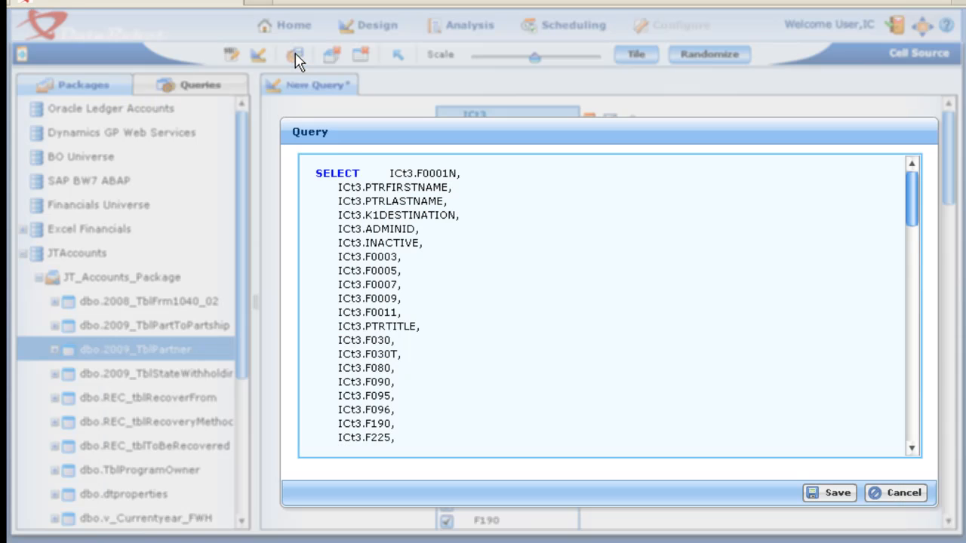
{"action": "left_click", "coordinate": [838, 493]}
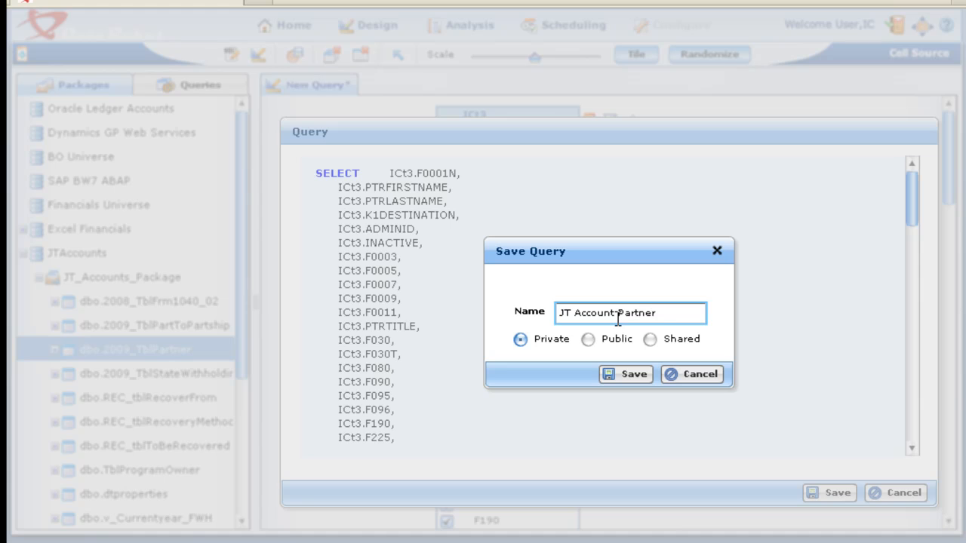
{"action": "left_click", "coordinate": [630, 376]}
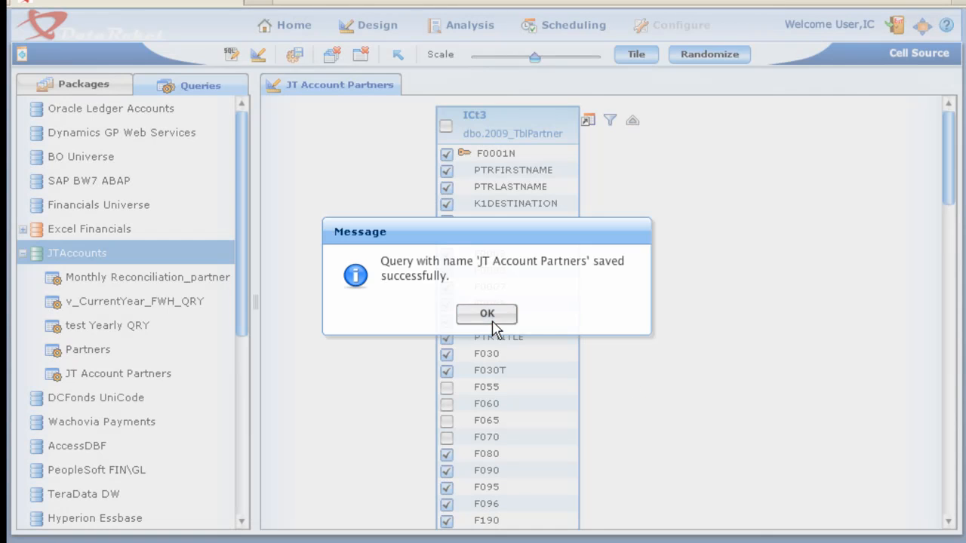
{"action": "left_click", "coordinate": [491, 319]}
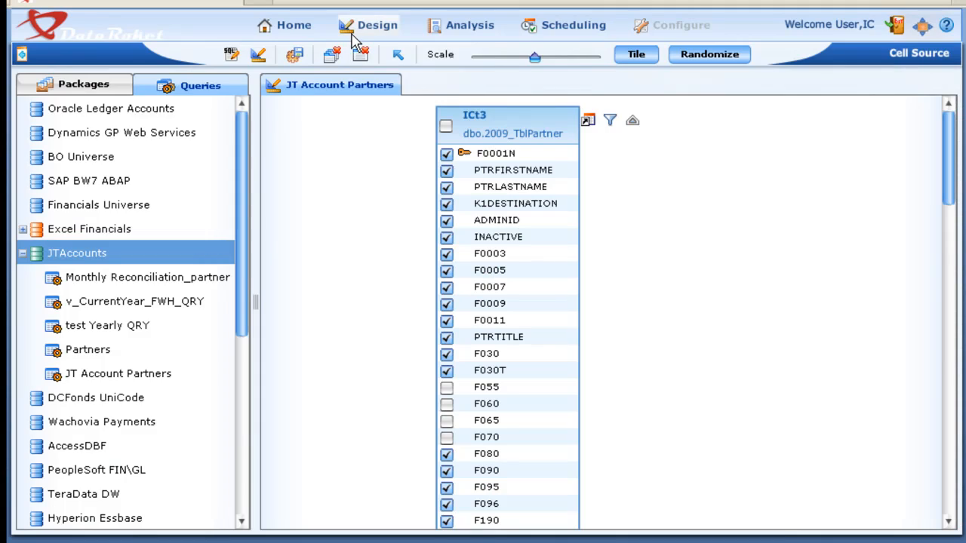
- Open the Cell Dynamics design area with an empty new cell
{"action": "left_click", "coordinate": [377, 25]}
{"action": "left_click", "coordinate": [361, 101]}
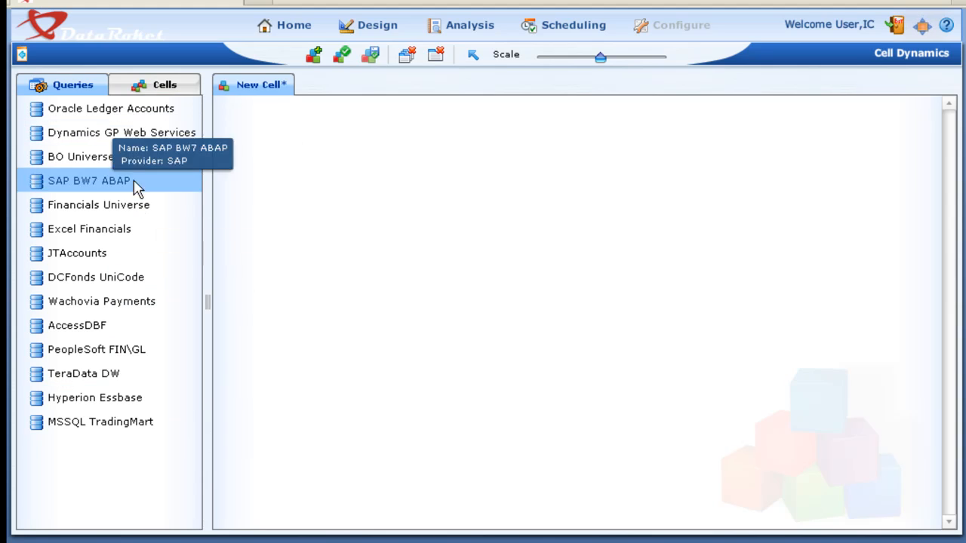
- Add the ORA_DP1 query from Oracle Ledger Accounts to the new cell canvas and collapse that data source
{"action": "left_click", "coordinate": [34, 112]}
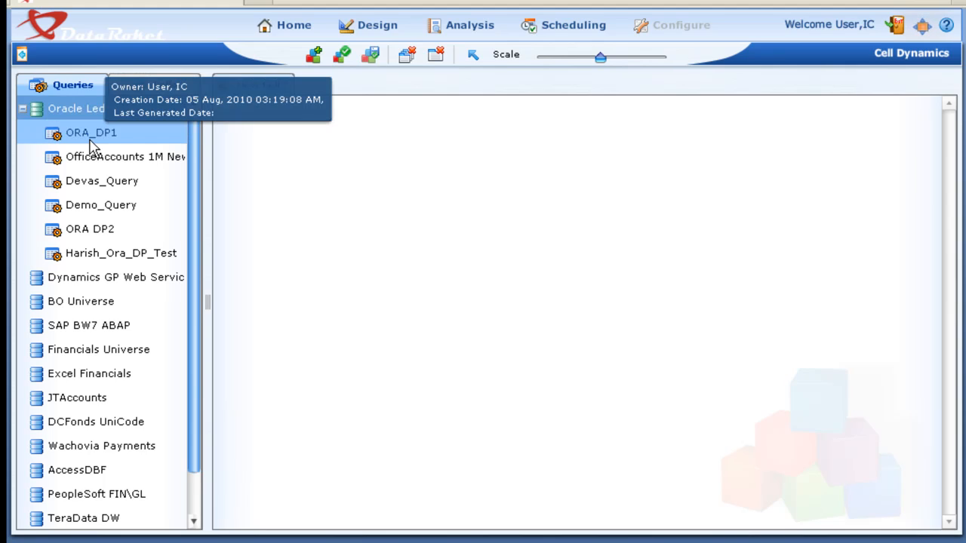
{"action": "left_click", "coordinate": [42, 135]}
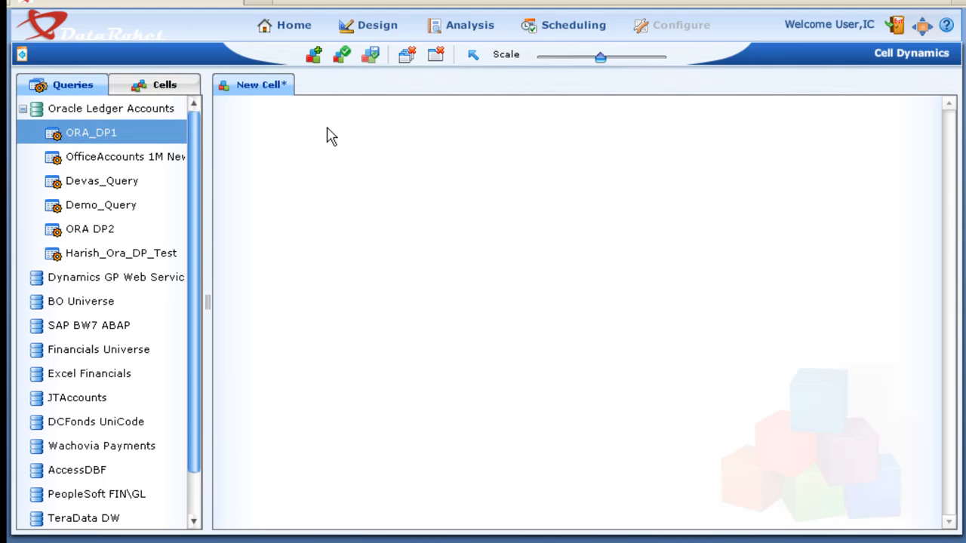
{"action": "left_click", "coordinate": [56, 108]}
{"action": "left_click", "coordinate": [36, 108]}
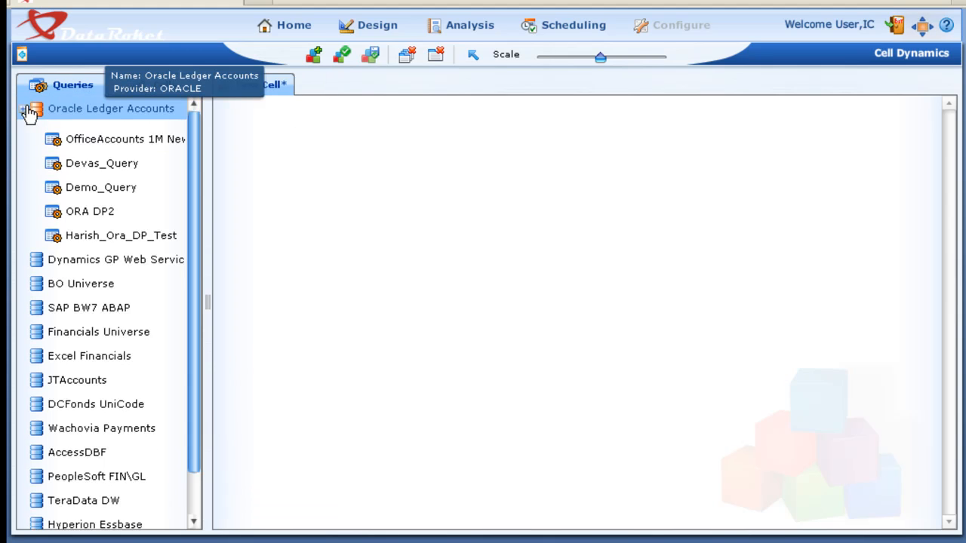
{"action": "left_click", "coordinate": [32, 111]}
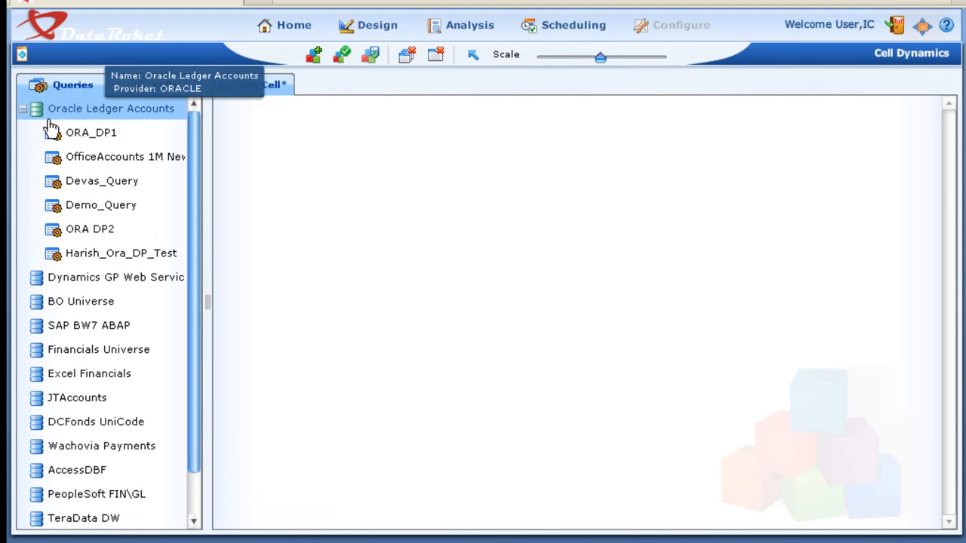
{"action": "left_click", "coordinate": [51, 134]}
{"action": "left_click_drag", "start_coordinate": [54, 138], "coordinate": [445, 125]}
{"action": "left_click", "coordinate": [22, 111]}
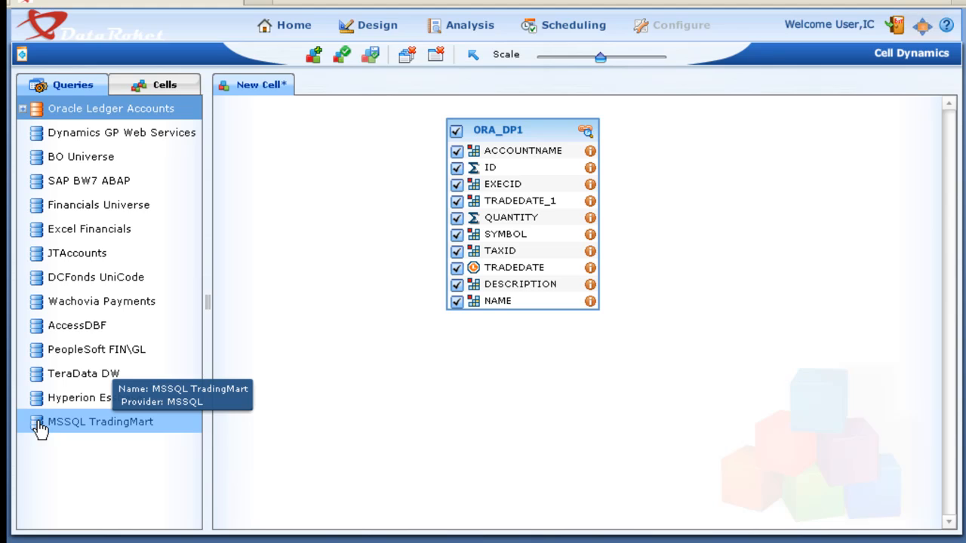
- Add the MSSQL_DP1 query from MSSQL TradingMart to the cell canvas and reposition ORA_DP1 beside it
{"action": "left_click", "coordinate": [36, 425]}
{"action": "left_click", "coordinate": [50, 450]}
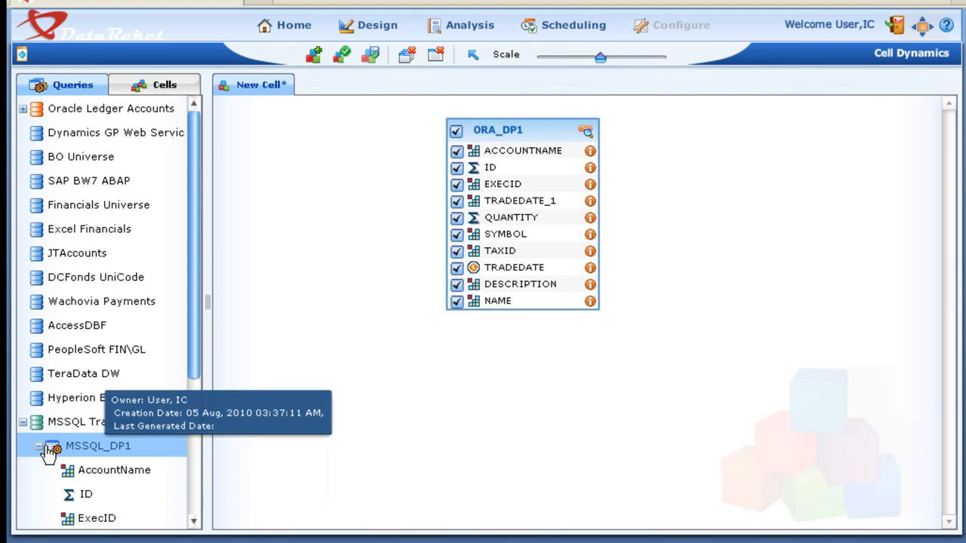
{"action": "left_click_drag", "start_coordinate": [49, 450], "coordinate": [679, 175]}
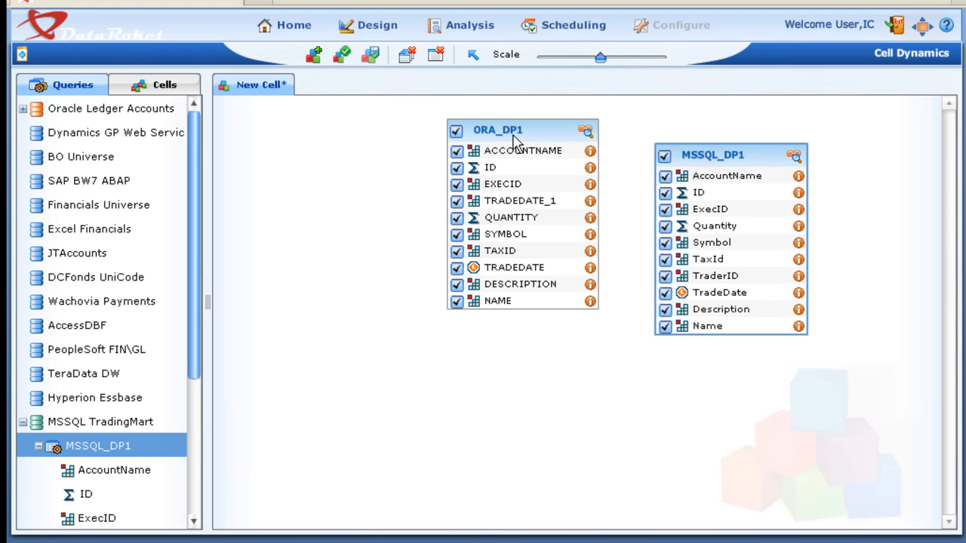
{"action": "left_click_drag", "start_coordinate": [514, 136], "coordinate": [467, 154]}
- Try to bind ORA_DP1 to MSSQL_DP1 through relations on the EXECID and ID columns
{"action": "left_click", "coordinate": [542, 151]}
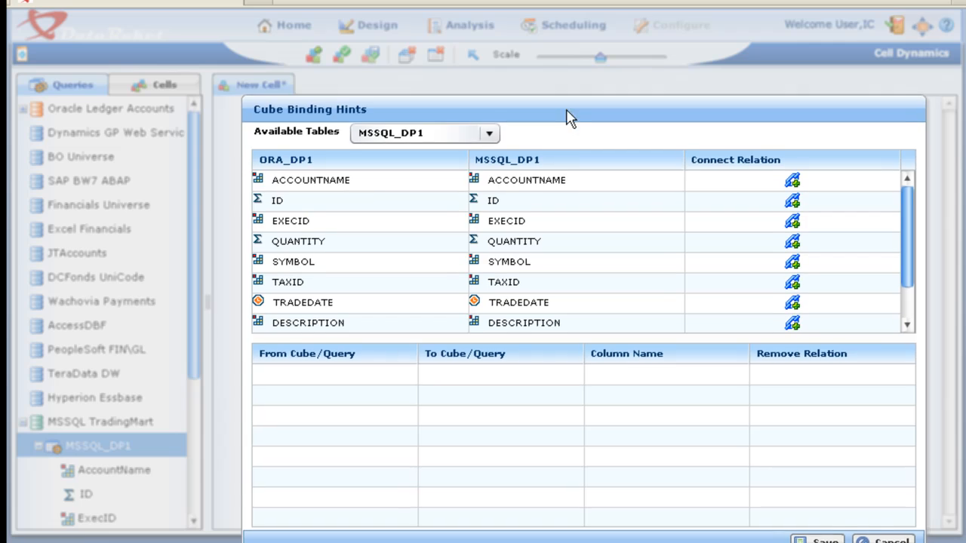
{"action": "left_click_drag", "start_coordinate": [567, 114], "coordinate": [556, 95]}
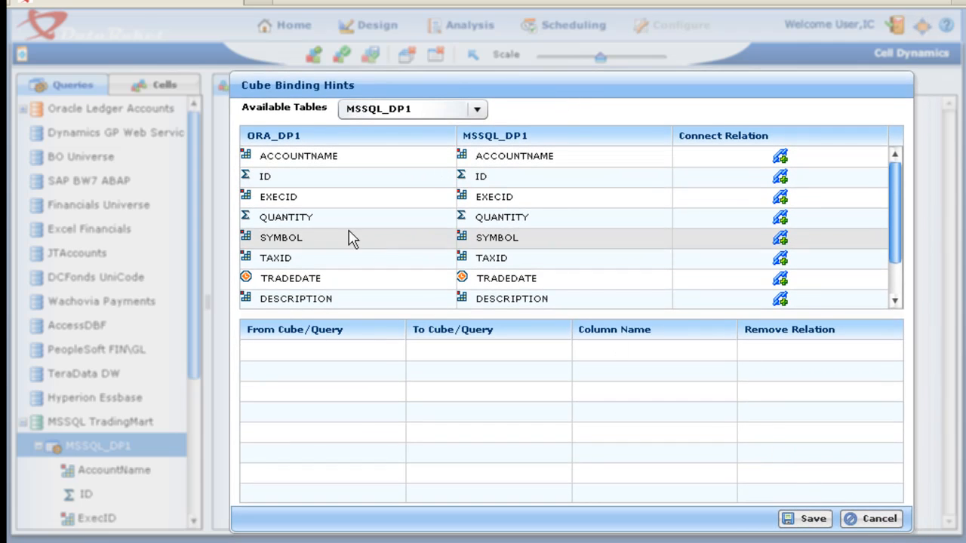
{"action": "left_click", "coordinate": [780, 198]}
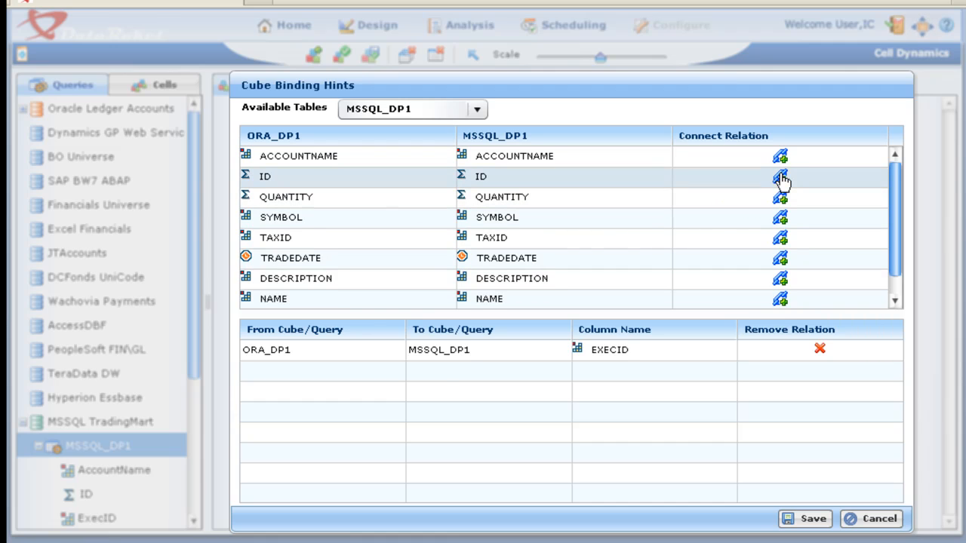
{"action": "left_click", "coordinate": [780, 177]}
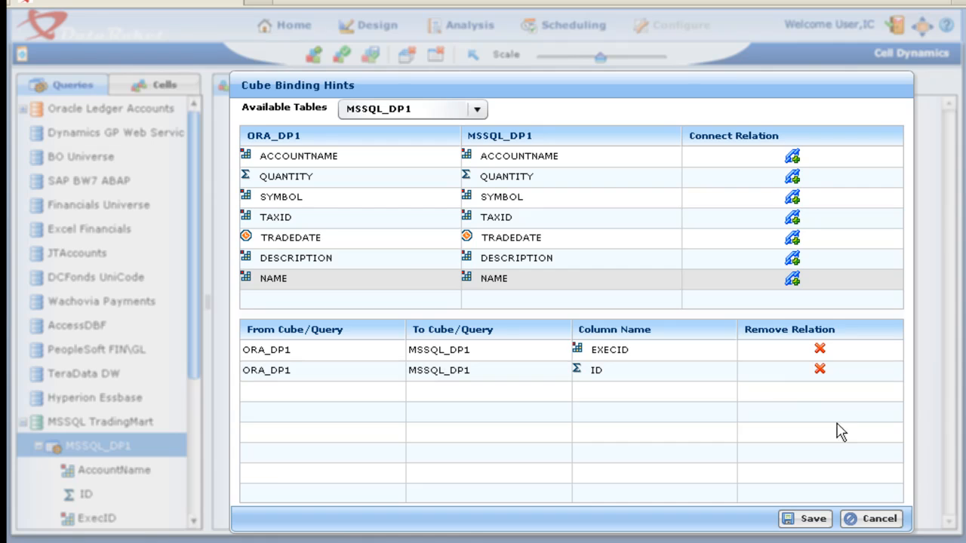
{"action": "left_click", "coordinate": [880, 520]}
- Clear both queries from the new cell canvas and collapse the MSSQL TradingMart data source
{"action": "left_click", "coordinate": [436, 54]}
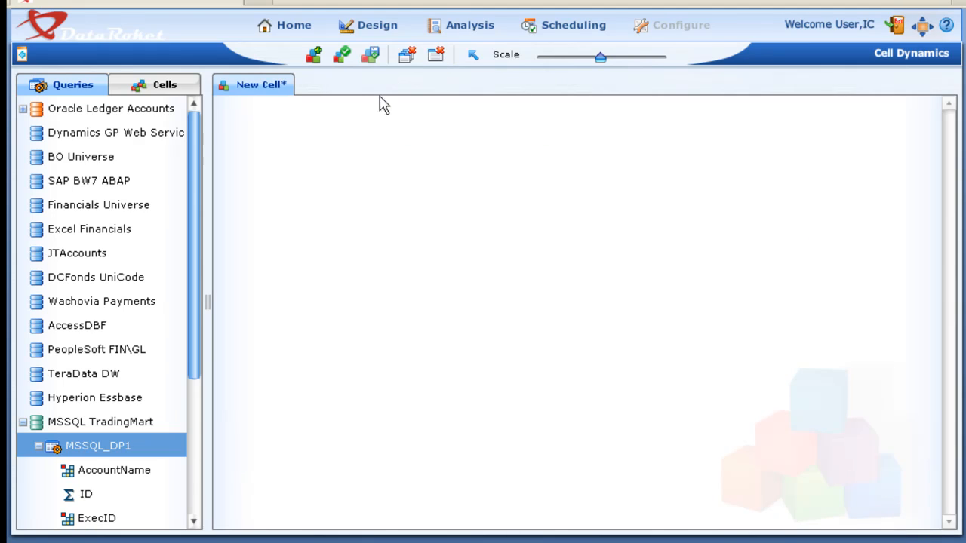
{"action": "left_click", "coordinate": [23, 114]}
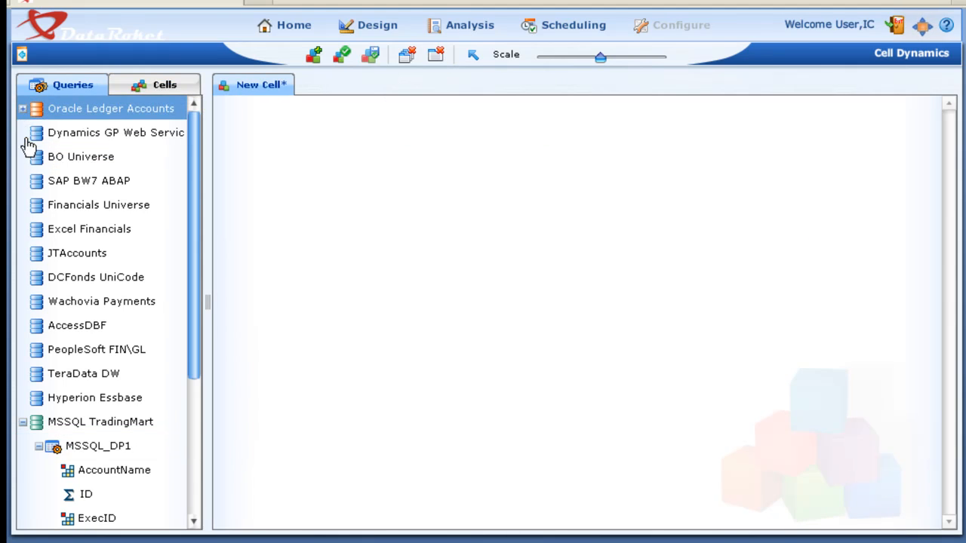
{"action": "left_click_drag", "start_coordinate": [201, 274], "coordinate": [200, 362]}
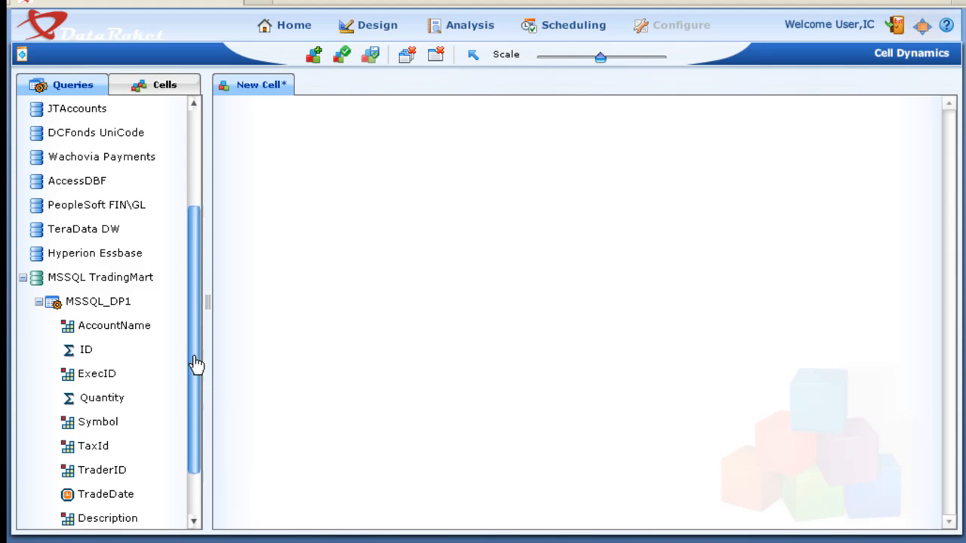
{"action": "left_click", "coordinate": [23, 277]}
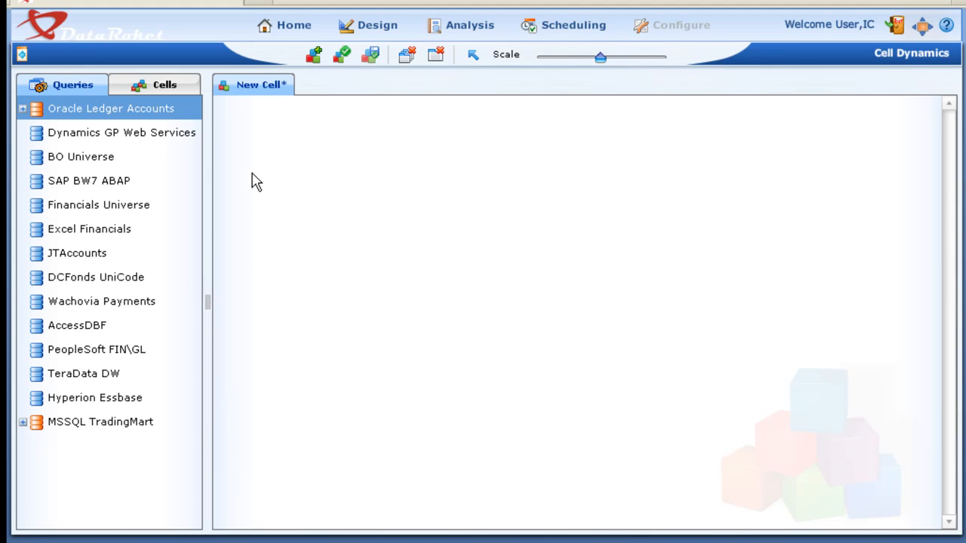
- Add the MRI GHIS query from Excel Financials to the new cell canvas, reposition it and collapse that data source
{"action": "left_click", "coordinate": [361, 27]}
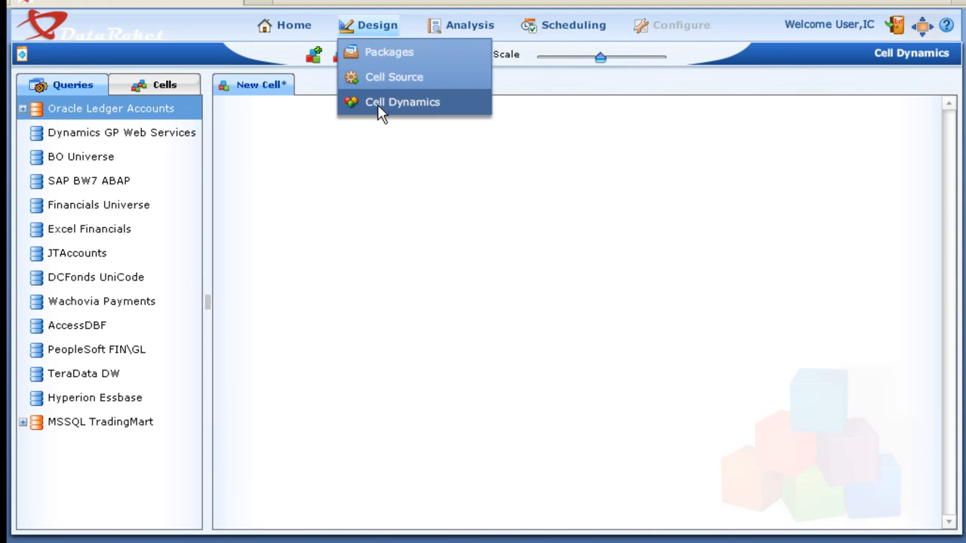
{"action": "left_click", "coordinate": [379, 108]}
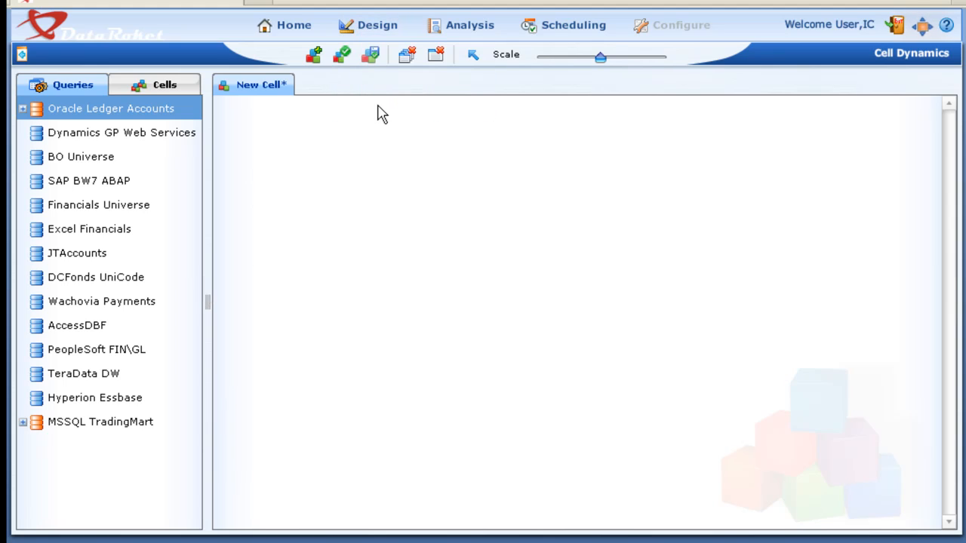
{"action": "double_click", "coordinate": [44, 236]}
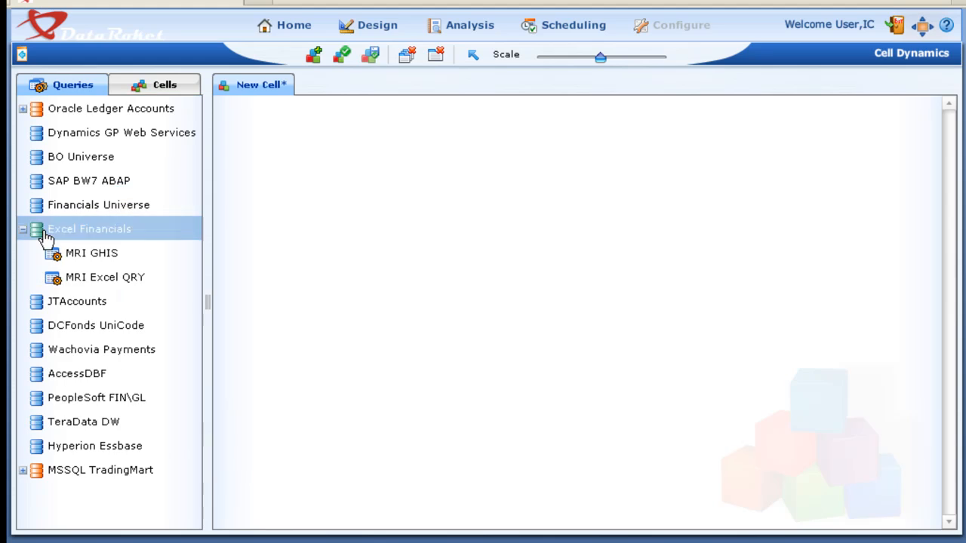
{"action": "double_click", "coordinate": [52, 279]}
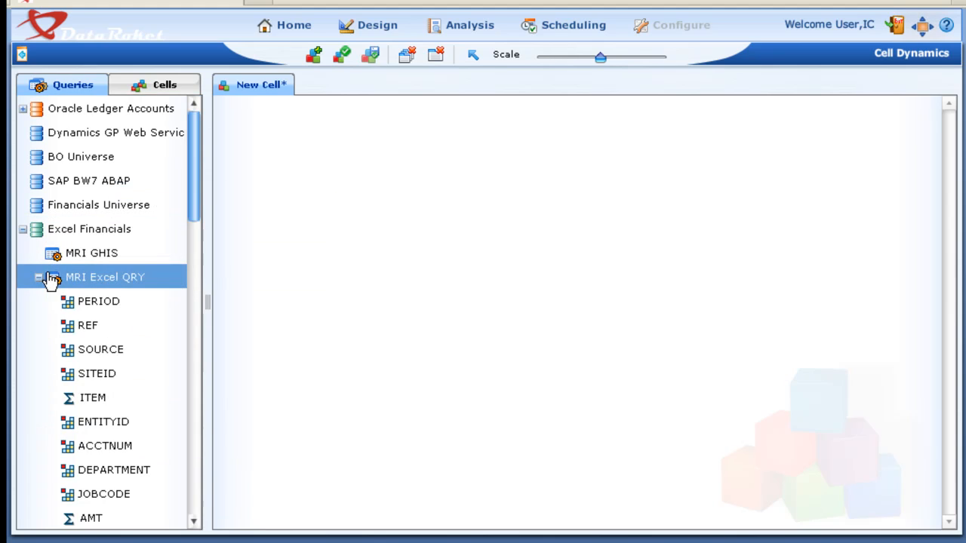
{"action": "double_click", "coordinate": [47, 254]}
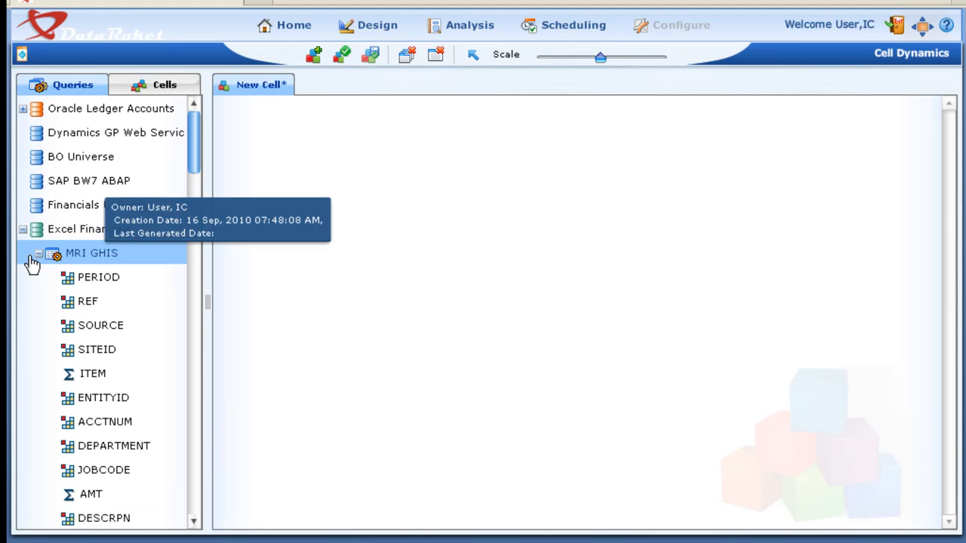
{"action": "double_click", "coordinate": [44, 253]}
{"action": "left_click_drag", "start_coordinate": [45, 257], "coordinate": [326, 174]}
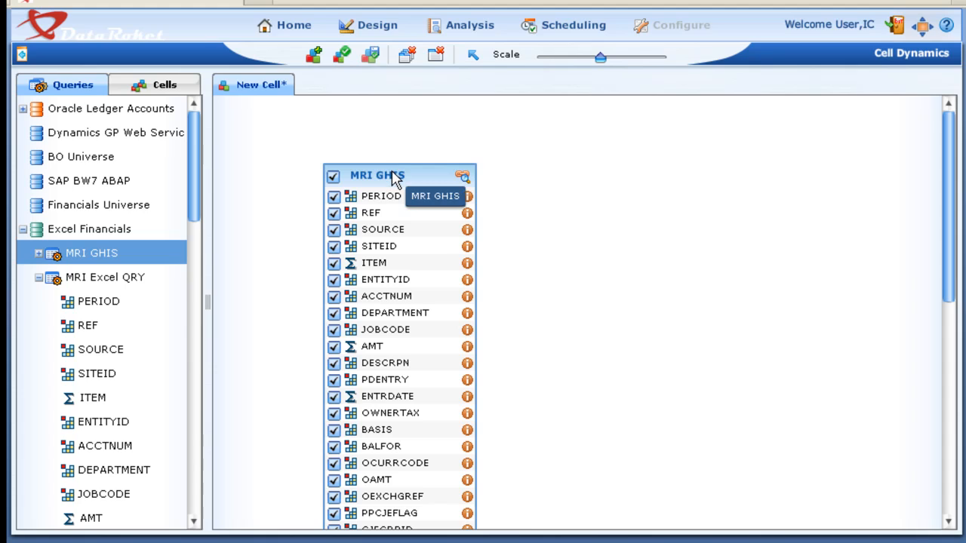
{"action": "left_click_drag", "start_coordinate": [392, 171], "coordinate": [397, 114]}
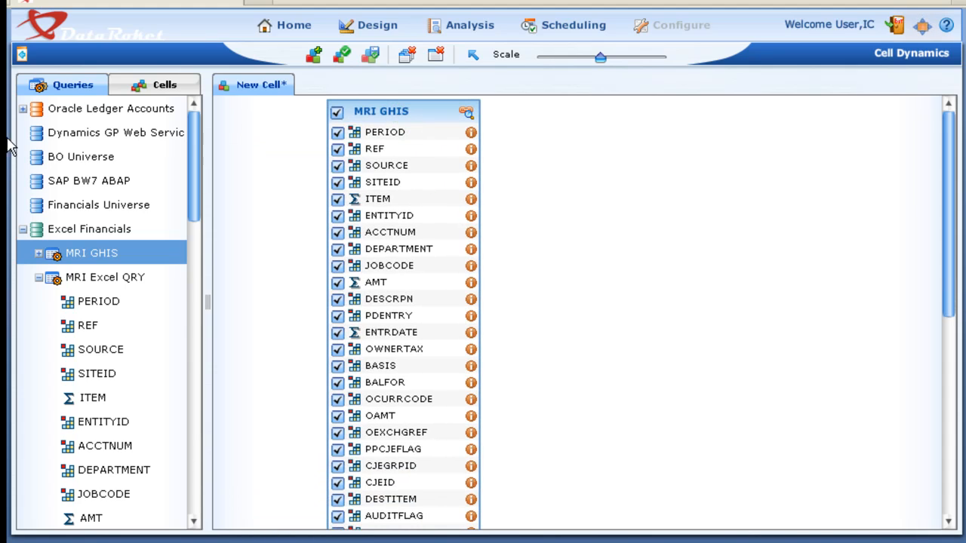
{"action": "left_click", "coordinate": [24, 230]}
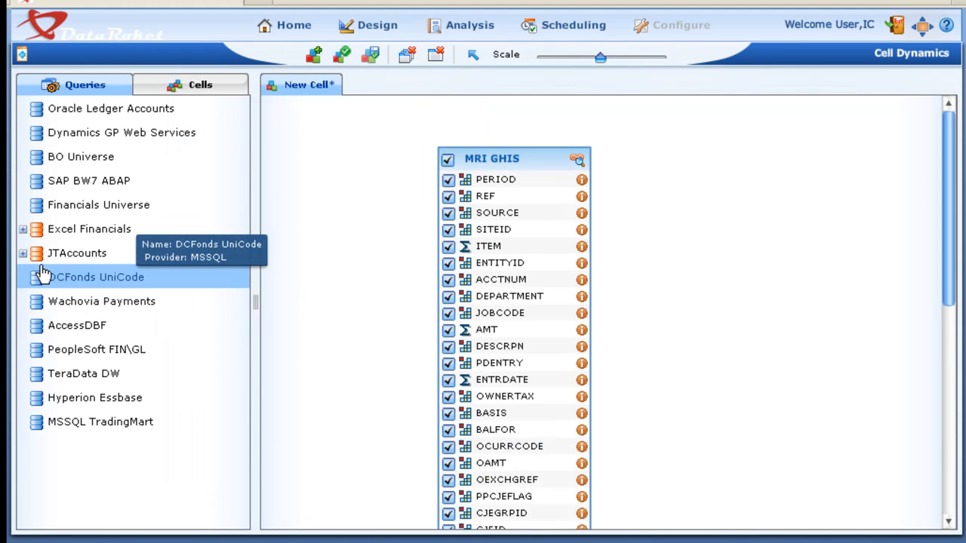
- Add the JT Account Partners query from JTAccounts to the cell canvas and arrange it side by side with MRI GHIS
{"action": "left_click", "coordinate": [23, 254]}
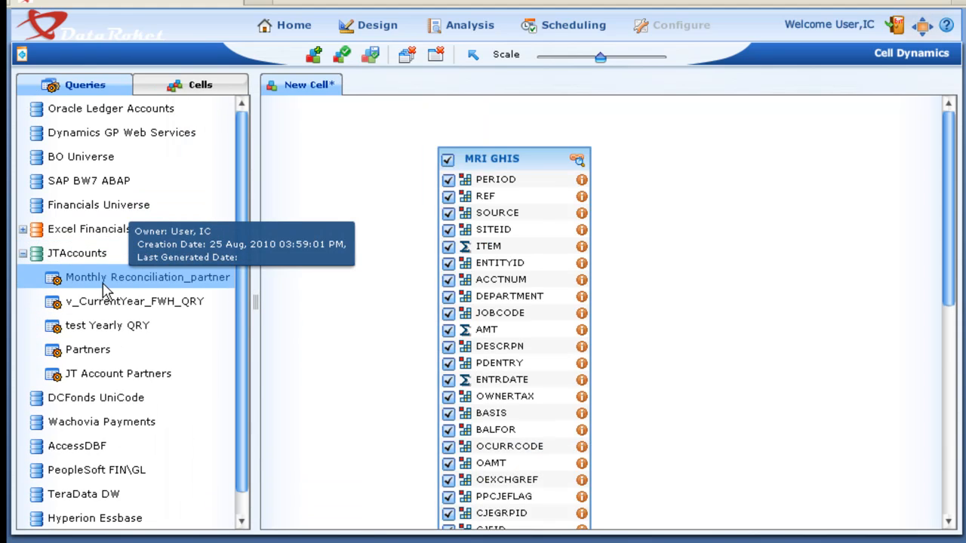
{"action": "double_click", "coordinate": [62, 374]}
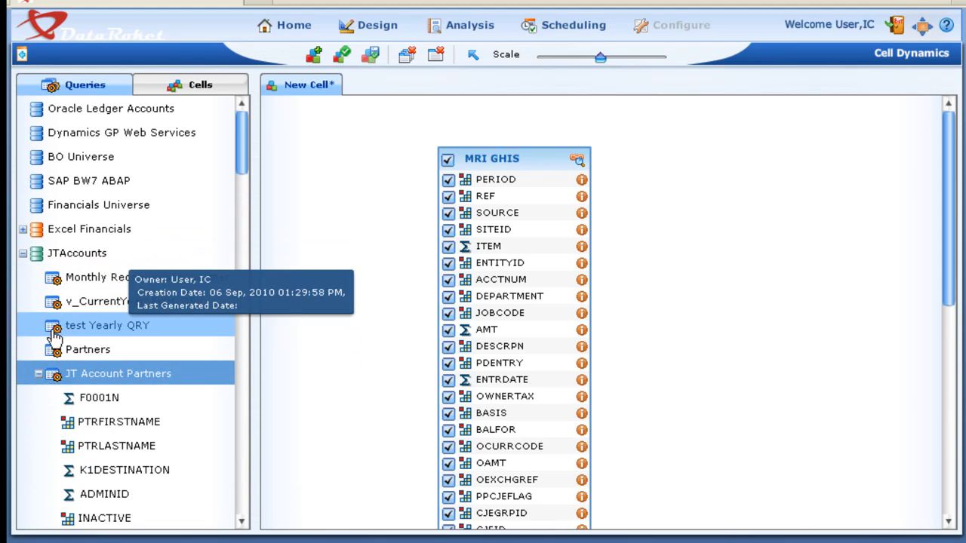
{"action": "double_click", "coordinate": [53, 285]}
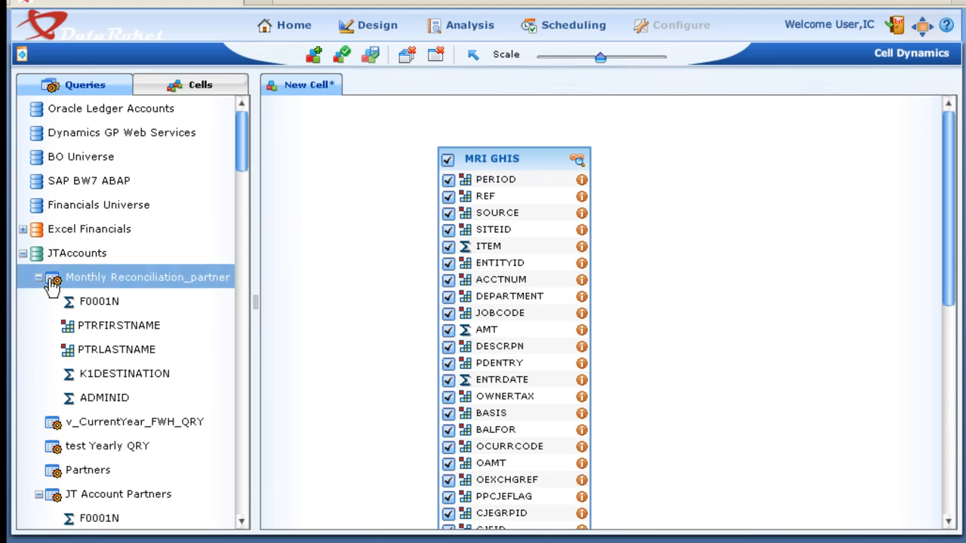
{"action": "double_click", "coordinate": [53, 282]}
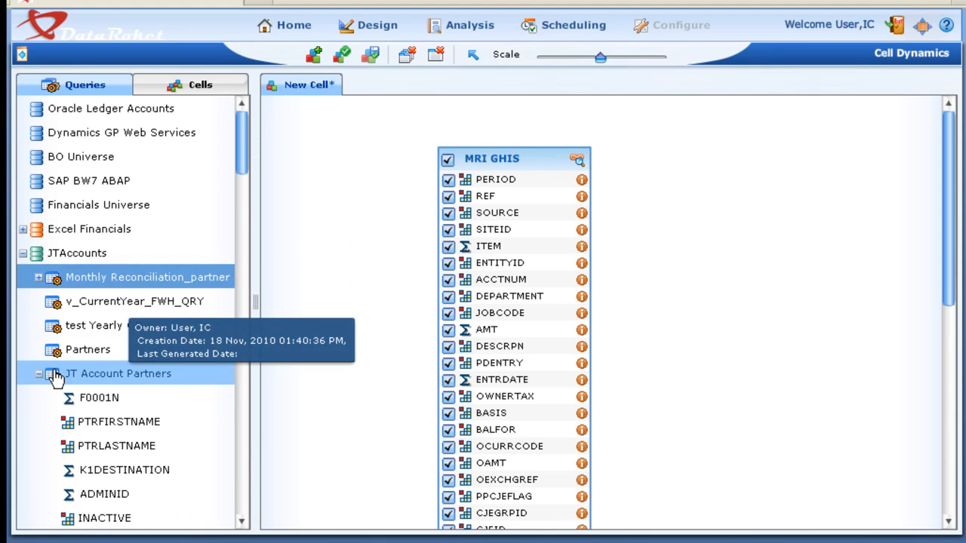
{"action": "left_click_drag", "start_coordinate": [56, 378], "coordinate": [698, 165]}
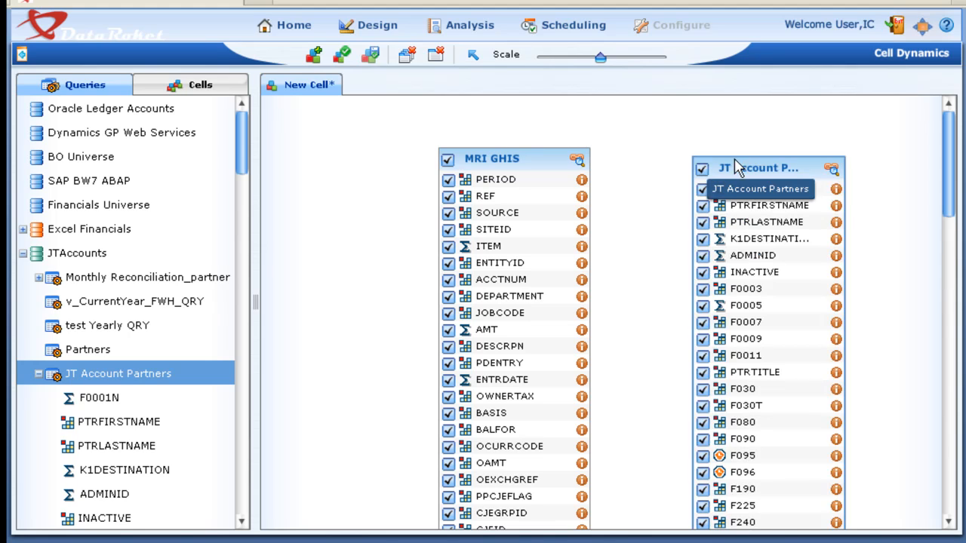
{"action": "left_click_drag", "start_coordinate": [759, 165], "coordinate": [713, 147]}
{"action": "left_click_drag", "start_coordinate": [547, 160], "coordinate": [502, 127]}
{"action": "left_click_drag", "start_coordinate": [706, 143], "coordinate": [691, 132]}
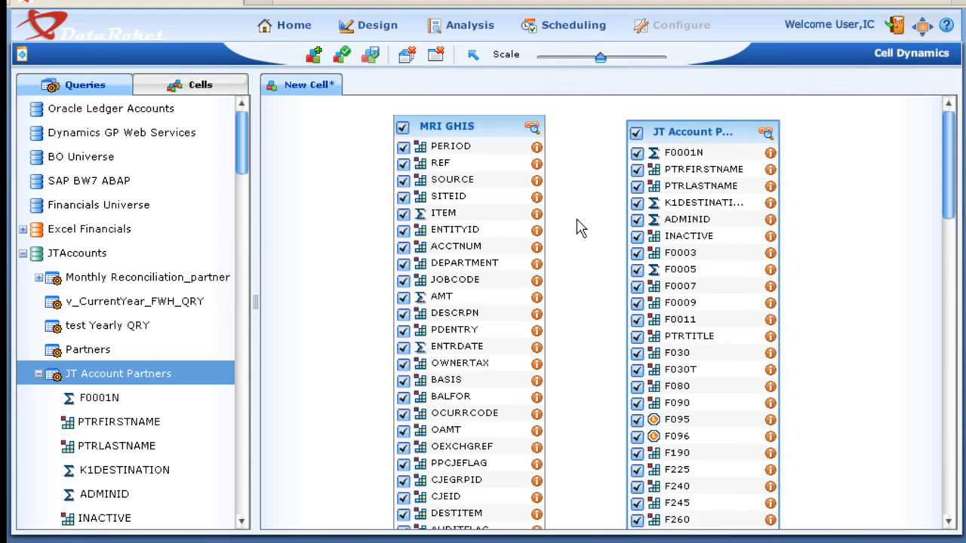
- Deselect all MRI GHIS columns and exclude F080, F095, F225, F260, F375, F370 and F350 from JT Account Partners
{"action": "left_click", "coordinate": [402, 129]}
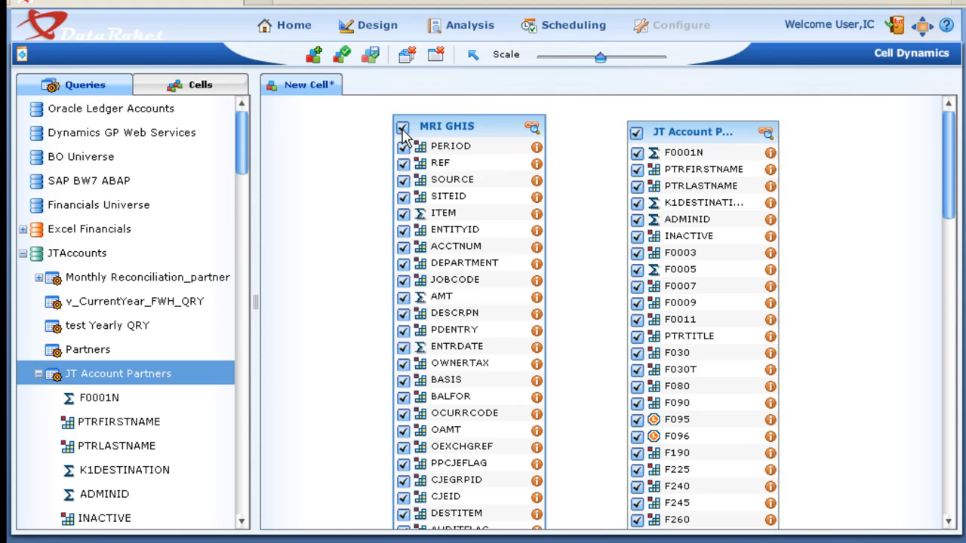
{"action": "left_click", "coordinate": [638, 387]}
{"action": "left_click", "coordinate": [638, 419]}
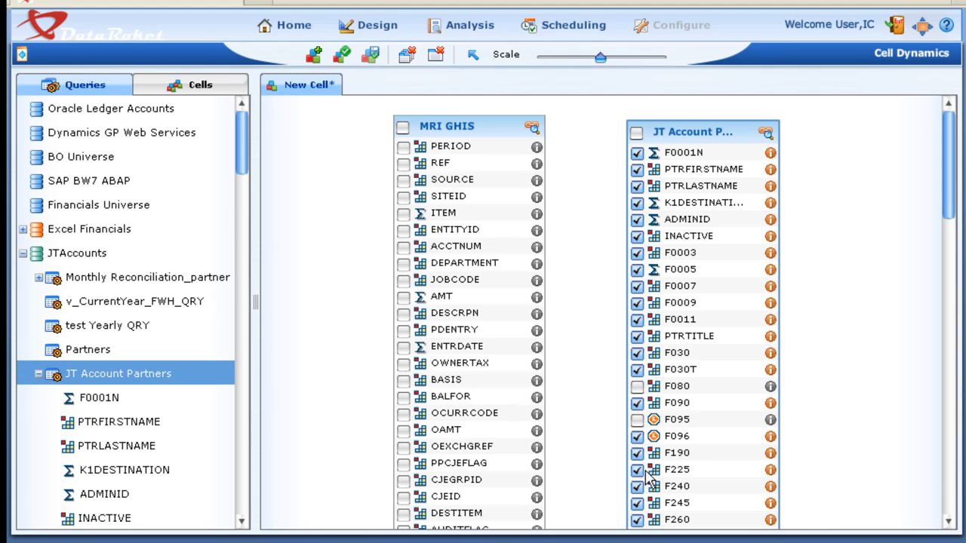
{"action": "left_click", "coordinate": [638, 470]}
{"action": "scroll", "coordinate": [679, 446], "scroll_direction": "down", "scroll_amount": 2}
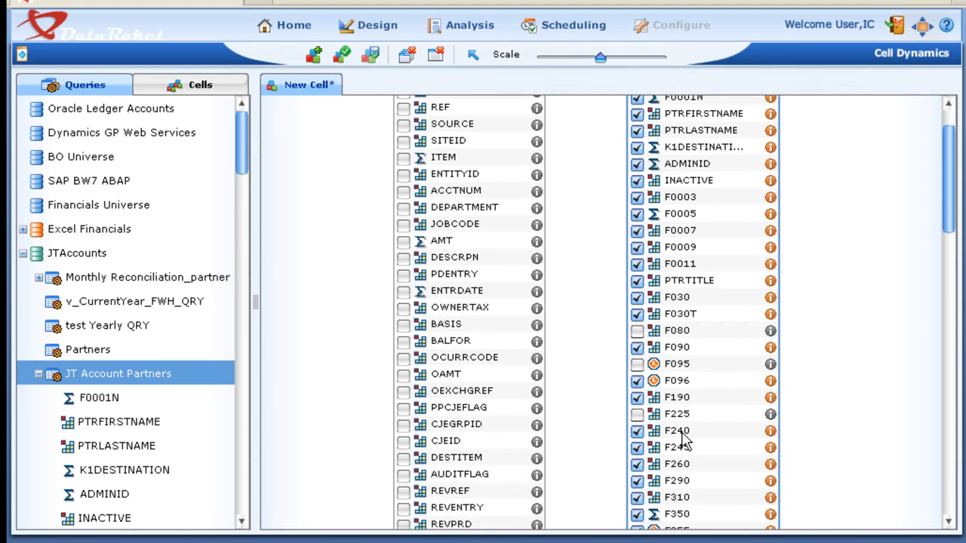
{"action": "left_click", "coordinate": [639, 464]}
{"action": "scroll", "coordinate": [640, 467], "scroll_direction": "down", "scroll_amount": 5}
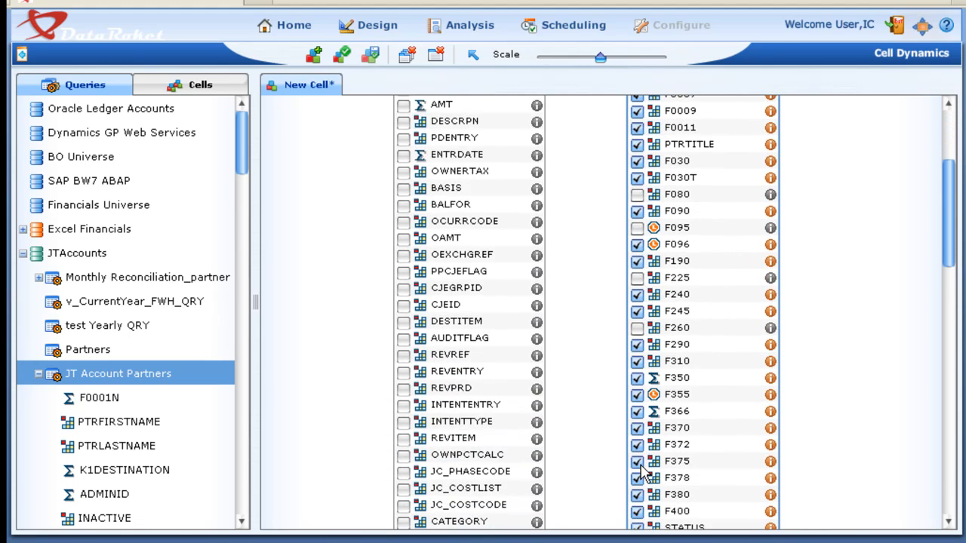
{"action": "left_click", "coordinate": [638, 462]}
{"action": "left_click", "coordinate": [638, 428]}
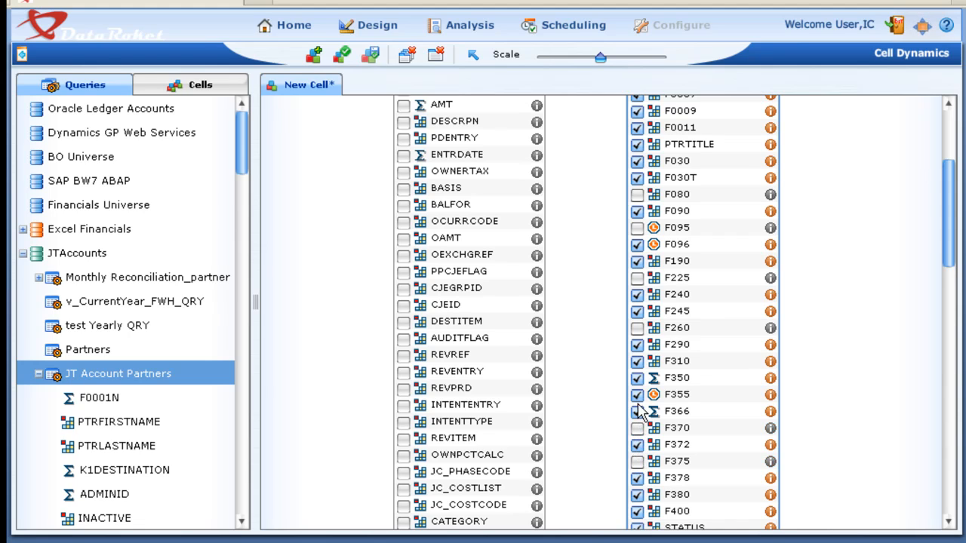
{"action": "left_click", "coordinate": [637, 378]}
{"action": "scroll", "coordinate": [655, 347], "scroll_direction": "up", "scroll_amount": 2}
{"action": "scroll", "coordinate": [656, 340], "scroll_direction": "up", "scroll_amount": 5}
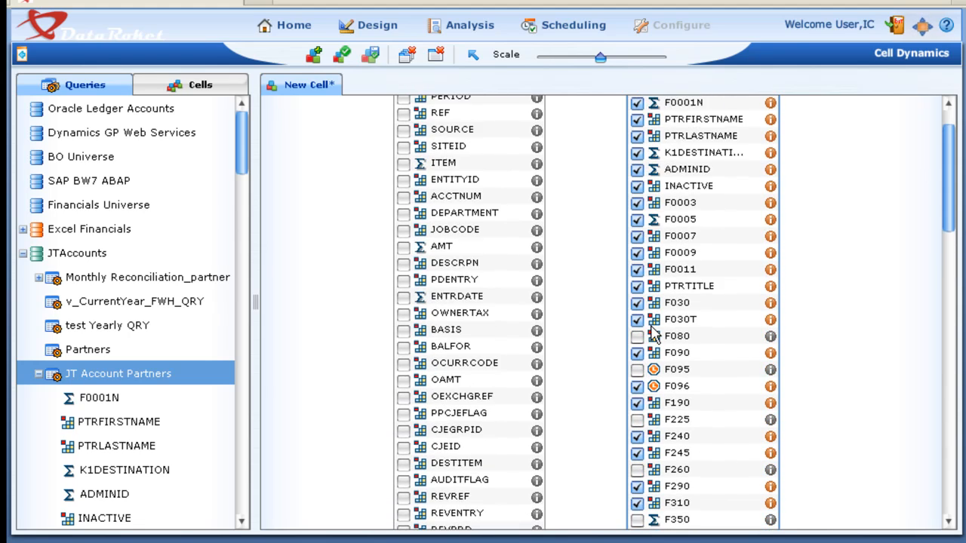
- Select the PERIOD, REF, SOURCE, SITEID, ITEM and ACCTNUM columns in the MRI GHIS query
{"action": "left_click", "coordinate": [403, 146]}
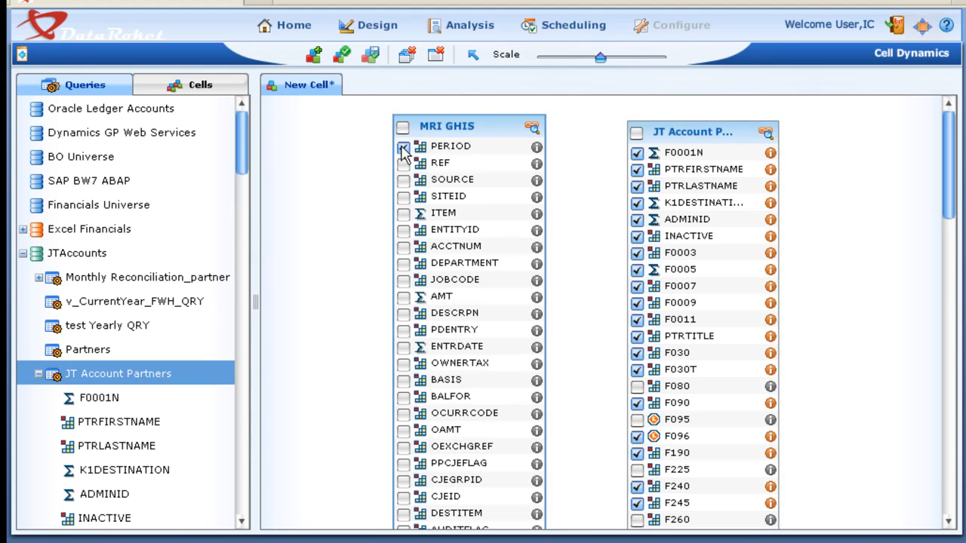
{"action": "left_click", "coordinate": [403, 163]}
{"action": "left_click", "coordinate": [403, 180]}
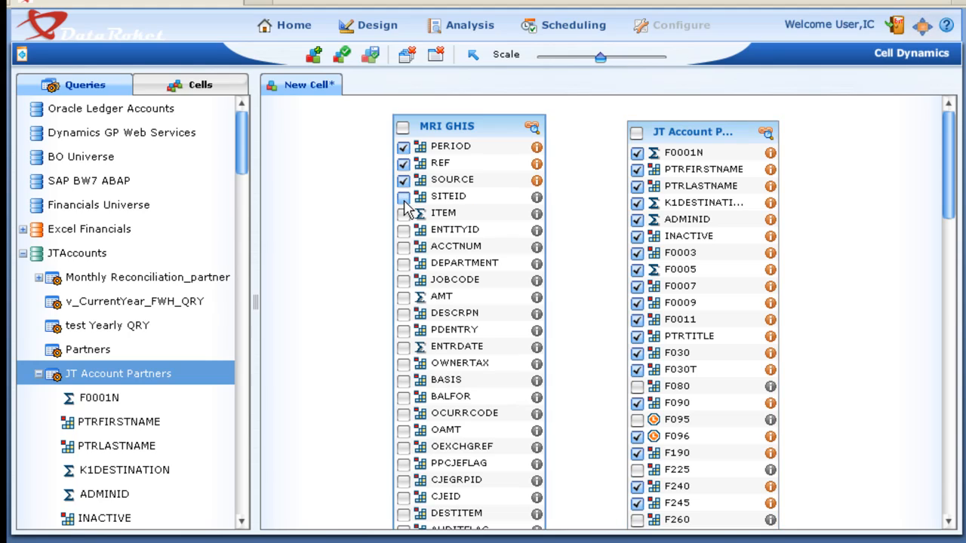
{"action": "left_click", "coordinate": [403, 196]}
{"action": "left_click", "coordinate": [403, 213]}
{"action": "left_click", "coordinate": [403, 247]}
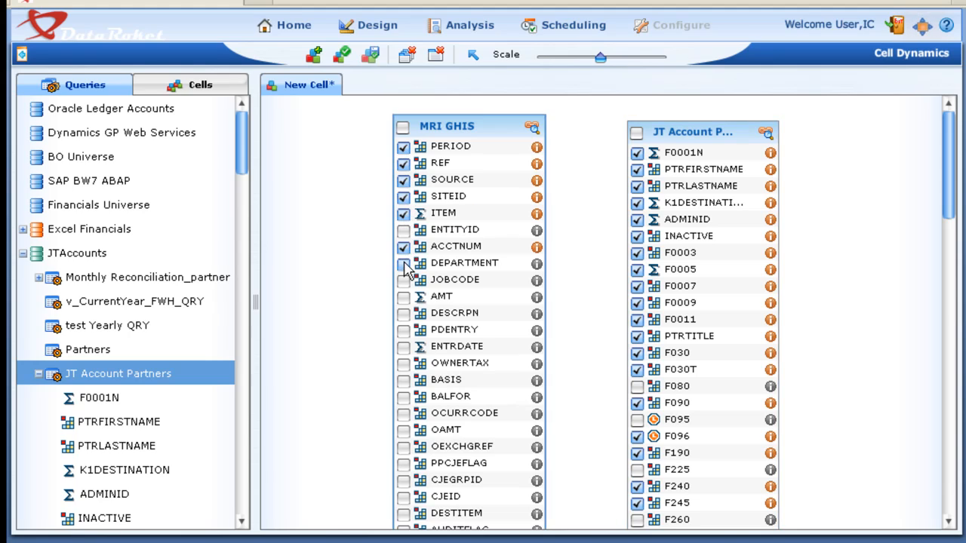
- Include JOBCODE, AMT, DESCRPN, PDENTRY, ENTRDATE, OAMT, TAXAUTH and INVESTID from the MRI GHIS query
{"action": "left_click", "coordinate": [403, 280]}
{"action": "left_click", "coordinate": [403, 297]}
{"action": "left_click", "coordinate": [403, 314]}
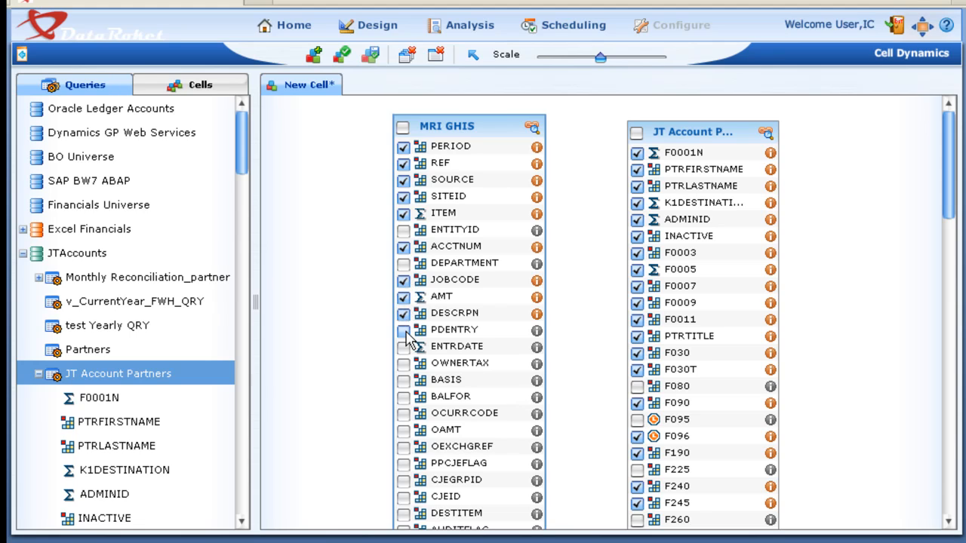
{"action": "left_click", "coordinate": [403, 330]}
{"action": "left_click", "coordinate": [403, 347]}
{"action": "scroll", "coordinate": [481, 358], "scroll_direction": "down", "scroll_amount": 1}
{"action": "scroll", "coordinate": [482, 358], "scroll_direction": "down", "scroll_amount": 2}
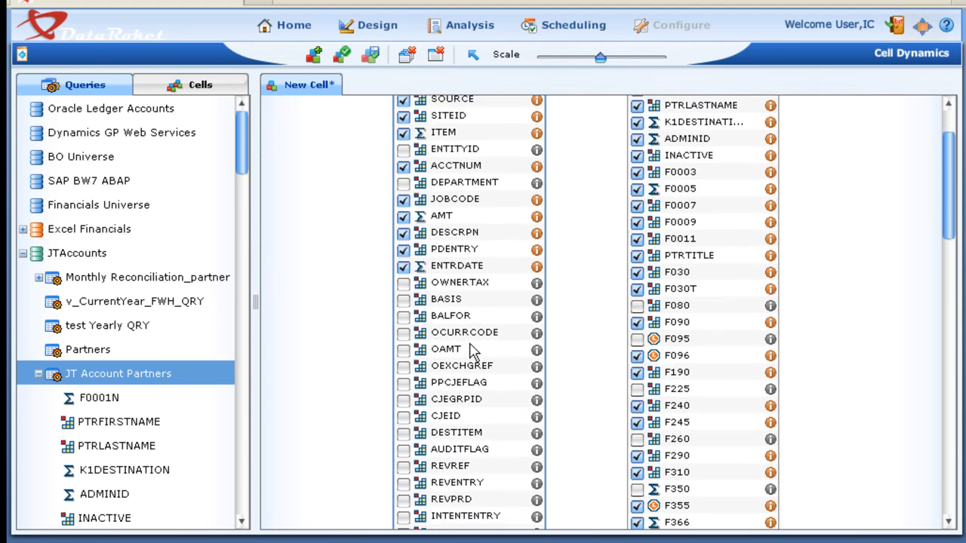
{"action": "left_click", "coordinate": [403, 332]}
{"action": "scroll", "coordinate": [494, 336], "scroll_direction": "down", "scroll_amount": 2}
{"action": "scroll", "coordinate": [494, 336], "scroll_direction": "down", "scroll_amount": 10}
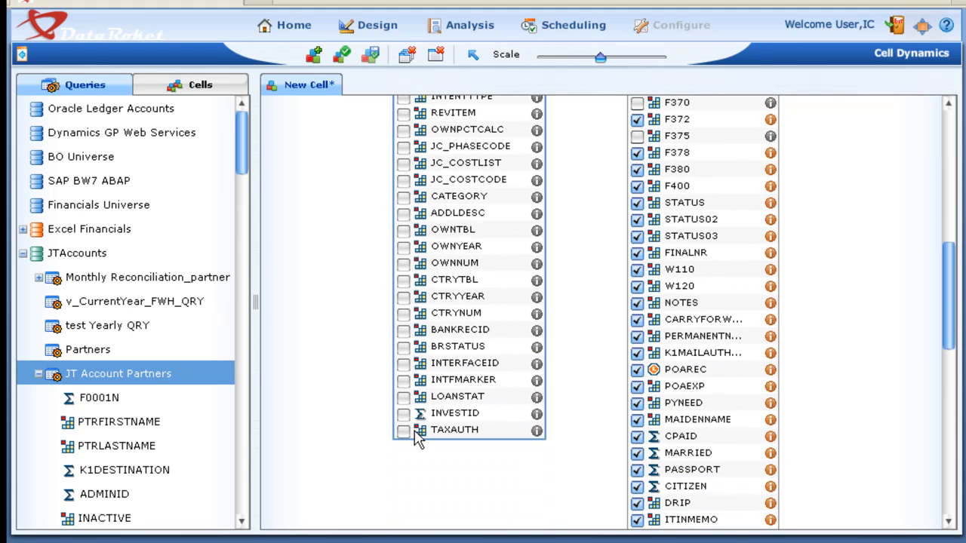
{"action": "left_click", "coordinate": [403, 430]}
{"action": "left_click", "coordinate": [403, 414]}
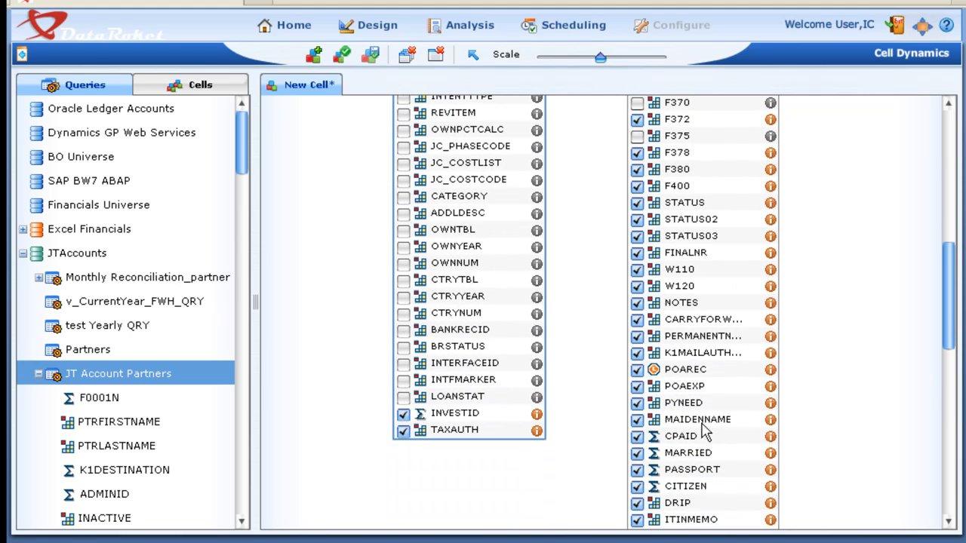
- Exclude the PYNEED, POAEXP and NOTES columns from the JT Account Partners query
{"action": "left_click", "coordinate": [637, 403]}
{"action": "left_click", "coordinate": [637, 387]}
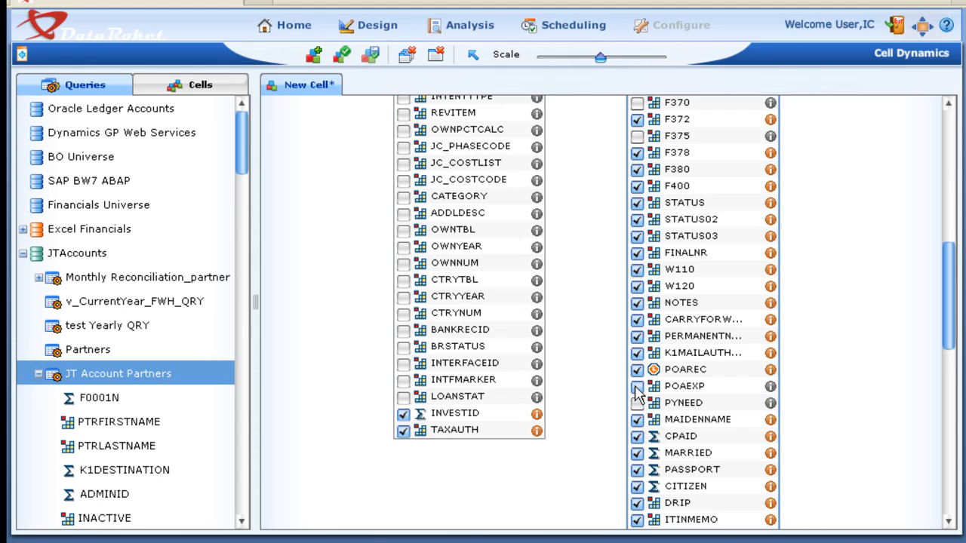
{"action": "left_click", "coordinate": [638, 303]}
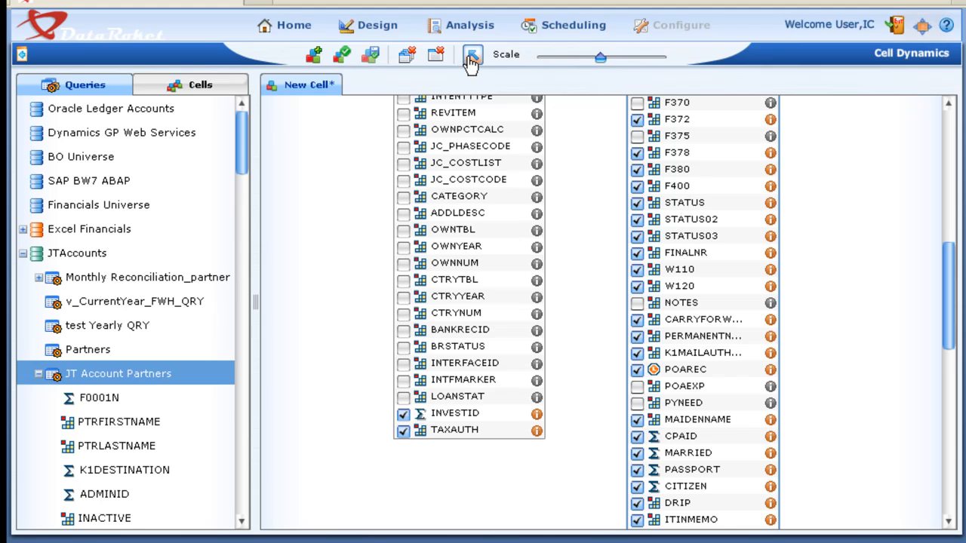
- Bind INVESTID in MRI GHIS to F0001N in JT Account Partners with a relation, and deselect the F0001N column
{"action": "left_click", "coordinate": [403, 414]}
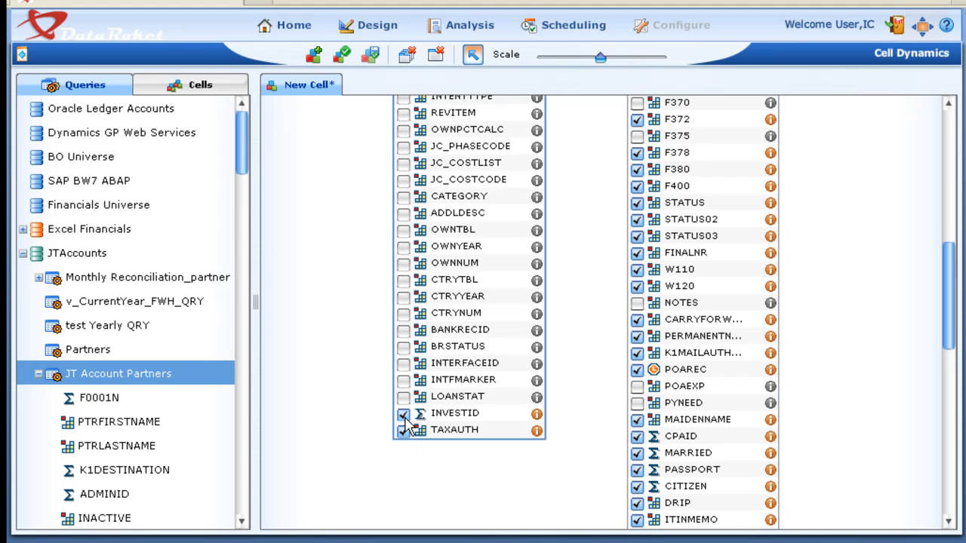
{"action": "left_click_drag", "start_coordinate": [947, 323], "coordinate": [960, 150]}
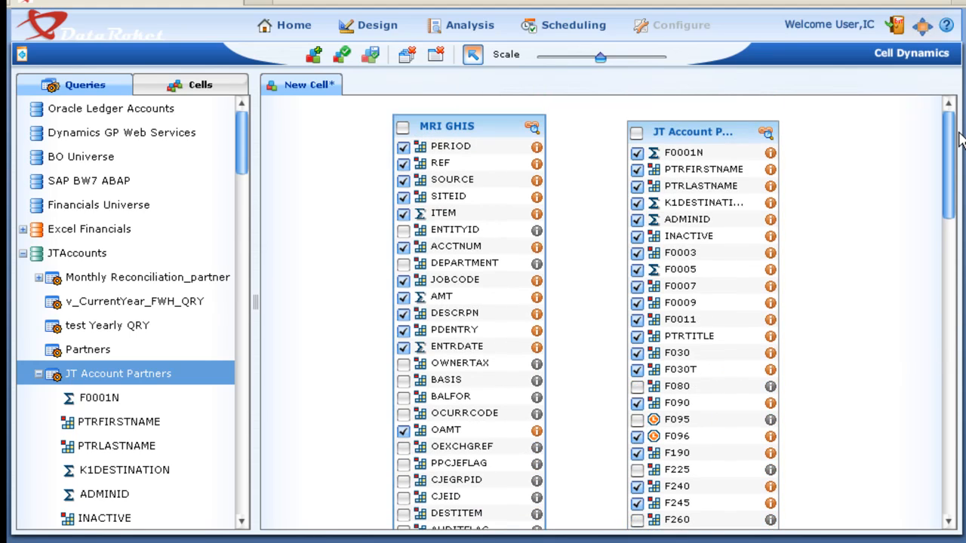
{"action": "left_click", "coordinate": [637, 153]}
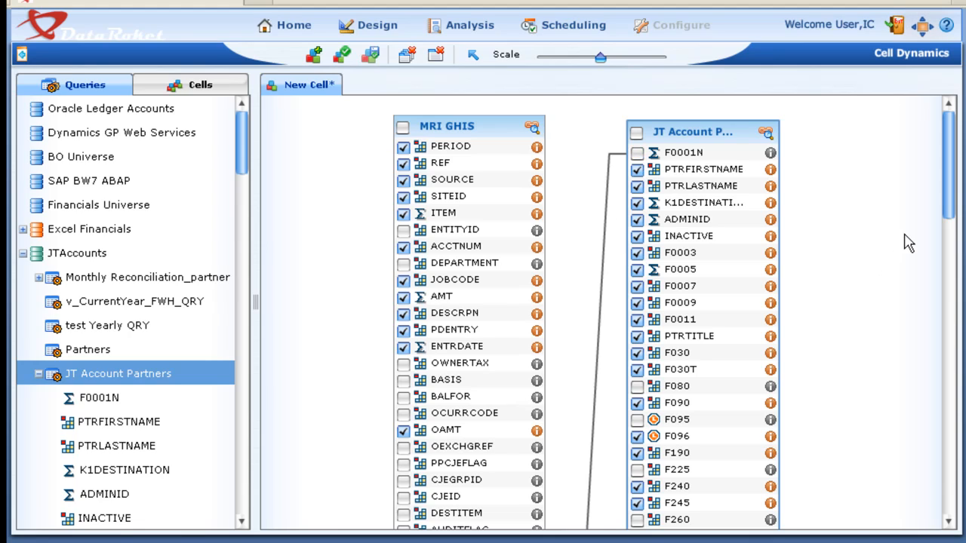
- Review the join type options for the relation between MRI GHIS and JT Account Partners without choosing one
{"action": "scroll", "coordinate": [908, 242], "scroll_direction": "down", "scroll_amount": 3}
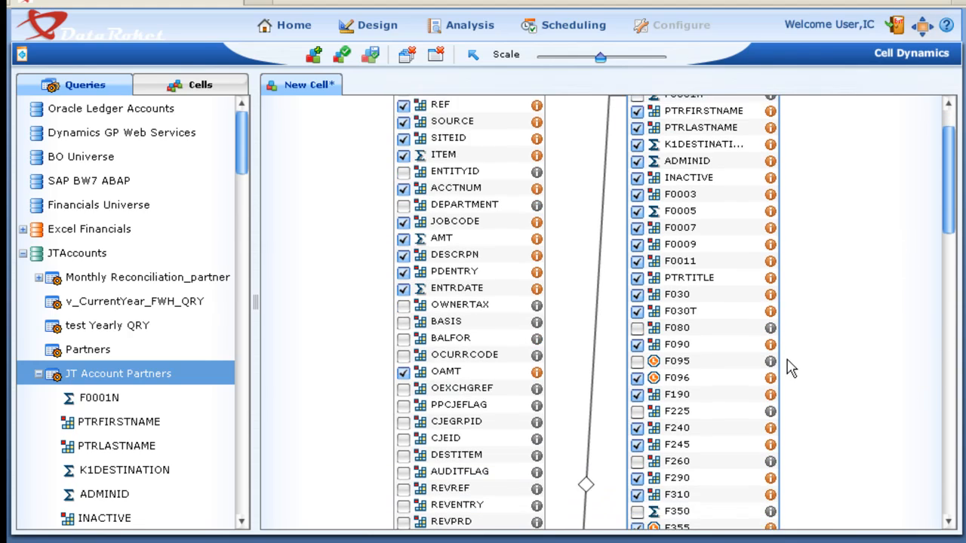
{"action": "left_click", "coordinate": [594, 408]}
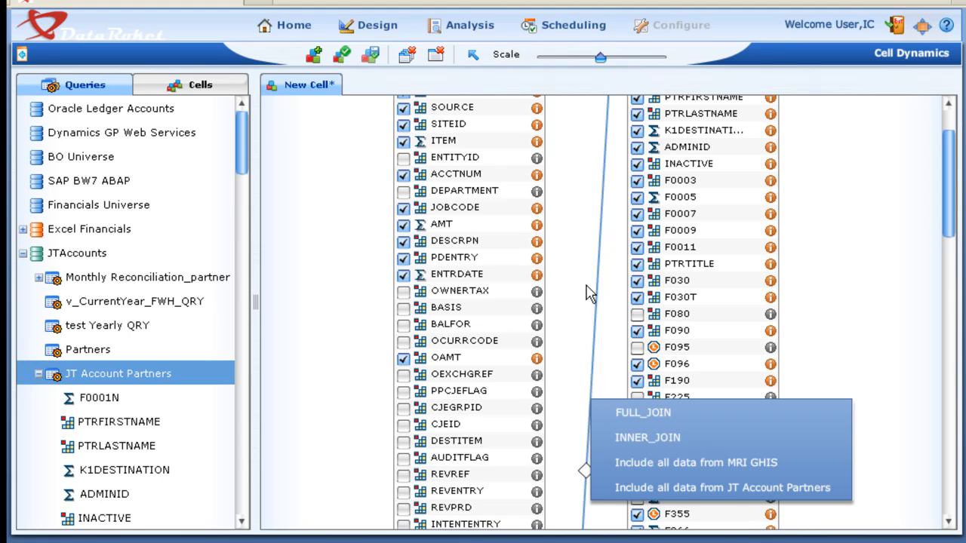
{"action": "left_click", "coordinate": [579, 230]}
{"action": "scroll", "coordinate": [582, 231], "scroll_direction": "up", "scroll_amount": 2}
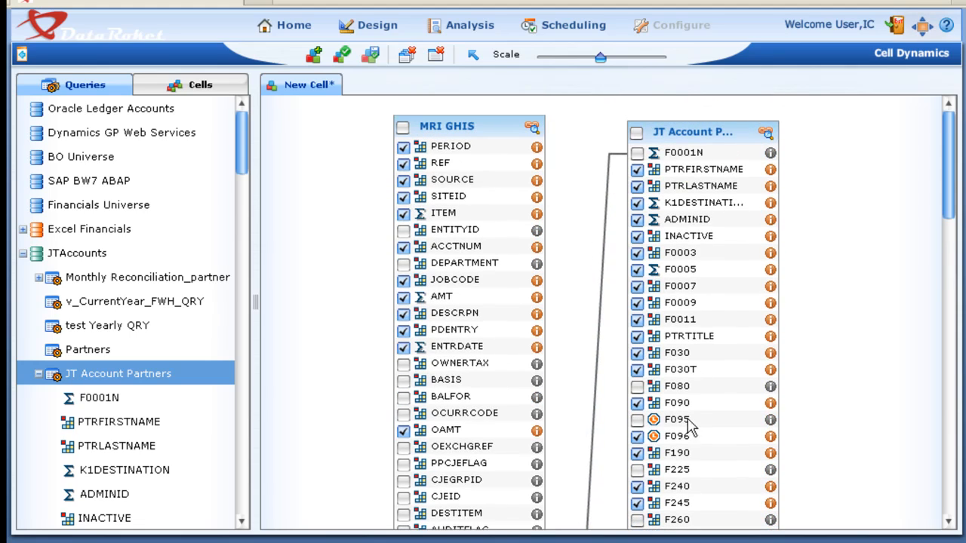
- Exclude the F030 and PTRTITLE columns from the JT Account Partners query and start saving the cell
{"action": "left_click", "coordinate": [637, 352]}
{"action": "left_click", "coordinate": [637, 336]}
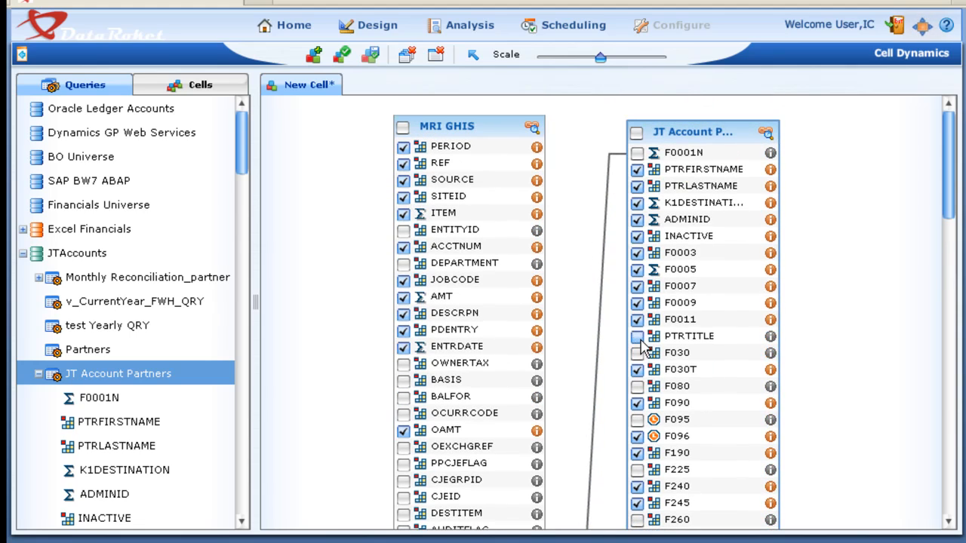
{"action": "left_click", "coordinate": [370, 56]}
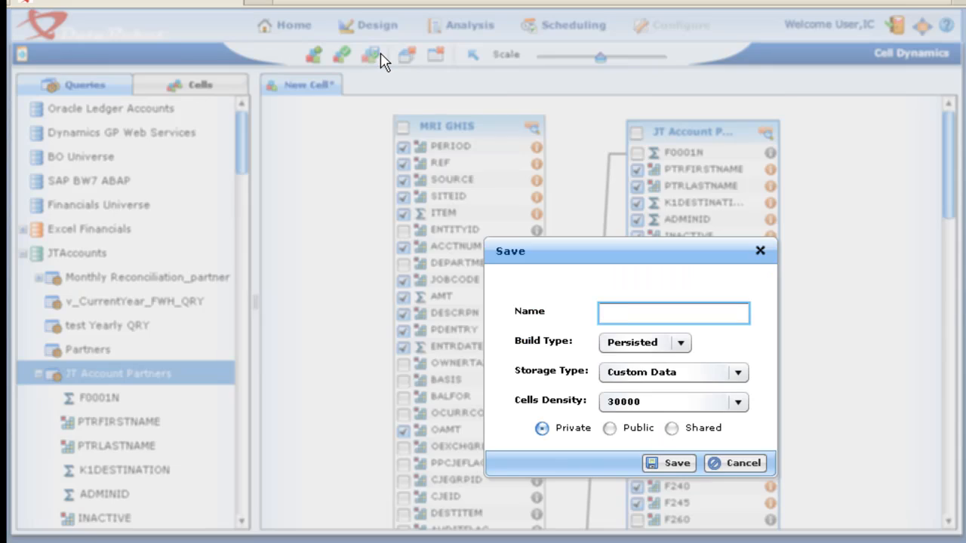
{"action": "left_click_drag", "start_coordinate": [618, 257], "coordinate": [559, 163]}
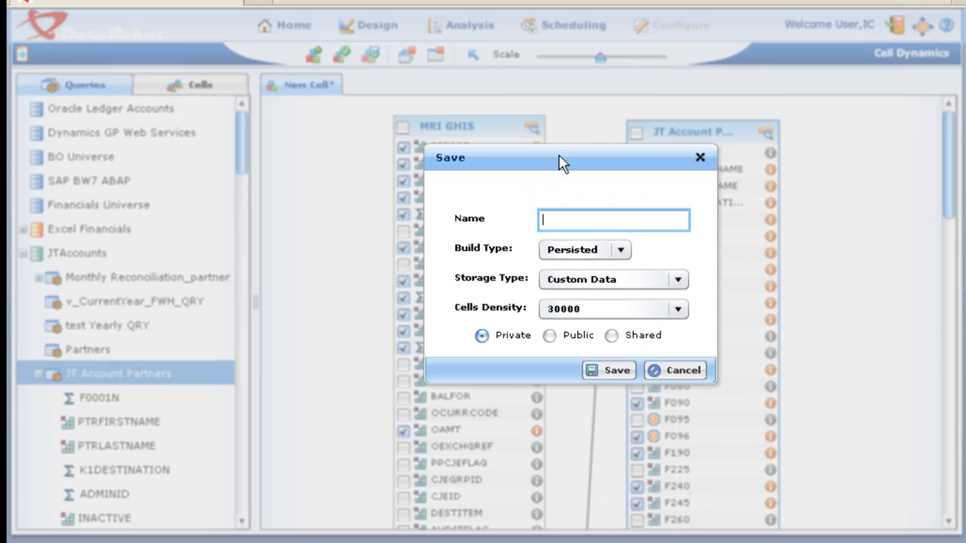
- Review the build type, storage type and cells density options for the new cell, keeping Persisted, Custom Data and 30000
{"action": "left_click", "coordinate": [621, 255]}
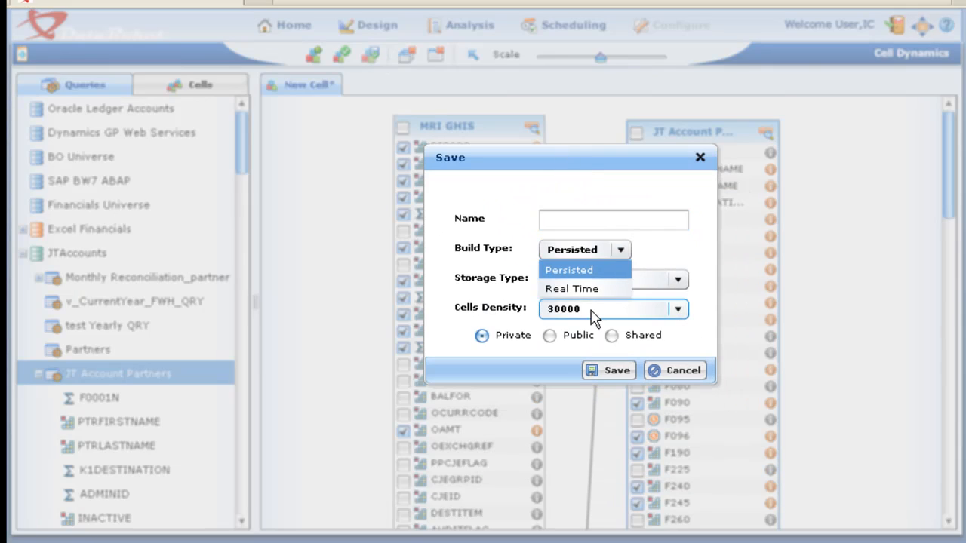
{"action": "left_click", "coordinate": [596, 271]}
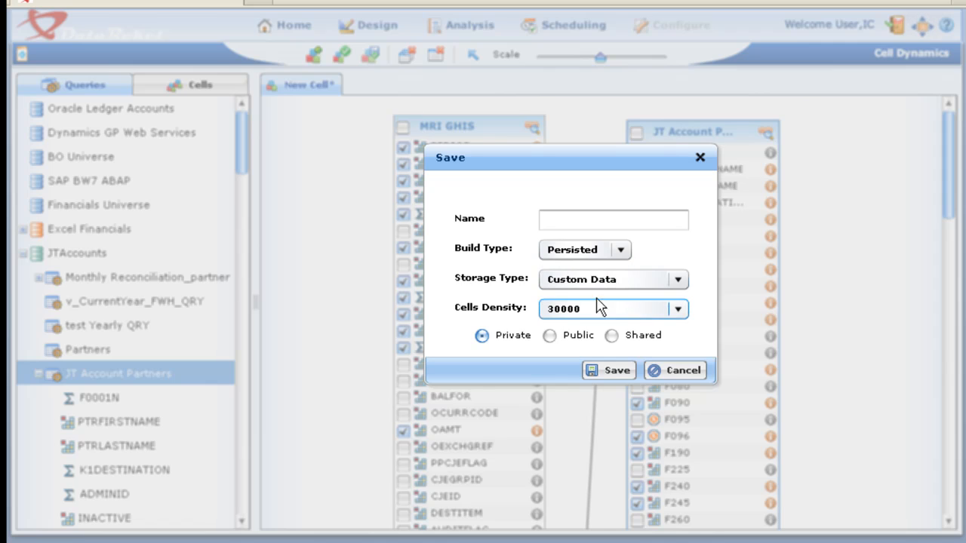
{"action": "left_click", "coordinate": [595, 279]}
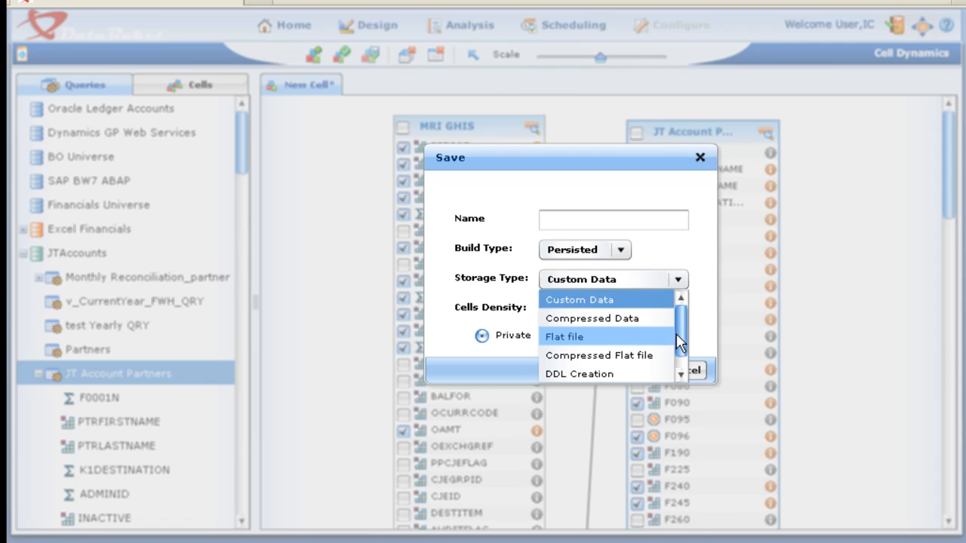
{"action": "left_click_drag", "start_coordinate": [676, 334], "coordinate": [675, 359]}
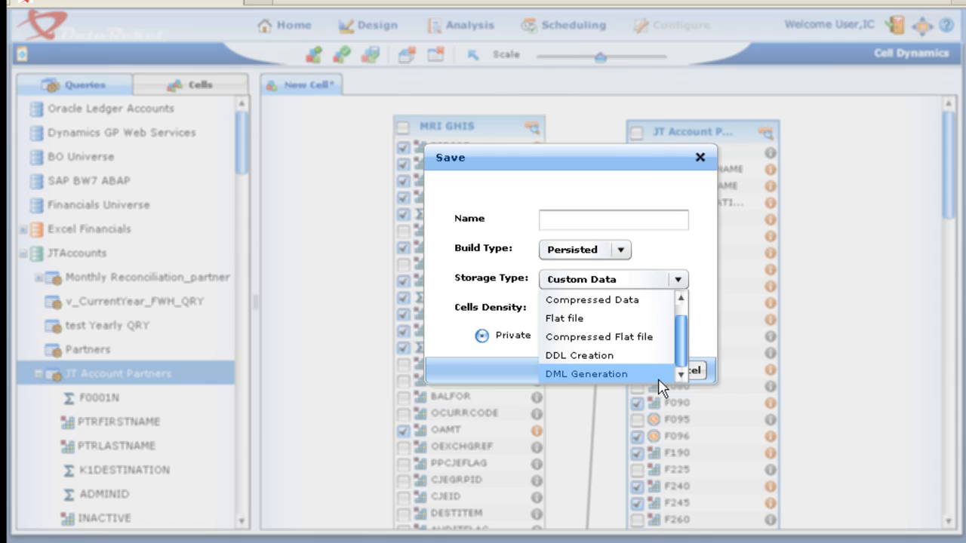
{"action": "left_click", "coordinate": [570, 217]}
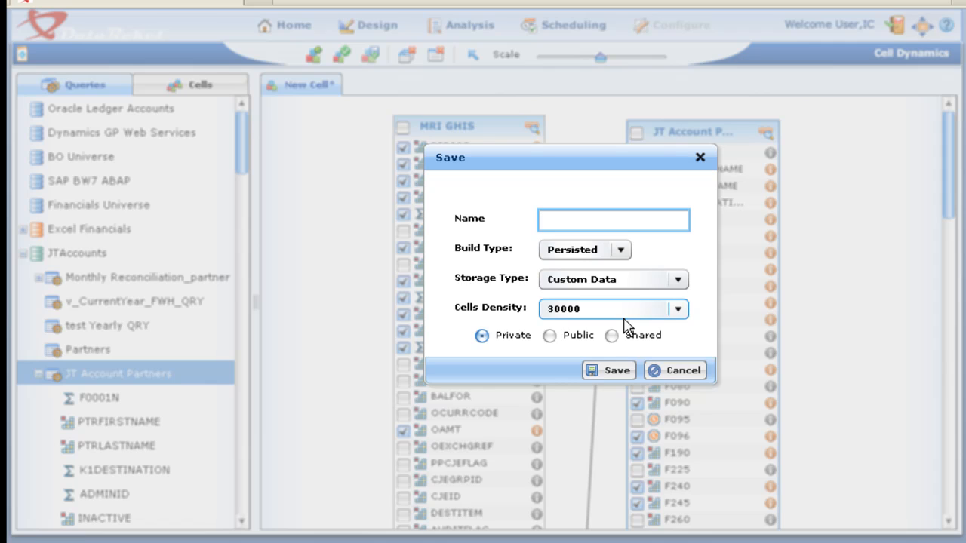
{"action": "left_click", "coordinate": [677, 309]}
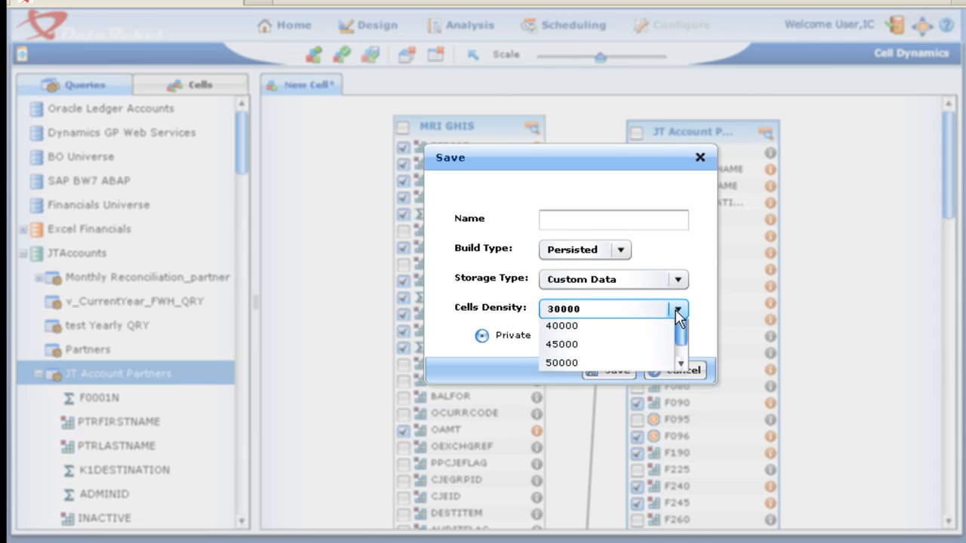
{"action": "left_click_drag", "start_coordinate": [681, 356], "coordinate": [677, 379]}
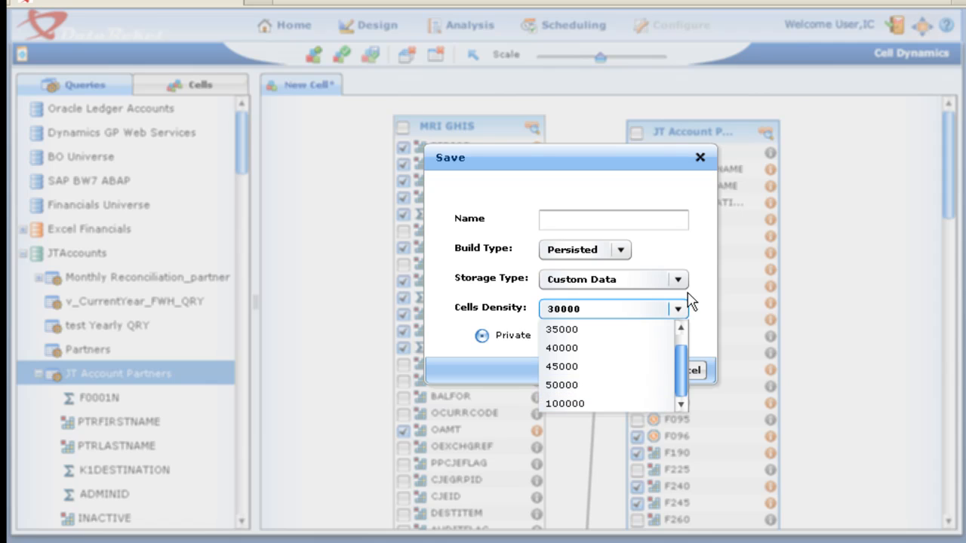
{"action": "left_click", "coordinate": [678, 264]}
- Name the cell Partners Cell DP2 and save it as a private persisted cell
{"action": "left_click", "coordinate": [619, 218]}
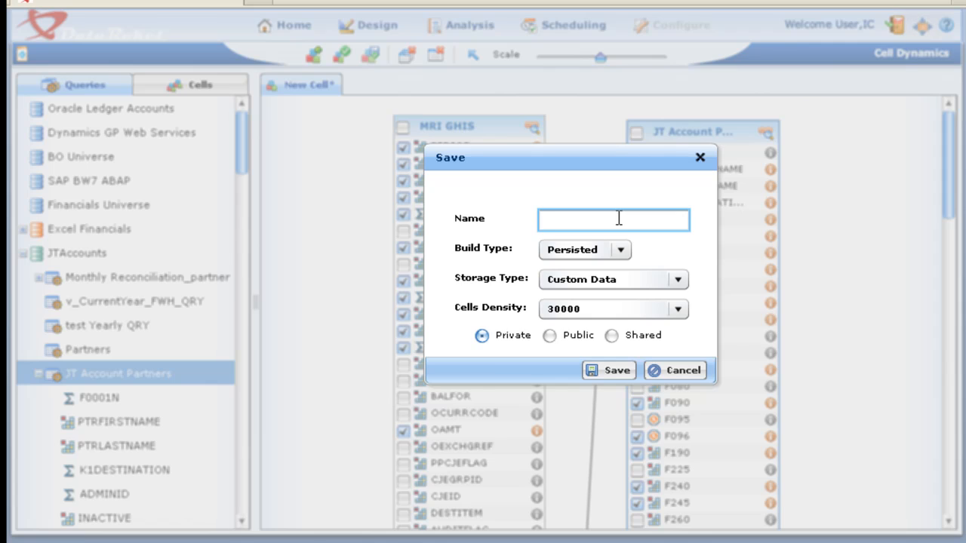
{"action": "type", "text": "Partbner"}
{"action": "key", "text": "BackSpace"}
{"action": "key", "text": "BackSpace"}
{"action": "key", "text": "BackSpace"}
{"action": "key", "text": "BackSpace"}
{"action": "type", "text": "ners Cell CP2"}
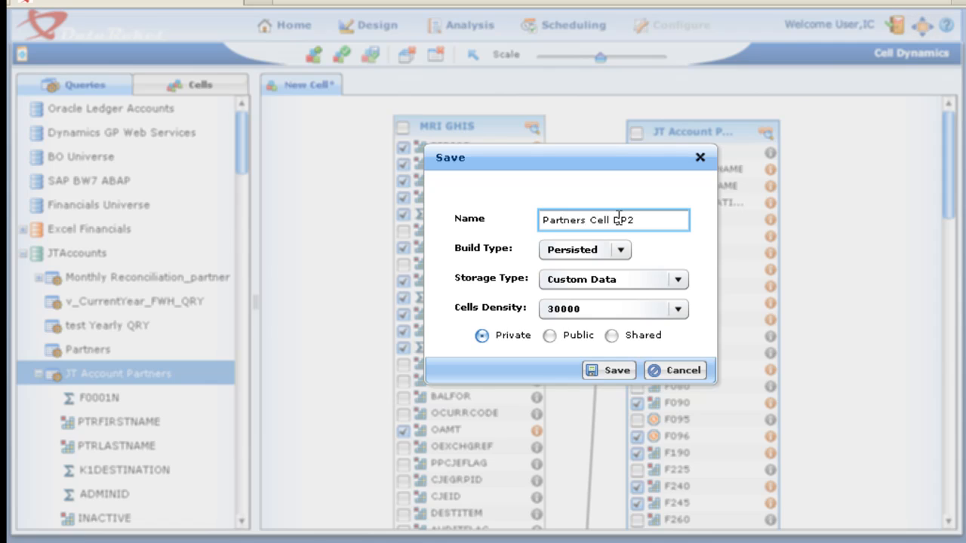
{"action": "left_click", "coordinate": [615, 370]}
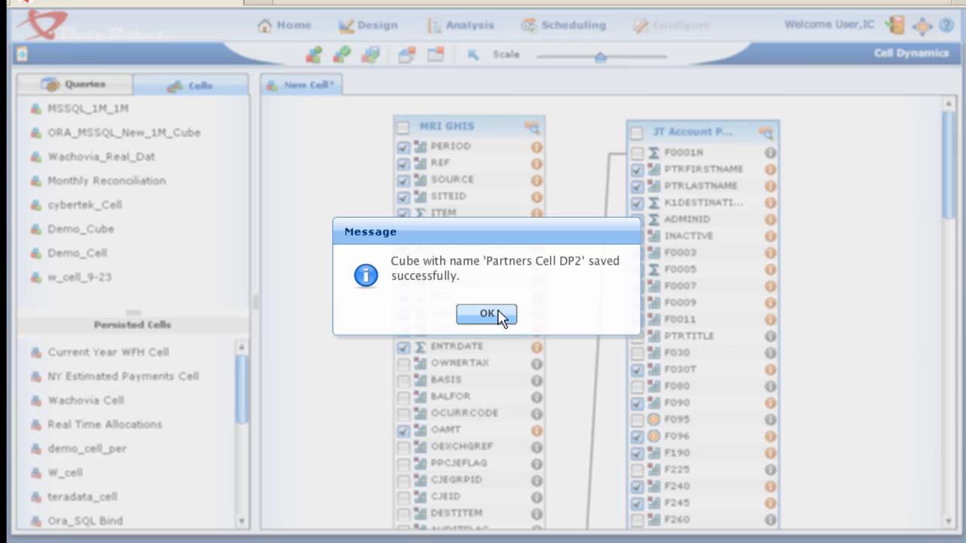
{"action": "left_click", "coordinate": [489, 314]}
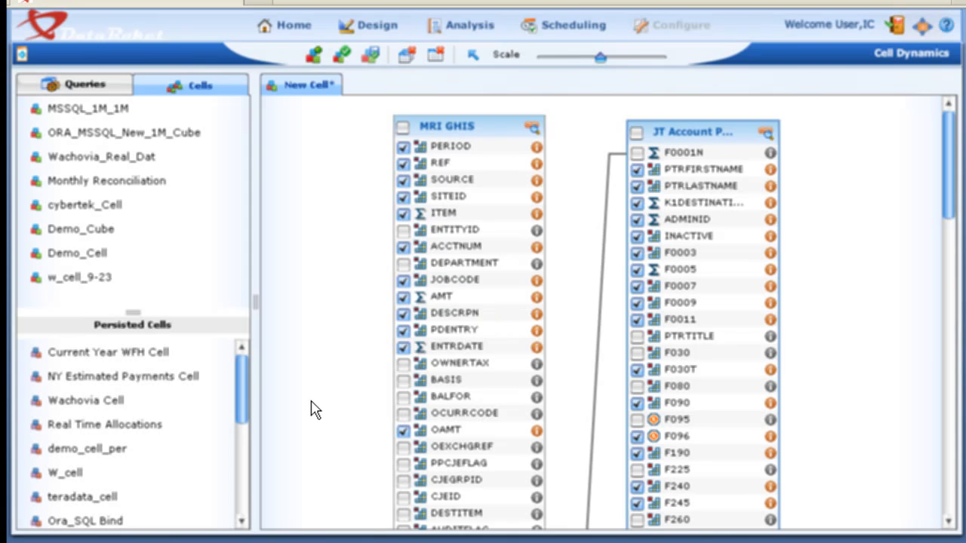
- Locate Partners Cell DP2 among the persisted cells, enlarge that list, and generate the cell
{"action": "left_click_drag", "start_coordinate": [243, 383], "coordinate": [237, 502]}
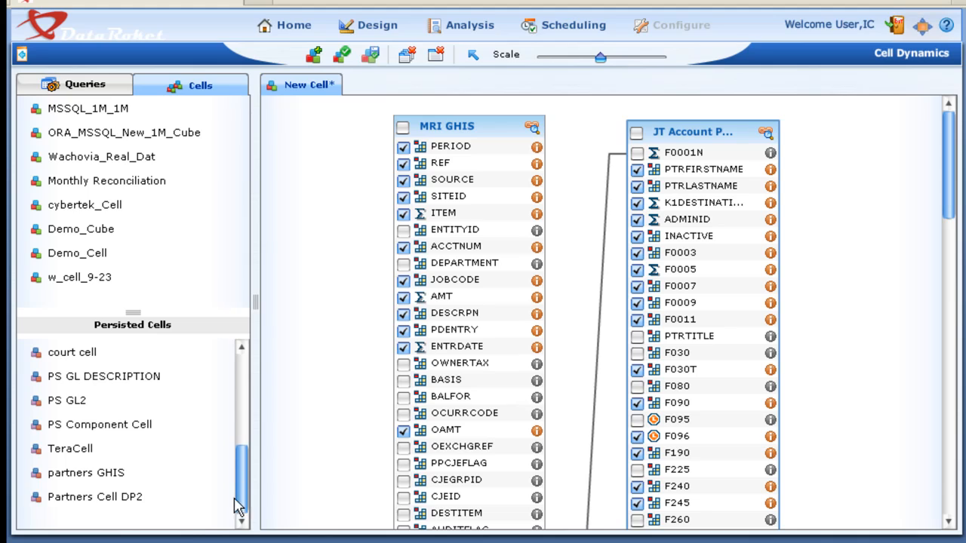
{"action": "left_click", "coordinate": [38, 499]}
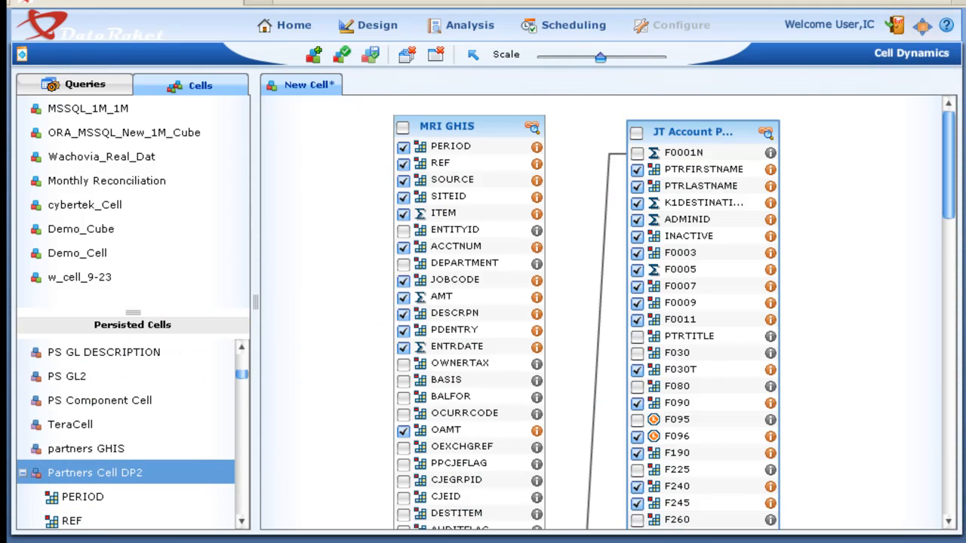
{"action": "left_click_drag", "start_coordinate": [143, 312], "coordinate": [151, 150]}
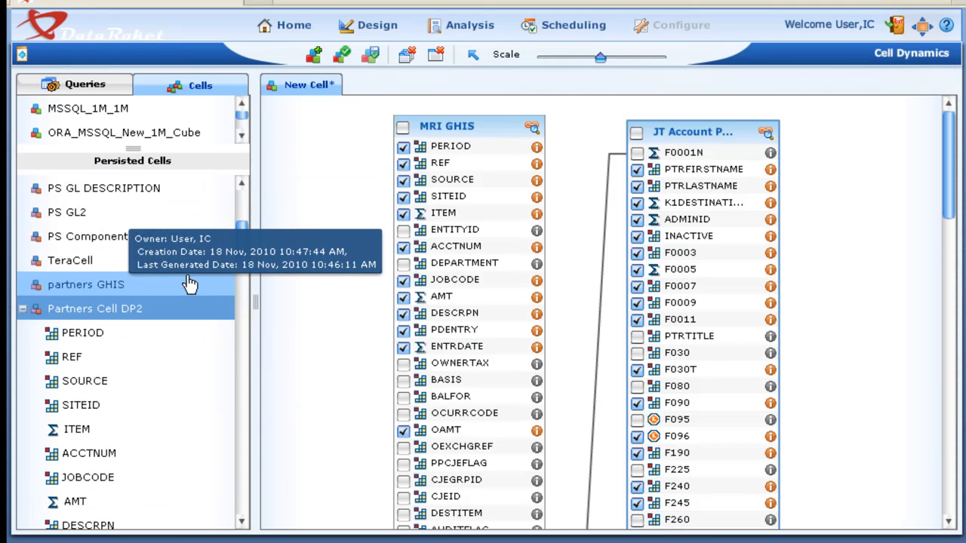
{"action": "mouse_move", "coordinate": [245, 245]}
{"action": "left_mouse_down"}
{"action": "mouse_move", "coordinate": [226, 379]}
{"action": "mouse_move", "coordinate": [243, 421]}
{"action": "mouse_move", "coordinate": [226, 500]}
{"action": "mouse_move", "coordinate": [243, 302]}
{"action": "mouse_move", "coordinate": [230, 236]}
{"action": "left_mouse_up"}
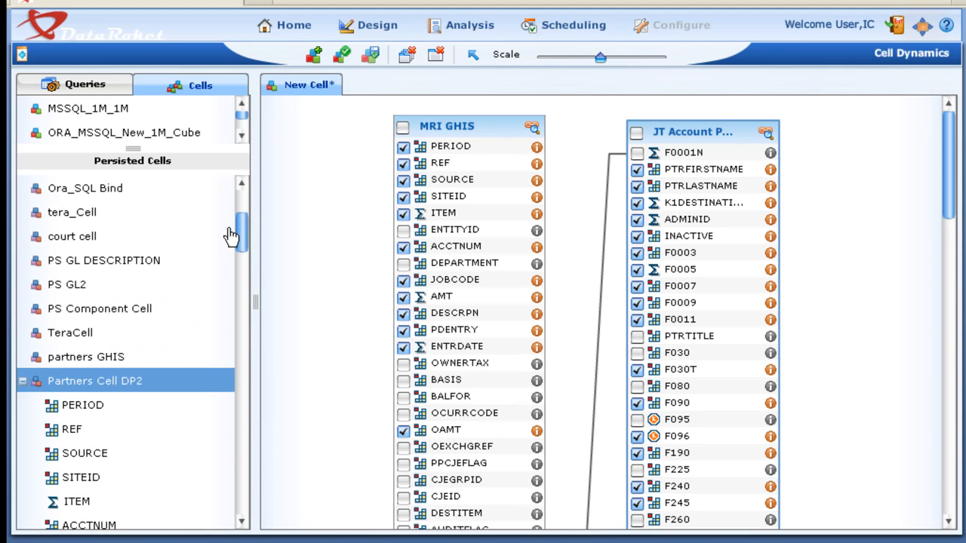
{"action": "right_click", "coordinate": [93, 383]}
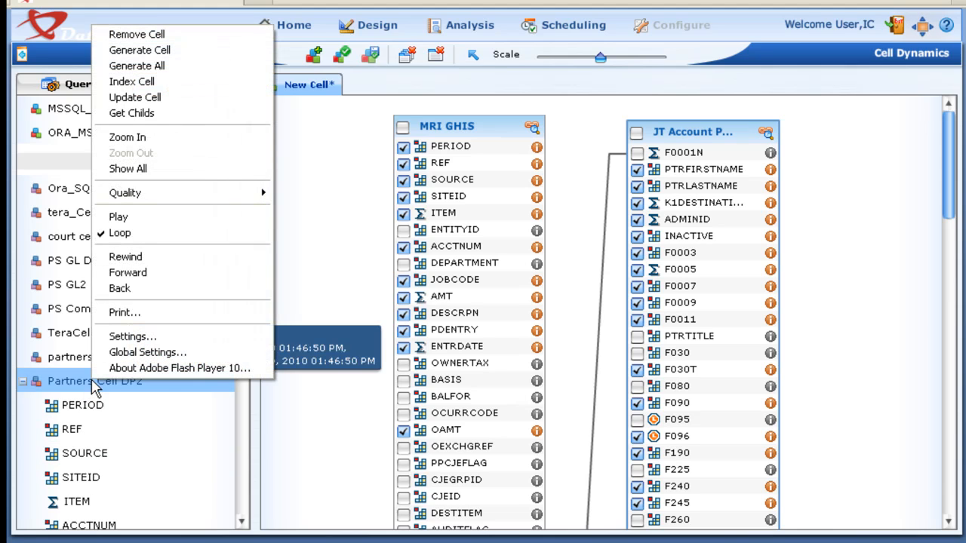
{"action": "left_click", "coordinate": [140, 50]}
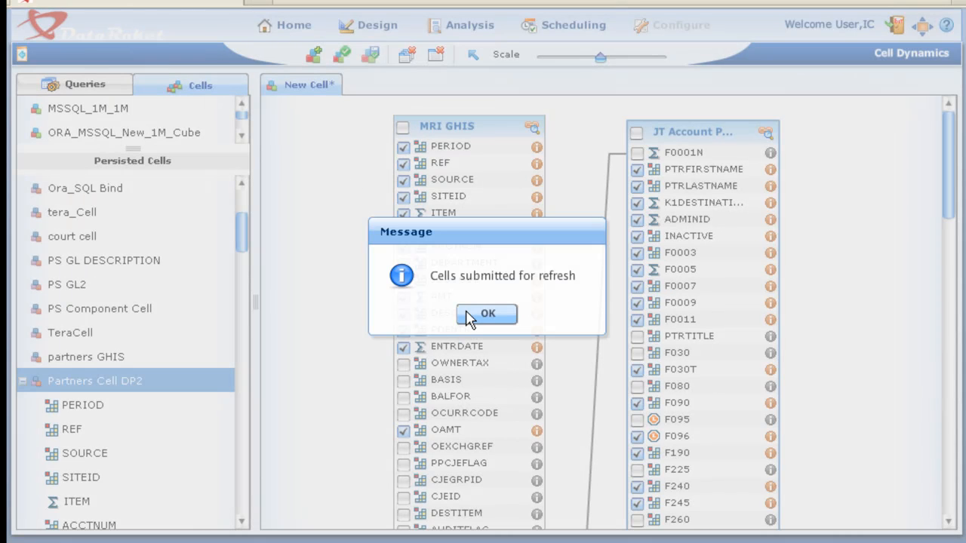
{"action": "left_click", "coordinate": [486, 314]}
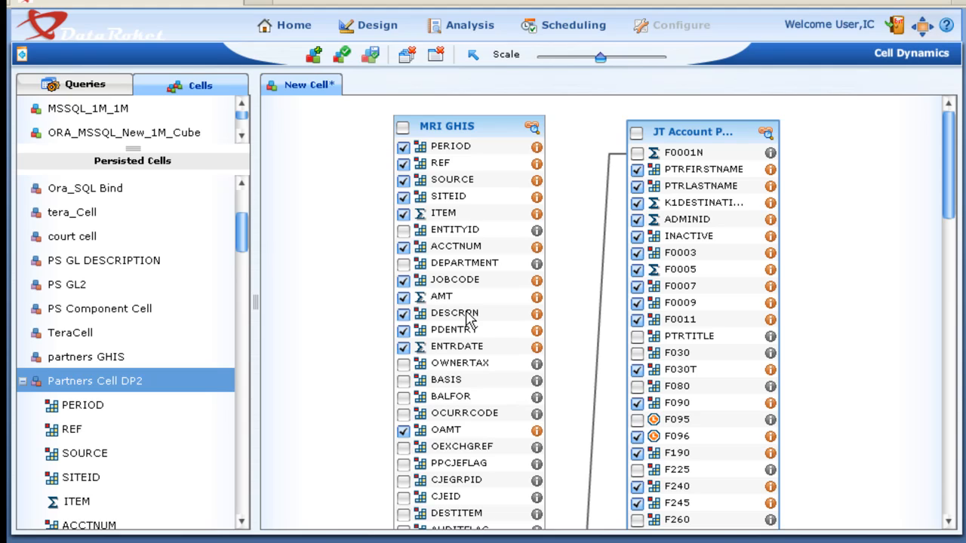
- Switch to the Report Builder, expand Partners Cell DP2 and create a custom report
{"action": "left_click", "coordinate": [469, 25]}
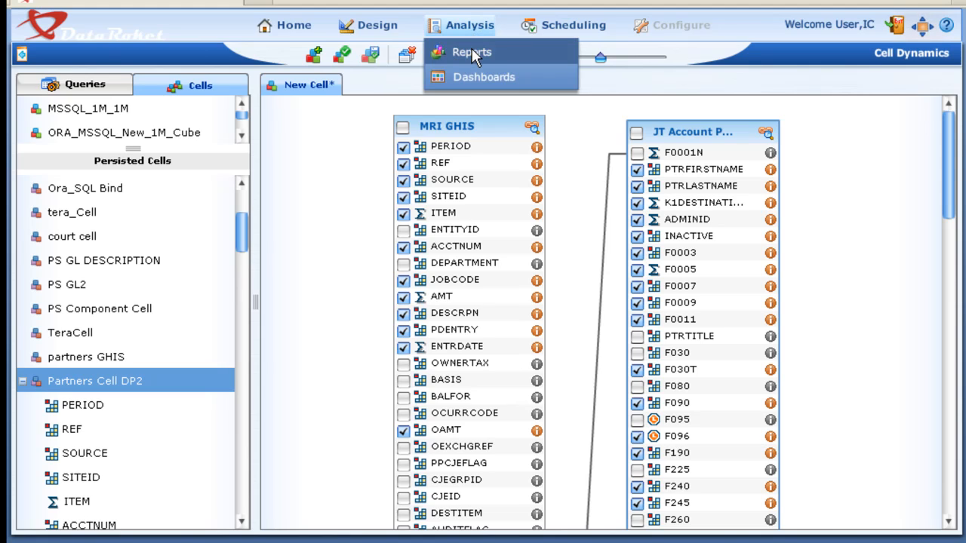
{"action": "left_click", "coordinate": [472, 48]}
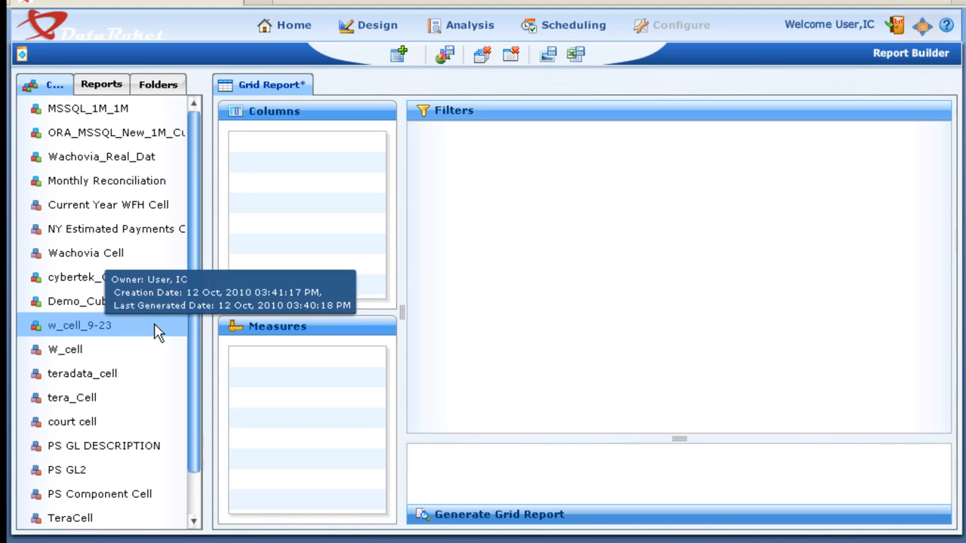
{"action": "left_click_drag", "start_coordinate": [193, 371], "coordinate": [195, 481]}
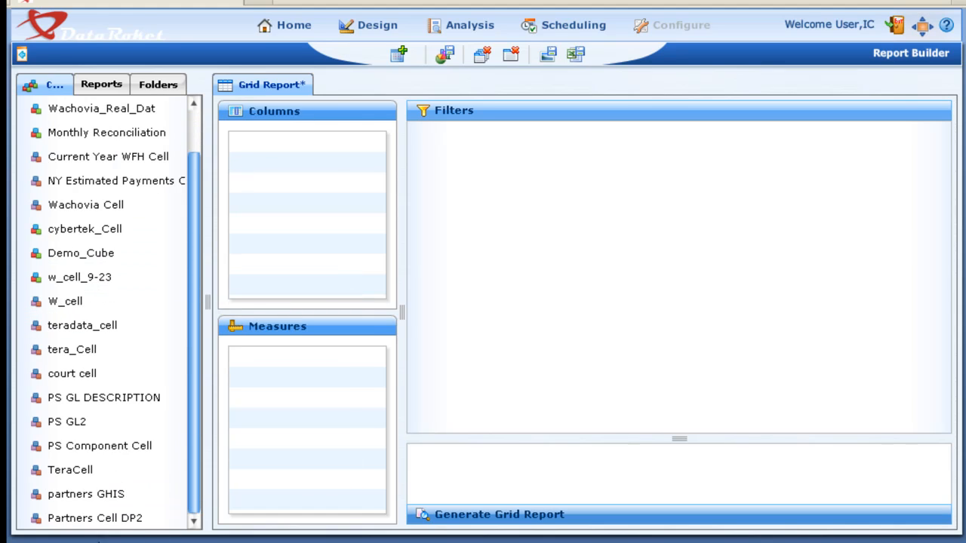
{"action": "left_click", "coordinate": [34, 521]}
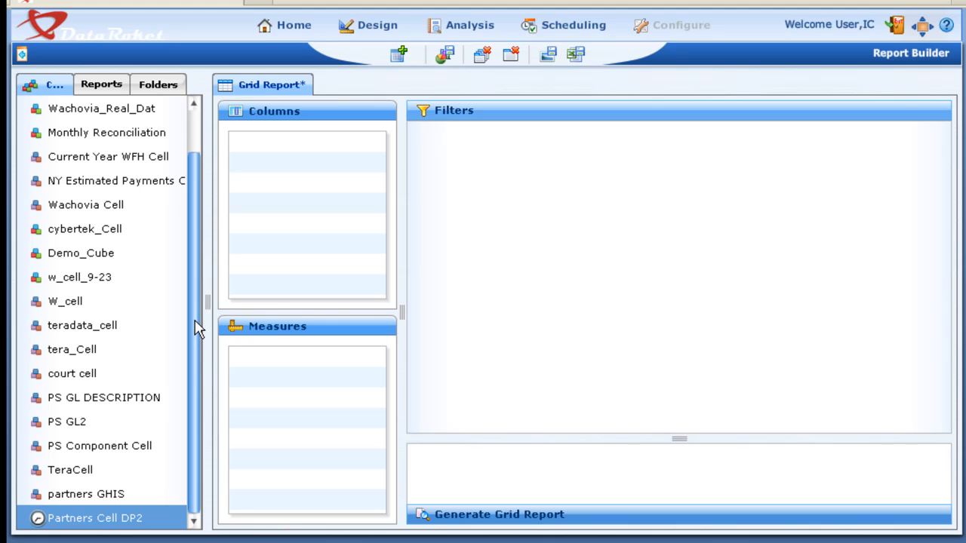
{"action": "left_click", "coordinate": [398, 56]}
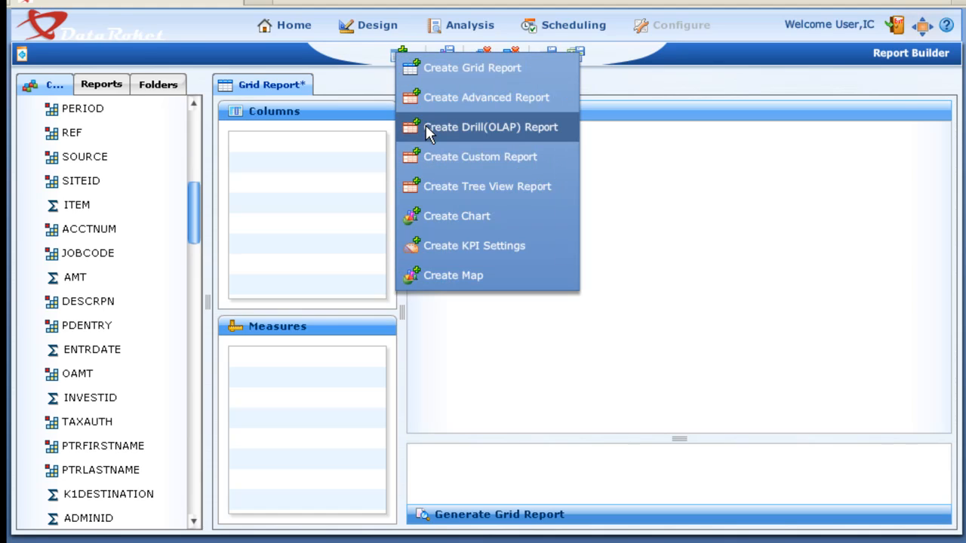
{"action": "left_click", "coordinate": [424, 156]}
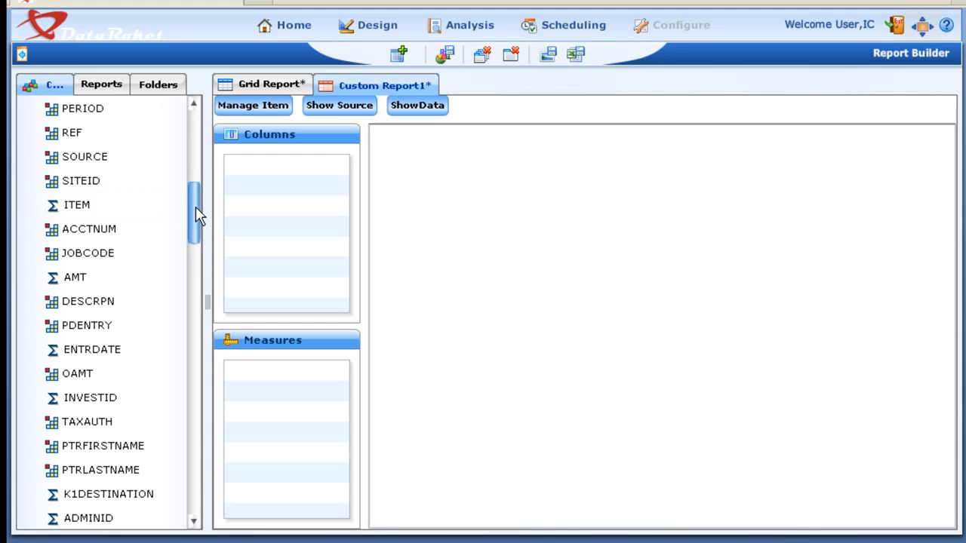
- Add PERIOD, REF, SOURCE, SITEID, ITEM, PTRLASTNAME and DESCRPN from Partners Cell DP2 as columns of the custom report
{"action": "mouse_move", "coordinate": [196, 209]}
{"action": "left_mouse_down"}
{"action": "mouse_move", "coordinate": [196, 187]}
{"action": "mouse_move", "coordinate": [196, 203]}
{"action": "left_mouse_up"}
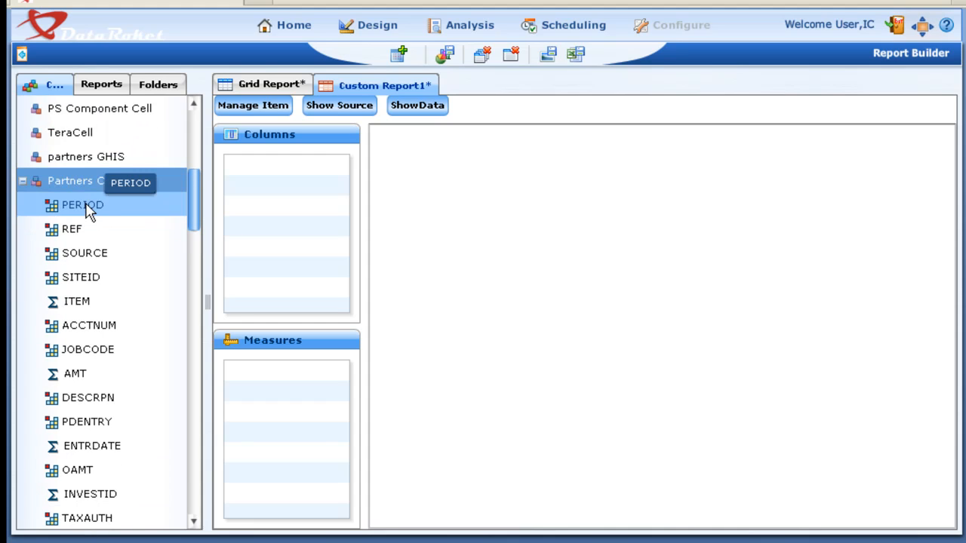
{"action": "left_click_drag", "start_coordinate": [90, 207], "coordinate": [280, 185]}
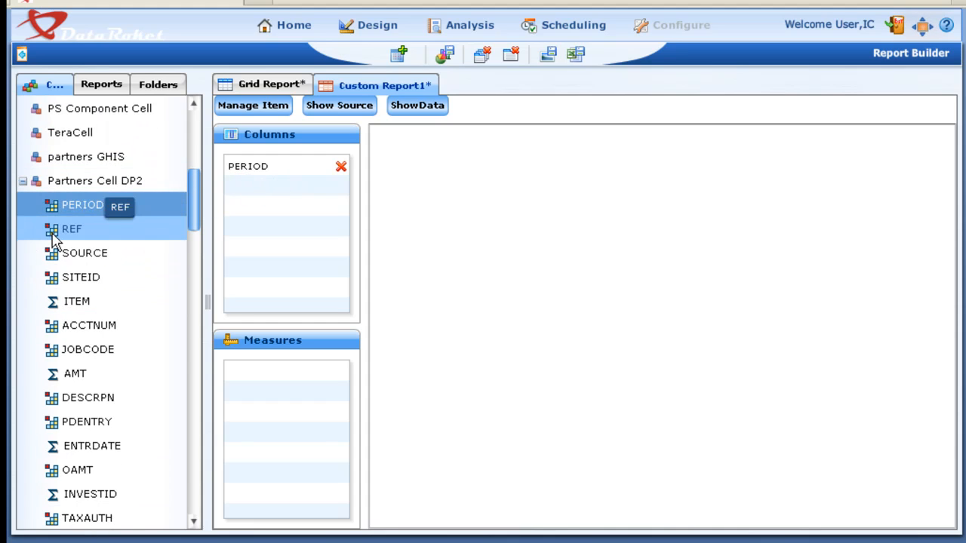
{"action": "left_click_drag", "start_coordinate": [72, 228], "coordinate": [267, 220]}
{"action": "left_click_drag", "start_coordinate": [87, 260], "coordinate": [314, 257]}
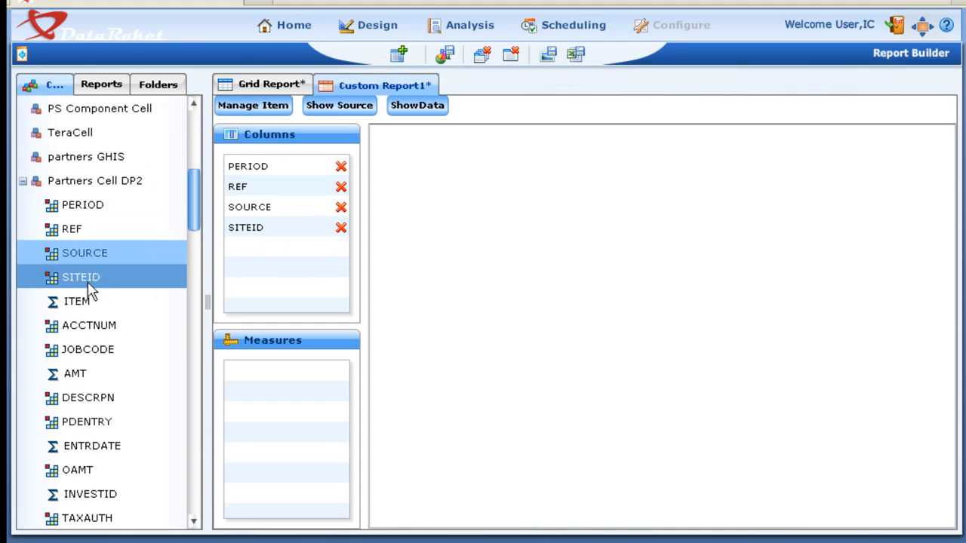
{"action": "left_click_drag", "start_coordinate": [77, 301], "coordinate": [312, 259]}
{"action": "left_click_drag", "start_coordinate": [189, 203], "coordinate": [194, 253]}
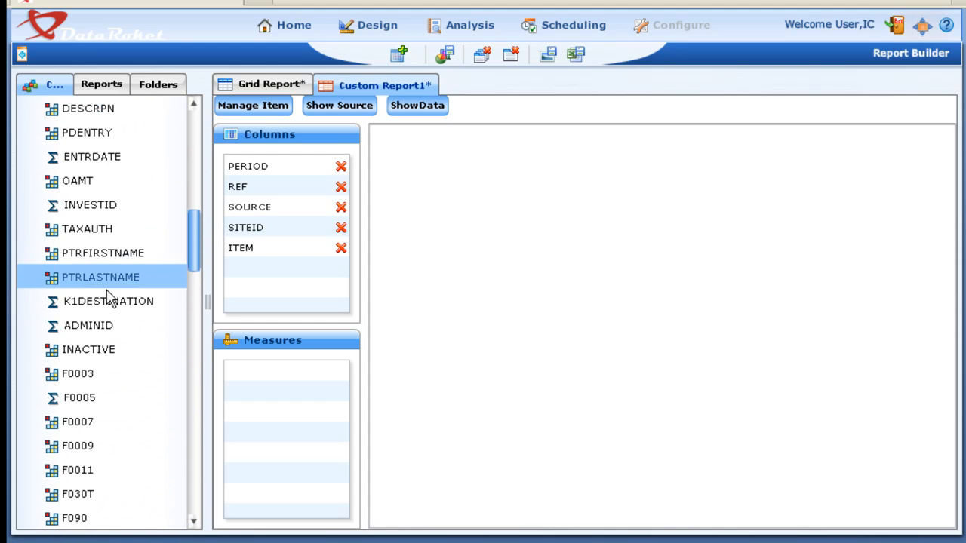
{"action": "left_click_drag", "start_coordinate": [103, 287], "coordinate": [272, 268]}
{"action": "left_click_drag", "start_coordinate": [90, 108], "coordinate": [316, 302]}
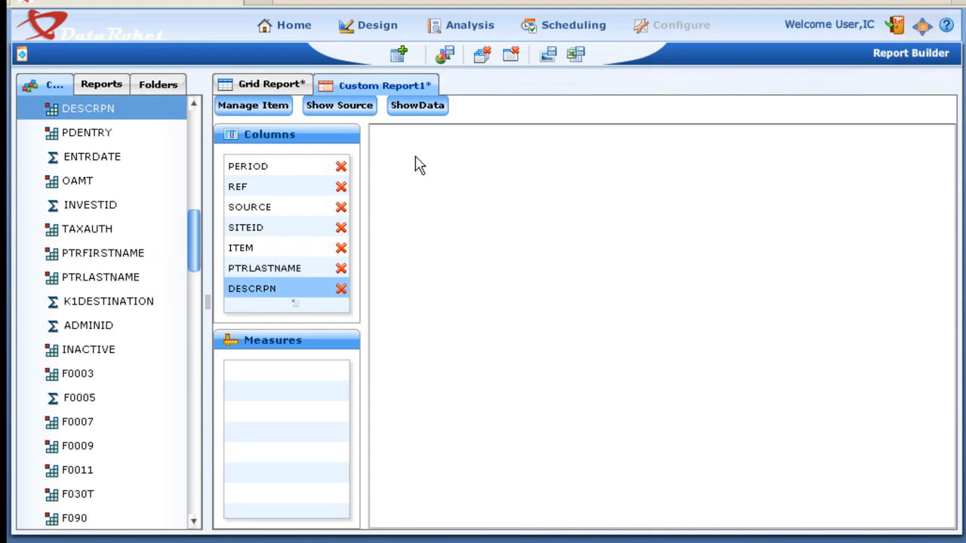
- Show the custom report's data and examine the rows across to the DESCRPN column
{"action": "left_click", "coordinate": [403, 102]}
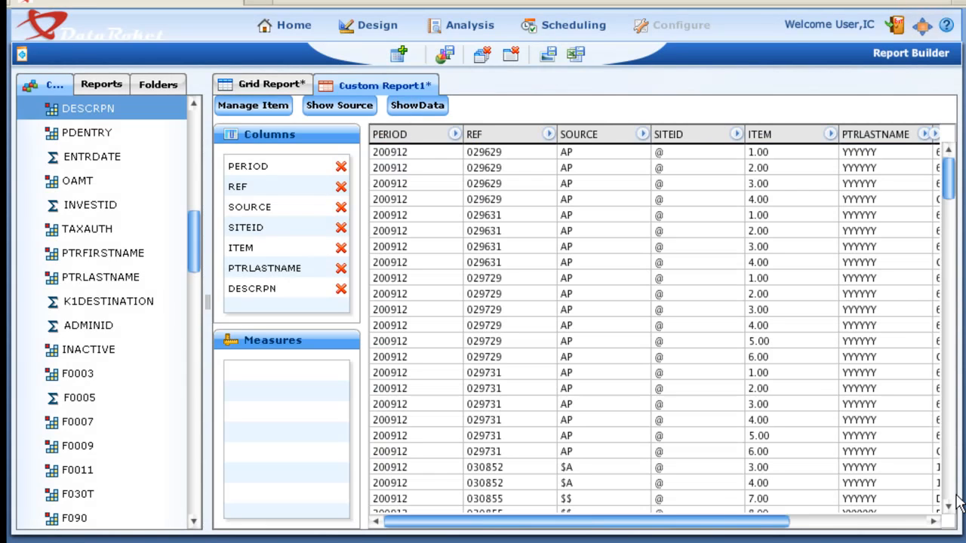
{"action": "left_click_drag", "start_coordinate": [697, 522], "coordinate": [879, 526]}
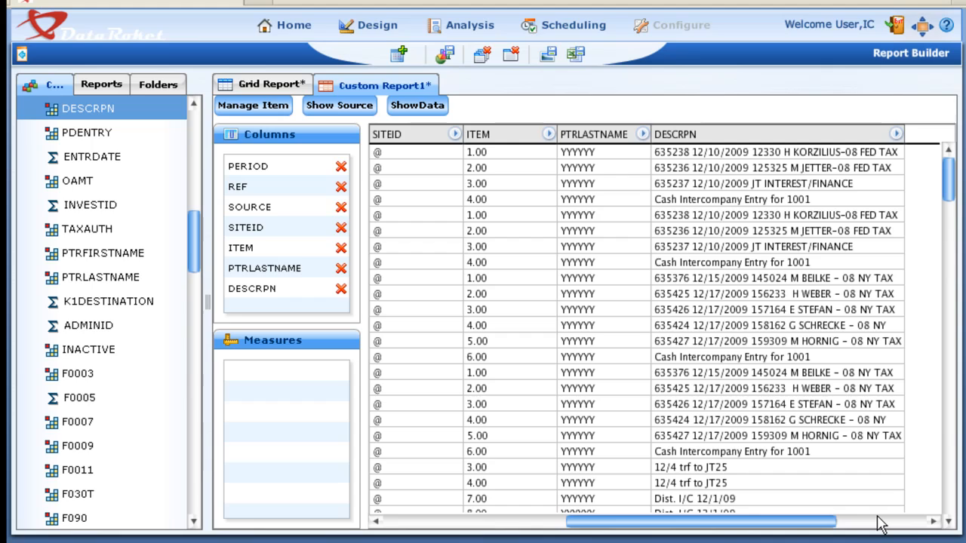
- Check the custom report's OLAP item list and close it without changes
{"action": "left_click", "coordinate": [257, 111]}
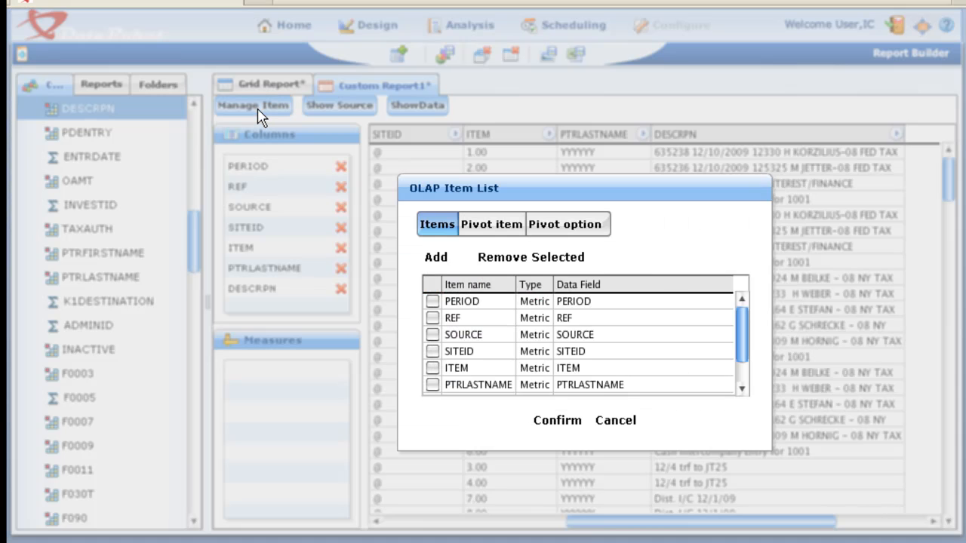
{"action": "left_click", "coordinate": [617, 423]}
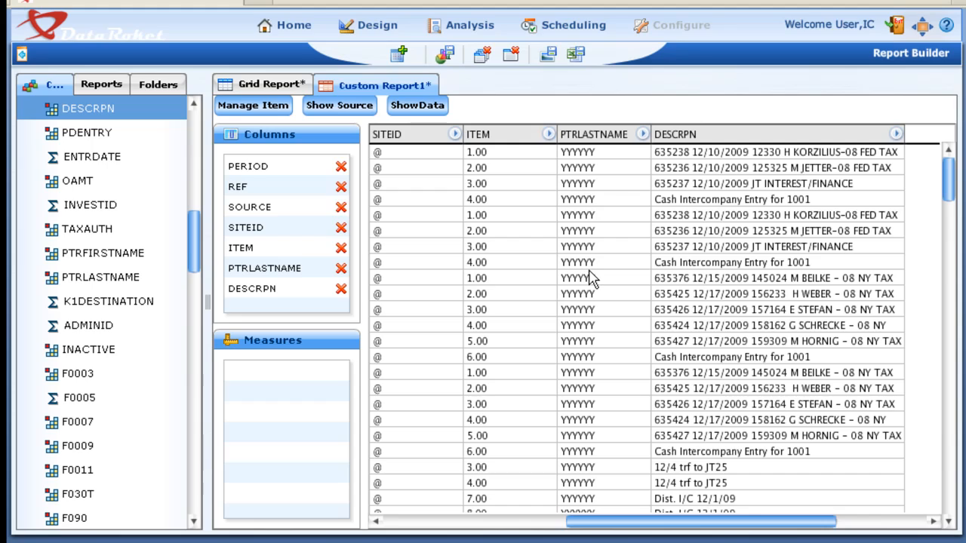
{"action": "left_click", "coordinate": [463, 31]}
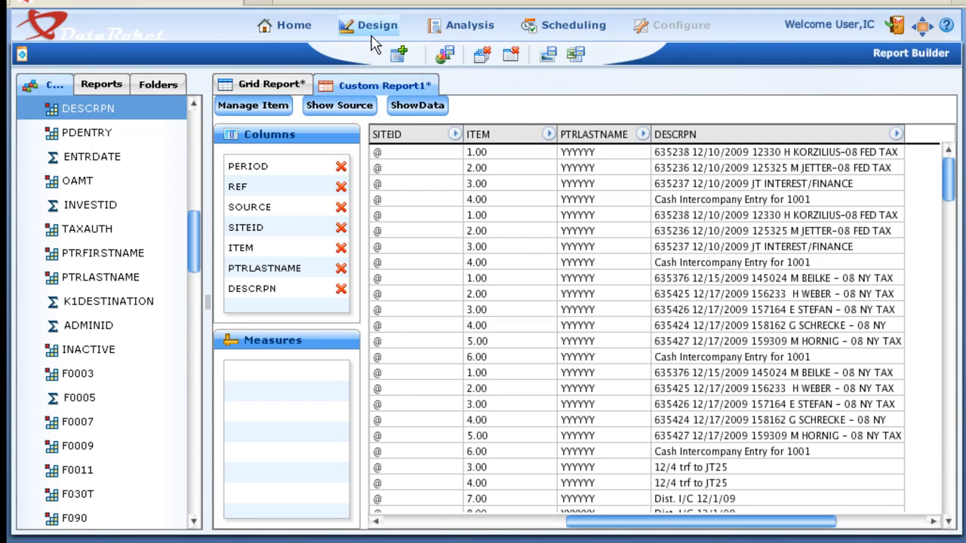
- Switch to Cell Dynamics, locate Partners Cell DP2 among the persisted cells and expand its field list
{"action": "left_click", "coordinate": [371, 39]}
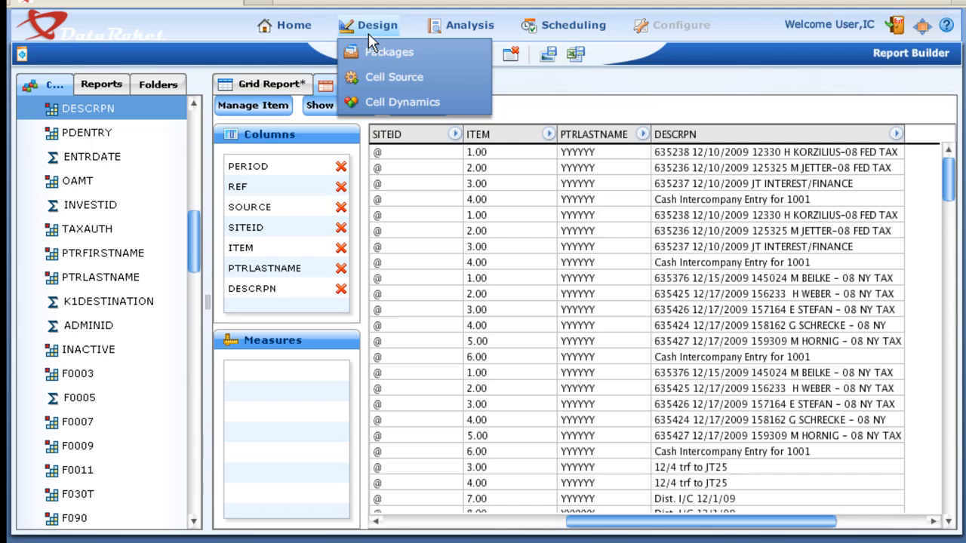
{"action": "left_click", "coordinate": [377, 104]}
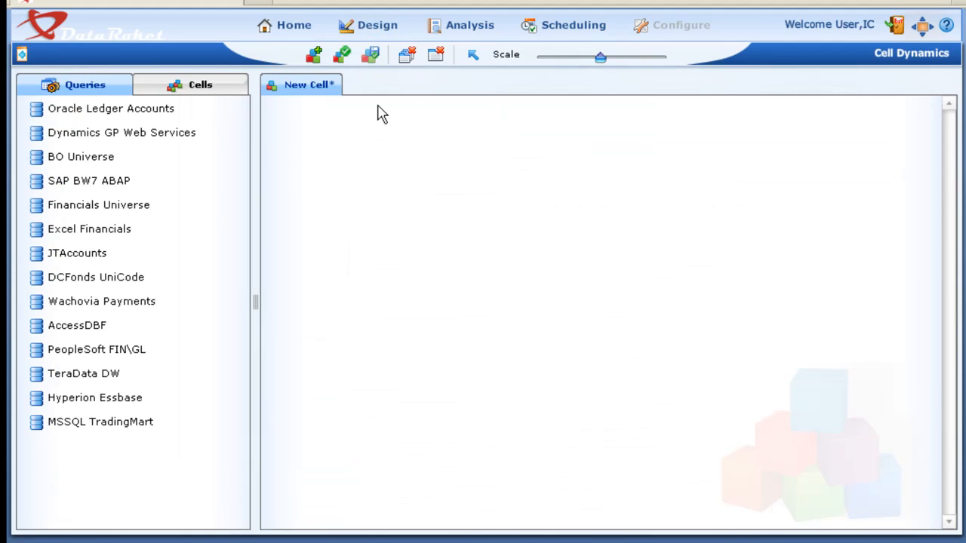
{"action": "left_click", "coordinate": [185, 89]}
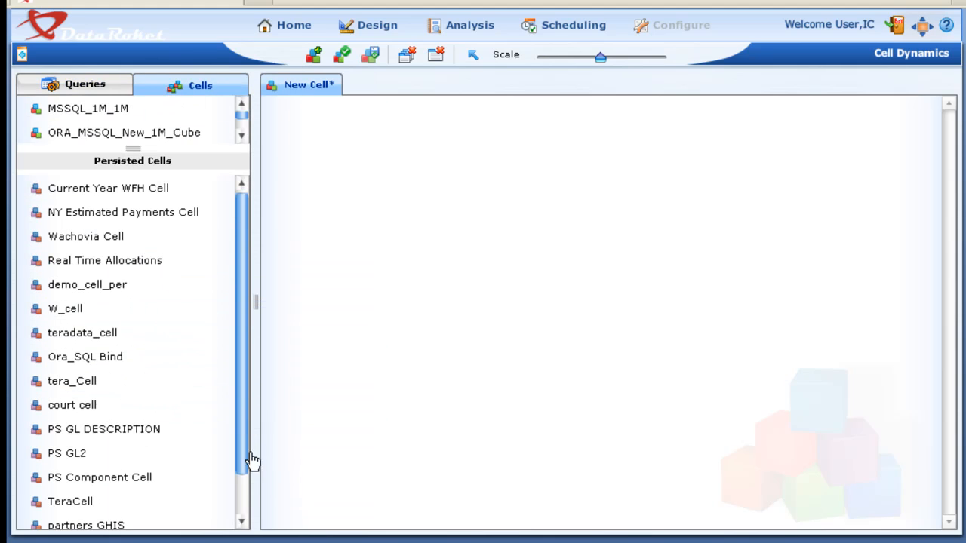
{"action": "left_click_drag", "start_coordinate": [246, 455], "coordinate": [247, 491]}
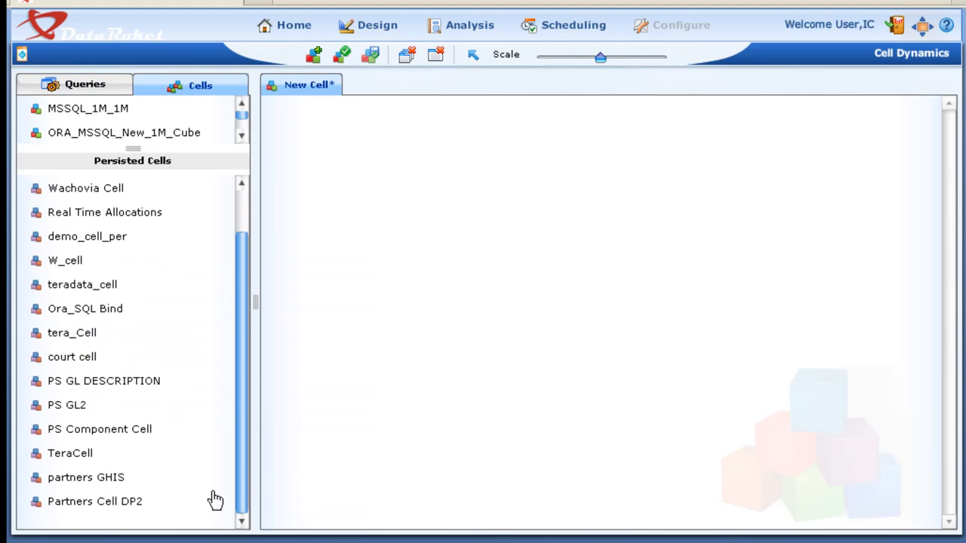
{"action": "right_click", "coordinate": [38, 505]}
{"action": "left_click", "coordinate": [90, 374]}
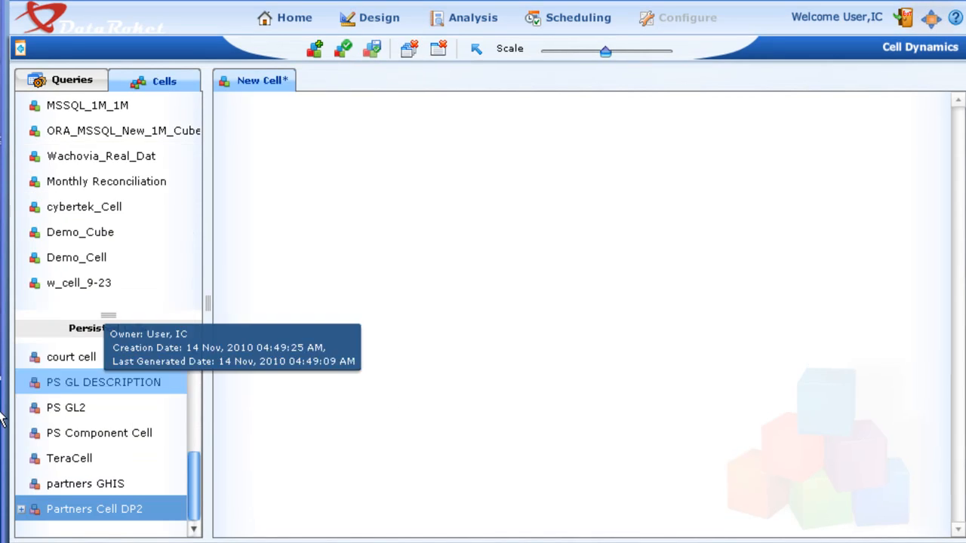
{"action": "left_click", "coordinate": [22, 513]}
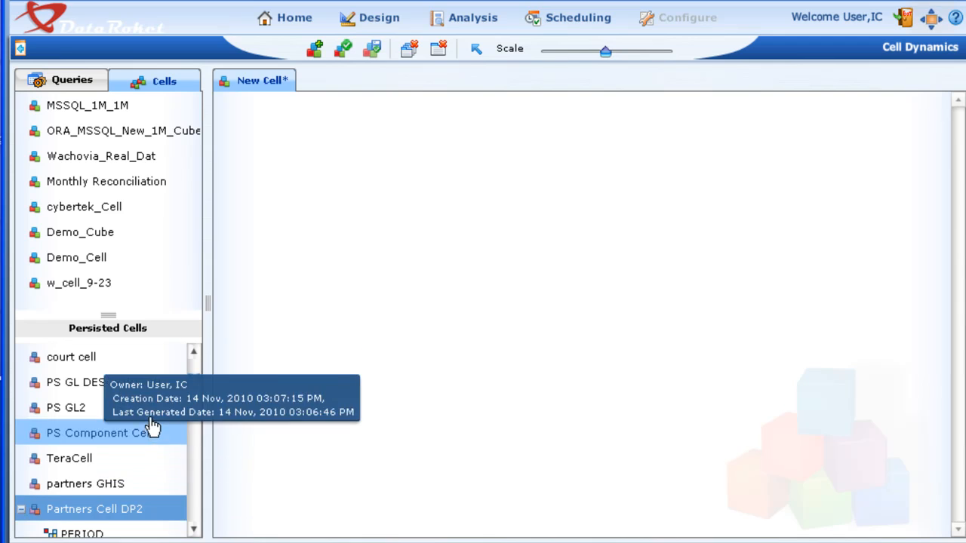
{"action": "left_click", "coordinate": [195, 399]}
{"action": "left_click_drag", "start_coordinate": [196, 403], "coordinate": [193, 376]}
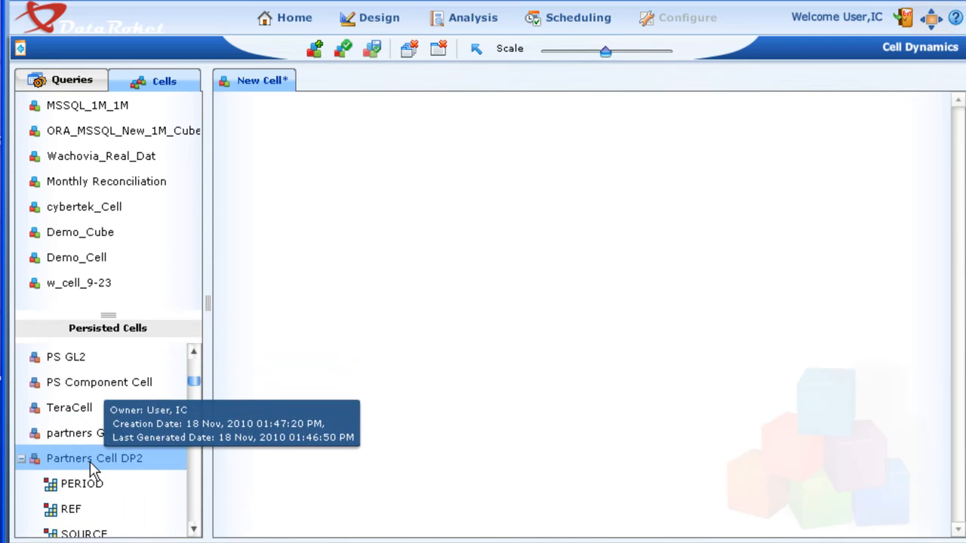
- Open the Partners Cell DP2 design, reduce its scale to inspect the associated fields, and close it
{"action": "right_click", "coordinate": [91, 463]}
{"action": "left_click", "coordinate": [133, 184]}
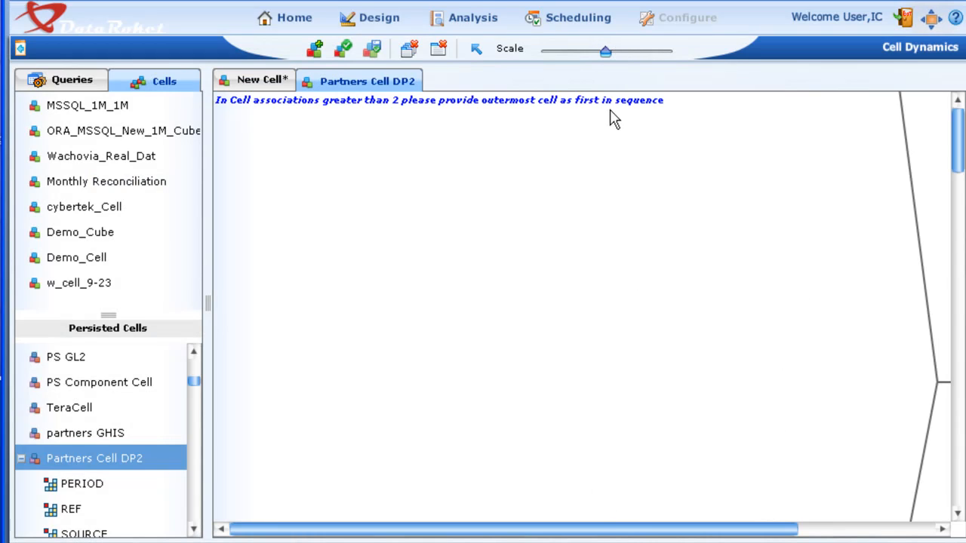
{"action": "left_click", "coordinate": [598, 52]}
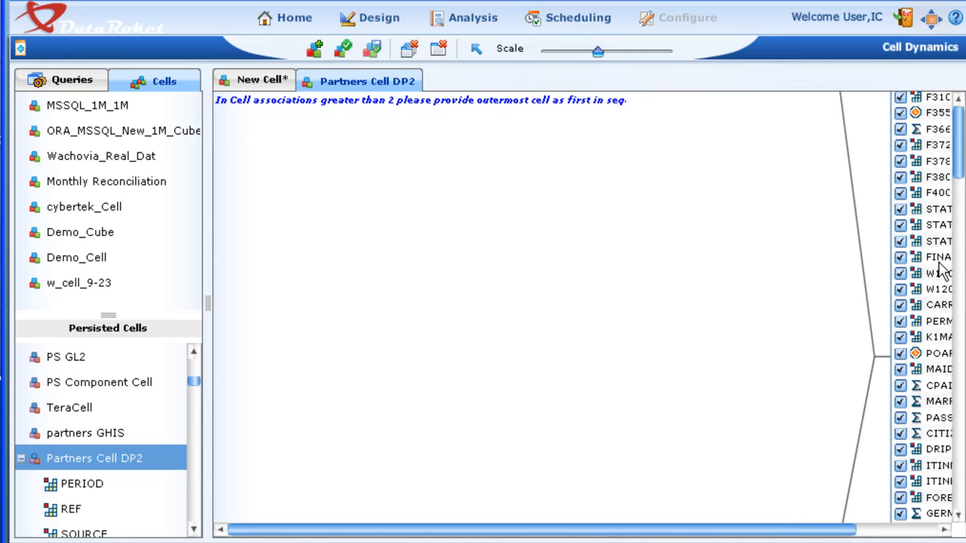
{"action": "left_click_drag", "start_coordinate": [768, 534], "coordinate": [858, 528]}
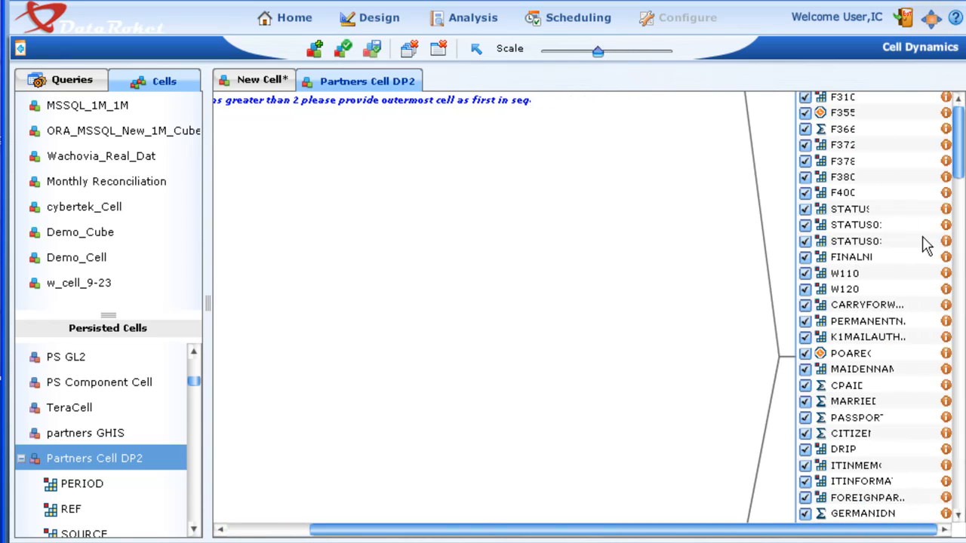
{"action": "left_click", "coordinate": [592, 54]}
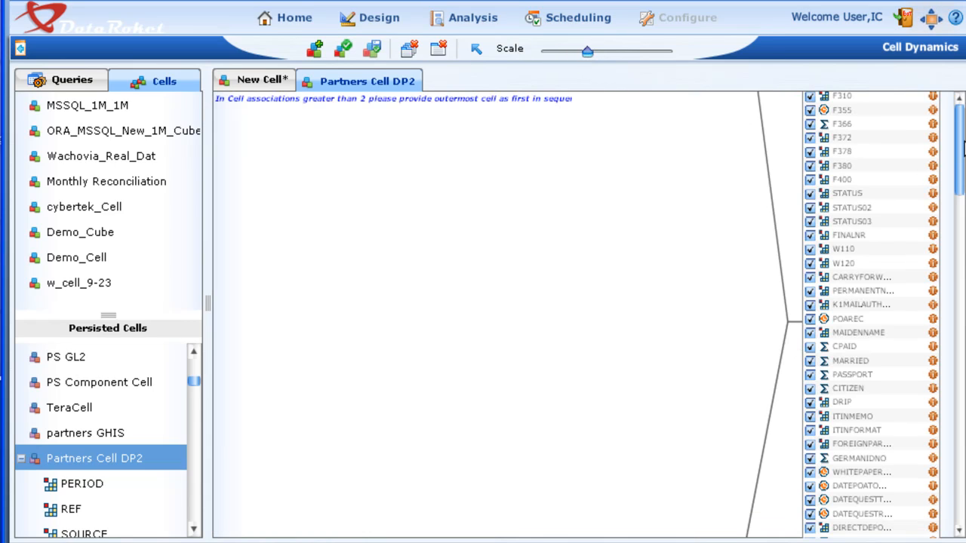
{"action": "left_click", "coordinate": [576, 53]}
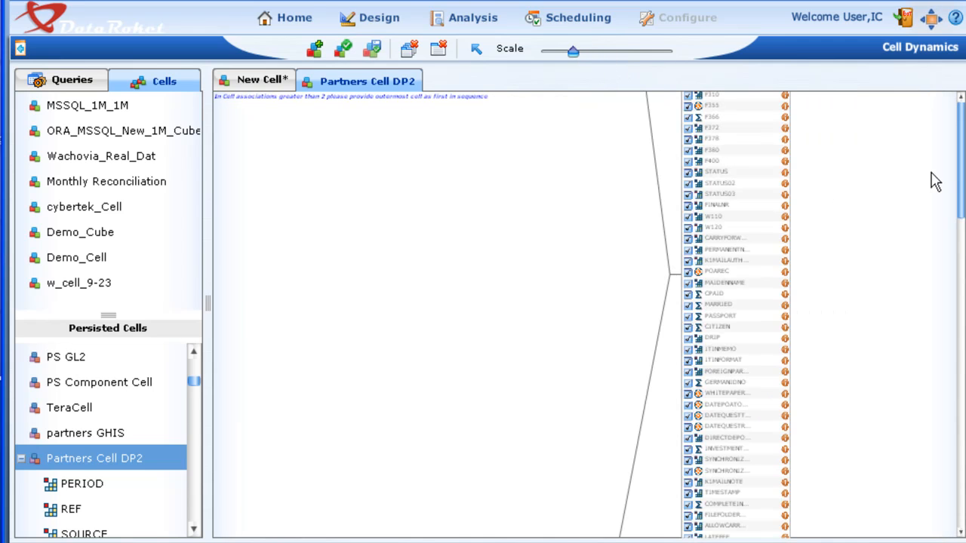
{"action": "left_click_drag", "start_coordinate": [962, 213], "coordinate": [943, 197]}
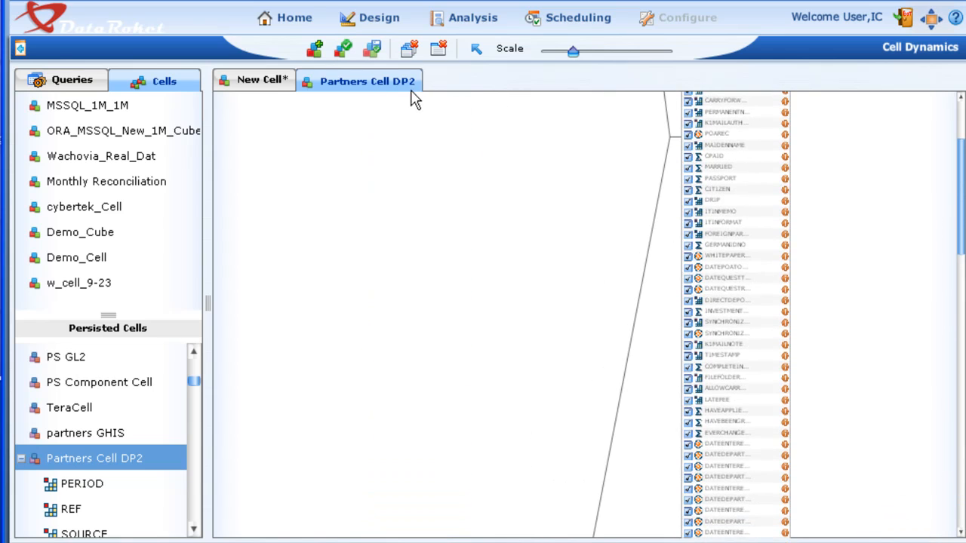
{"action": "left_click", "coordinate": [440, 48]}
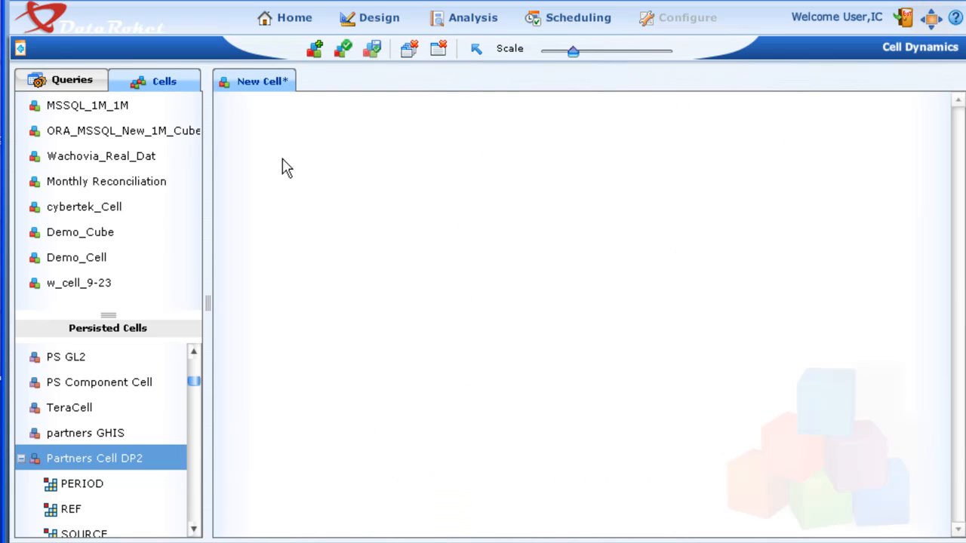
- Add Partners Cell DP2 to the new cell's canvas and position it near the upper edge
{"action": "left_click", "coordinate": [23, 462]}
{"action": "left_click", "coordinate": [24, 511]}
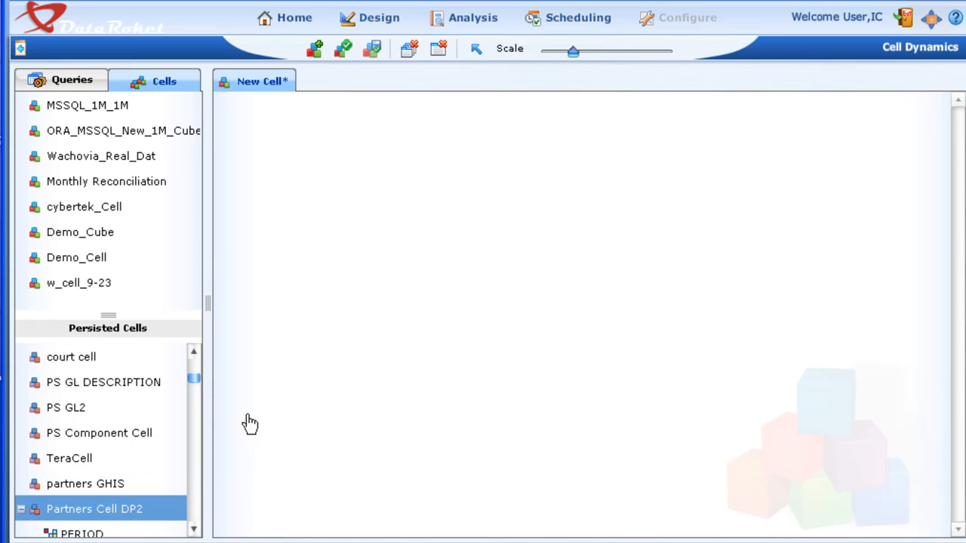
{"action": "left_click_drag", "start_coordinate": [88, 517], "coordinate": [446, 192]}
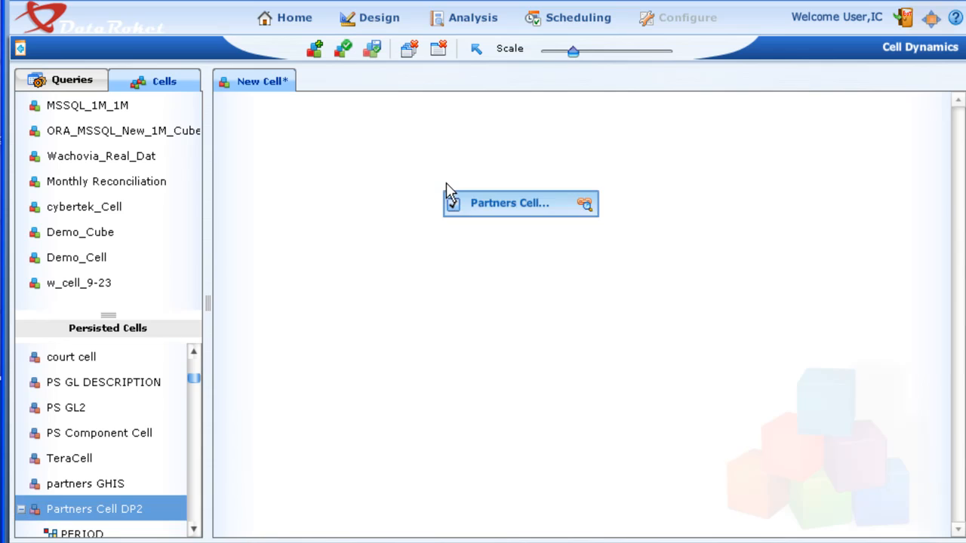
{"action": "left_click_drag", "start_coordinate": [492, 215], "coordinate": [454, 123]}
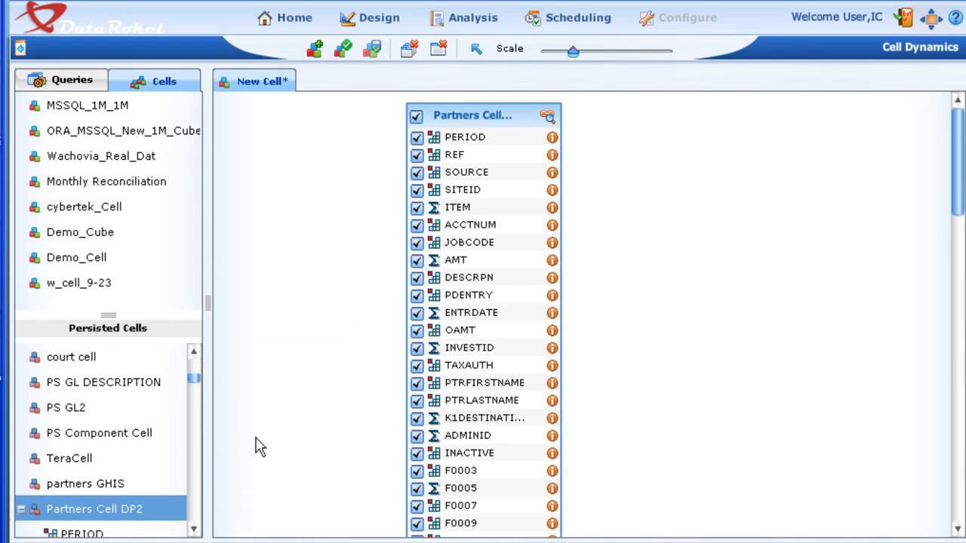
- Add the persisted NY Estimated Payments Cell to the new cell, placed beside Partners Cell DP2
{"action": "left_click_drag", "start_coordinate": [195, 385], "coordinate": [195, 365]}
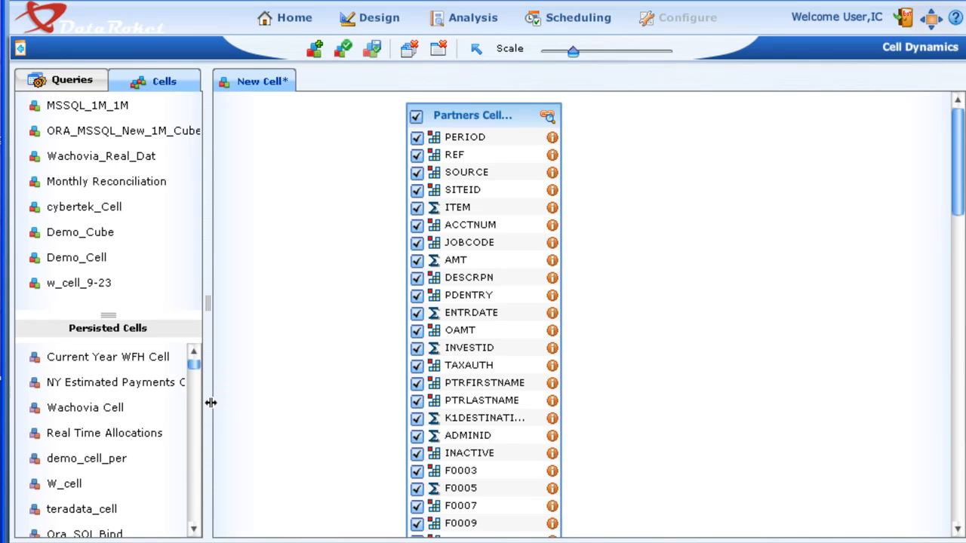
{"action": "left_click", "coordinate": [36, 388]}
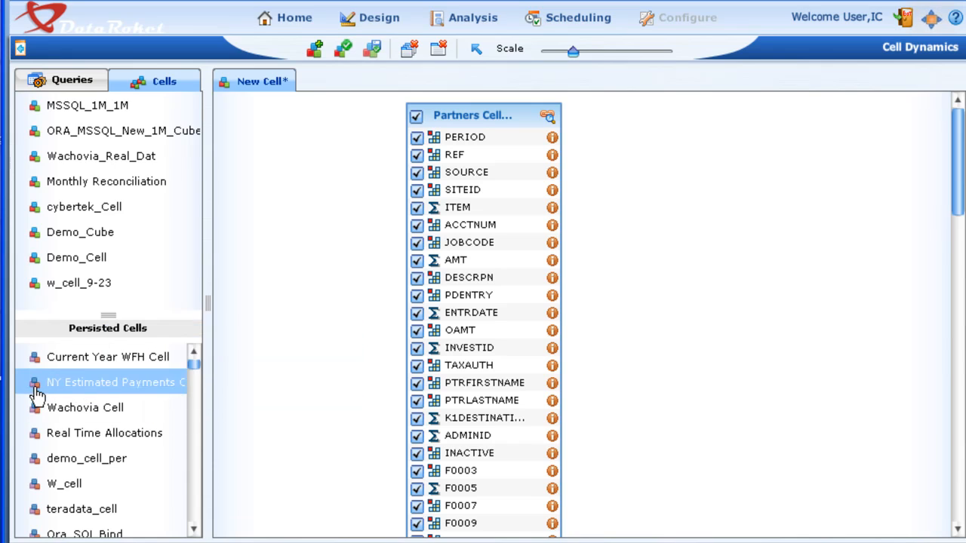
{"action": "double_click", "coordinate": [35, 387]}
{"action": "left_click_drag", "start_coordinate": [43, 393], "coordinate": [647, 166]}
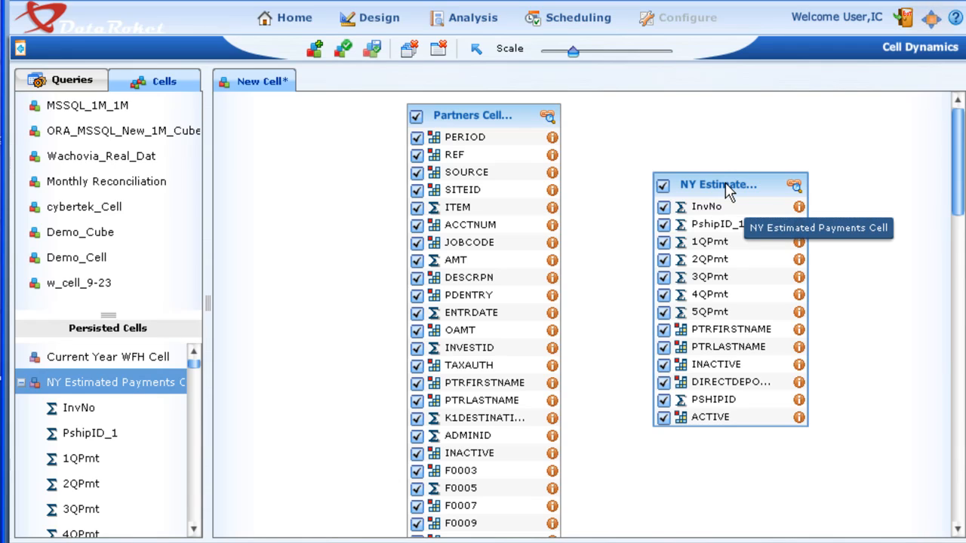
{"action": "left_click_drag", "start_coordinate": [726, 191], "coordinate": [731, 145]}
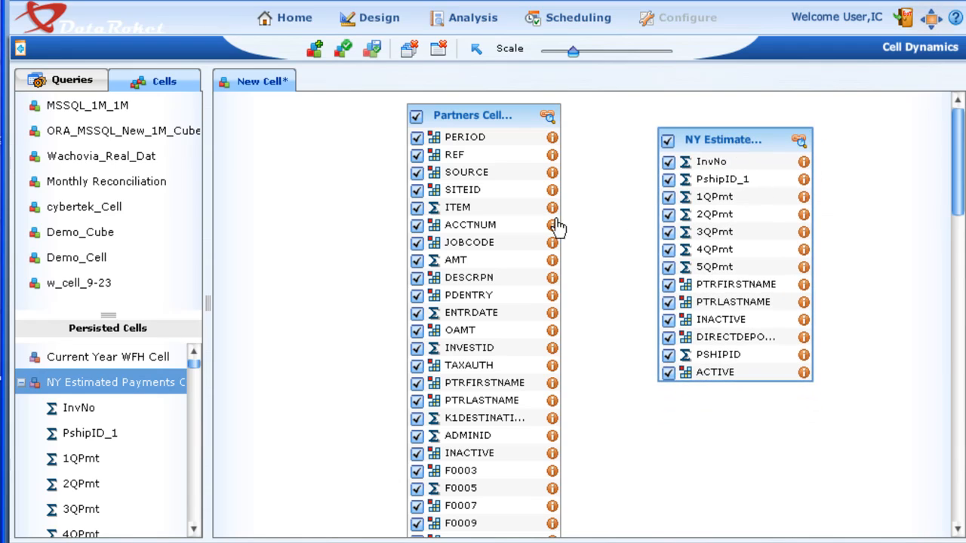
- Deselect all fields of Partners Cell DP2 in the new cell and include only the consecutive fields from PERIOD through PDENTRY
{"action": "mouse_move", "coordinate": [99, 399]}
{"action": "left_click", "coordinate": [416, 115]}
{"action": "left_click", "coordinate": [415, 117]}
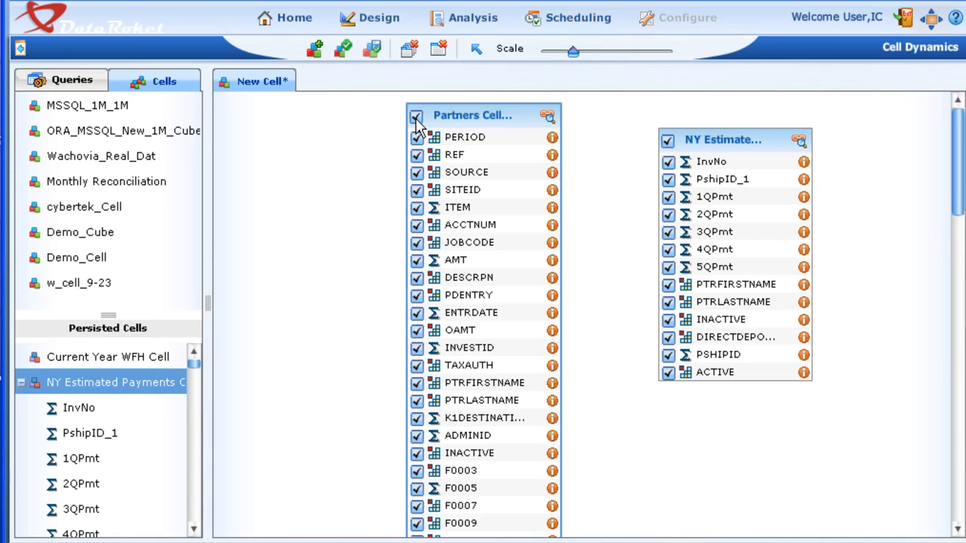
{"action": "left_click", "coordinate": [416, 117]}
{"action": "left_click", "coordinate": [417, 137]}
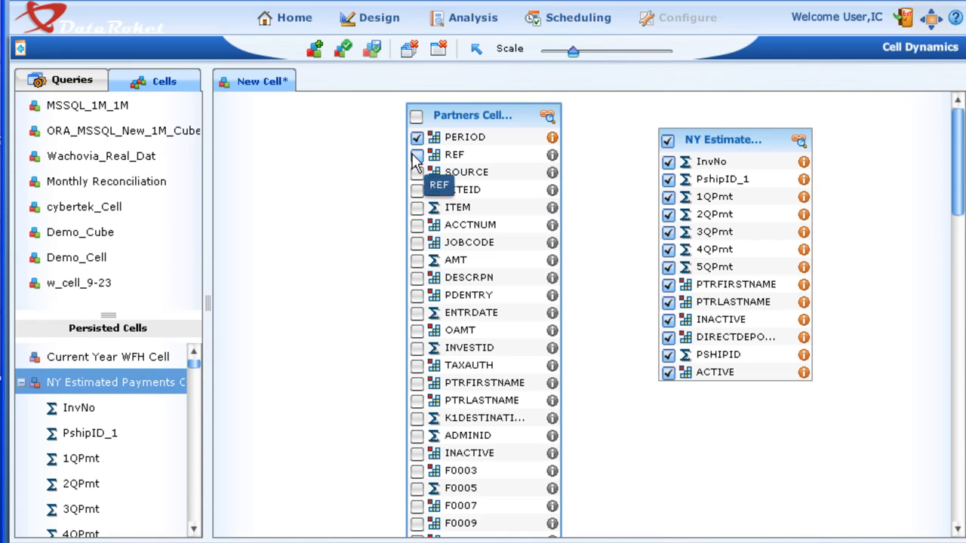
{"action": "left_click", "coordinate": [417, 155]}
{"action": "left_click", "coordinate": [416, 190]}
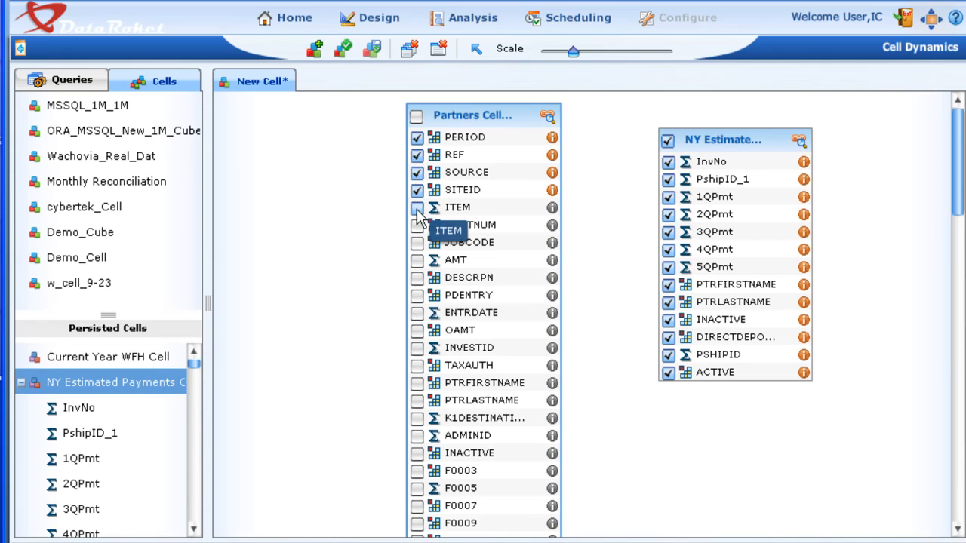
{"action": "left_click", "coordinate": [417, 207]}
{"action": "left_click", "coordinate": [417, 224]}
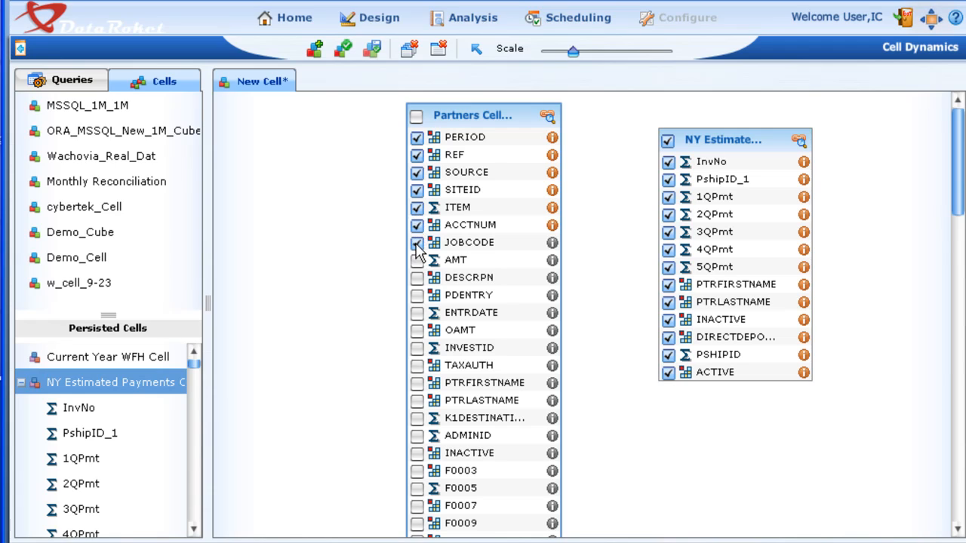
{"action": "left_click", "coordinate": [416, 260]}
{"action": "left_click", "coordinate": [417, 277]}
{"action": "left_click", "coordinate": [417, 295]}
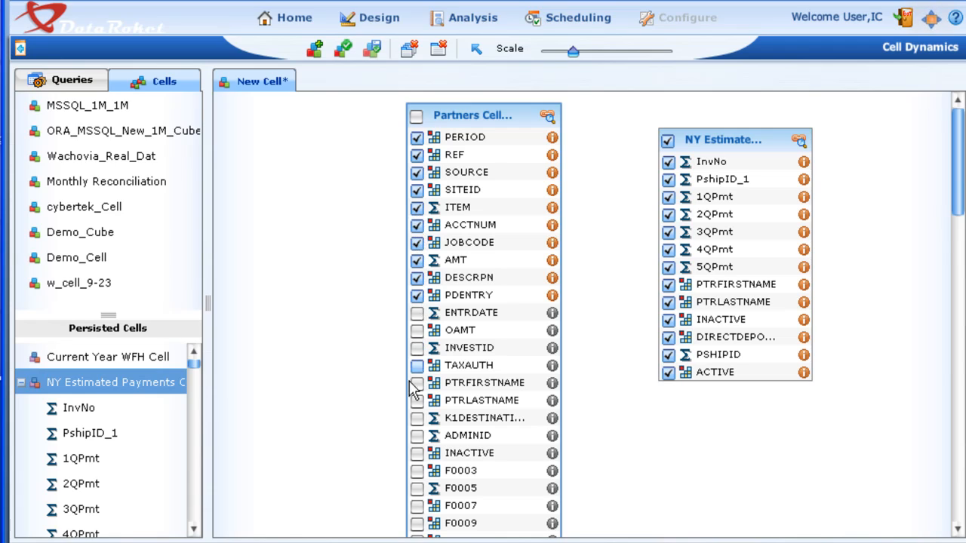
- Also include the K1DESTINATI..., ADMINID, INACTIVE and COMPLETEIN... fields and the second and third DATEDEPART... fields of Partners Cell DP2
{"action": "left_click", "coordinate": [417, 418]}
{"action": "left_click", "coordinate": [416, 453]}
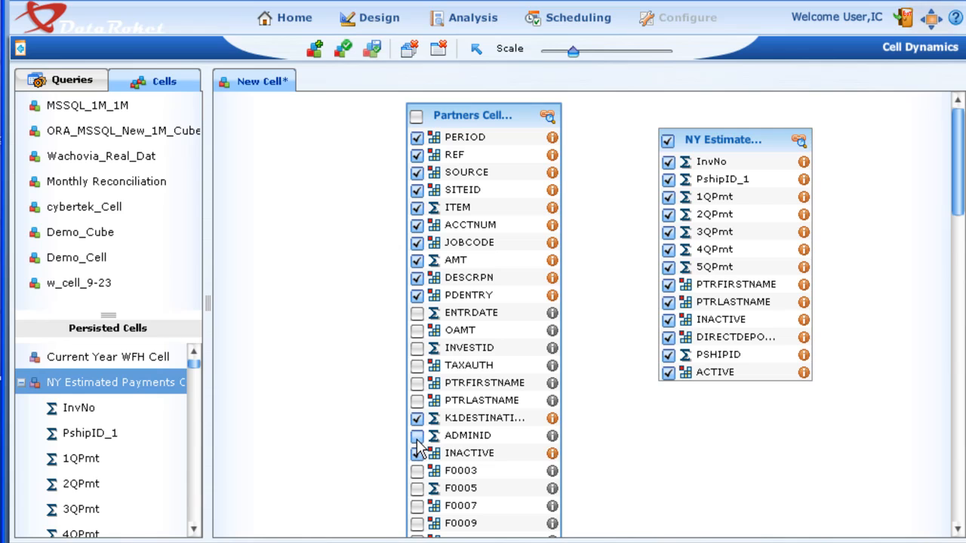
{"action": "left_click", "coordinate": [418, 437]}
{"action": "scroll", "coordinate": [572, 390], "scroll_direction": "down", "scroll_amount": 4}
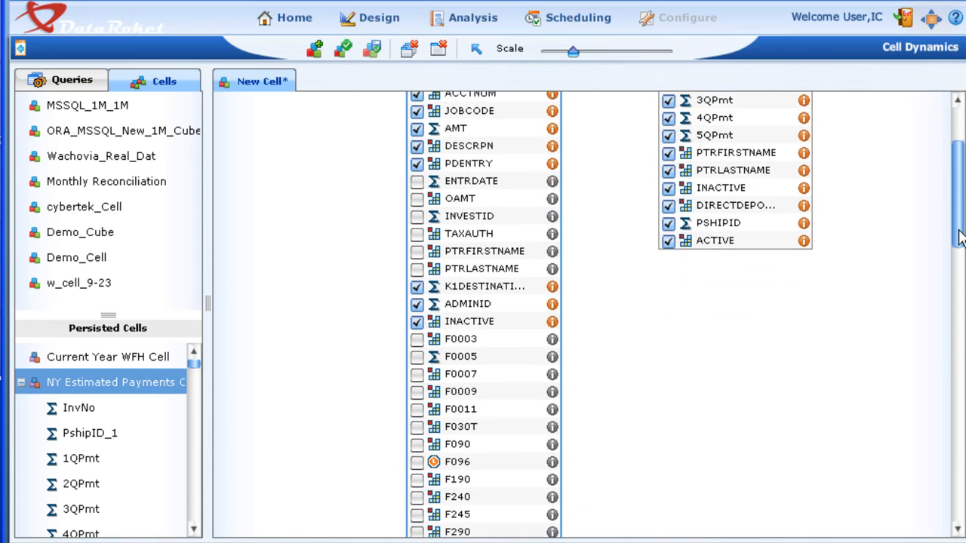
{"action": "left_click_drag", "start_coordinate": [959, 237], "coordinate": [955, 532]}
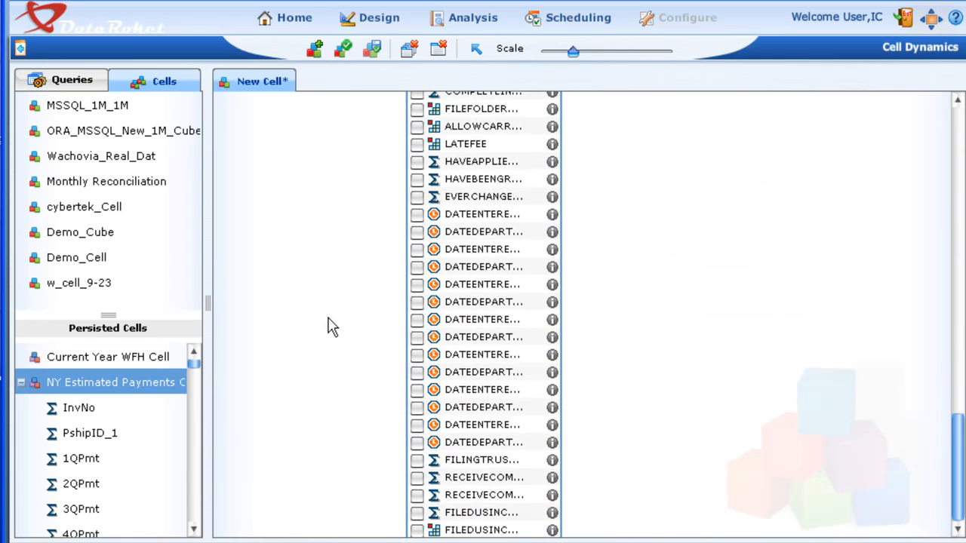
{"action": "left_click", "coordinate": [416, 301]}
{"action": "left_click", "coordinate": [416, 266]}
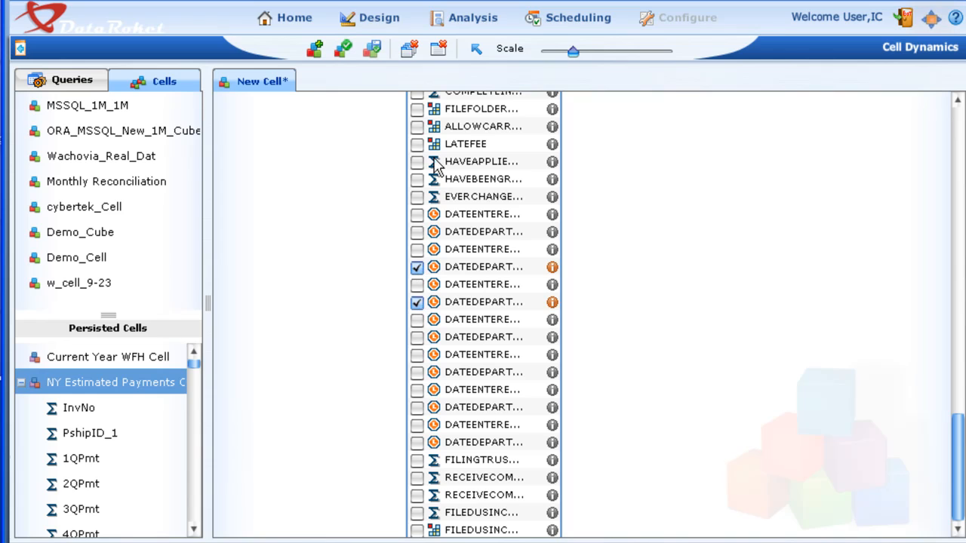
{"action": "left_click", "coordinate": [417, 93]}
- Join the InvNo field of the NY Estimated Payments Cell to INVESTID in Partners Cell DP2 and view the available join types
{"action": "left_click_drag", "start_coordinate": [958, 479], "coordinate": [957, 119]}
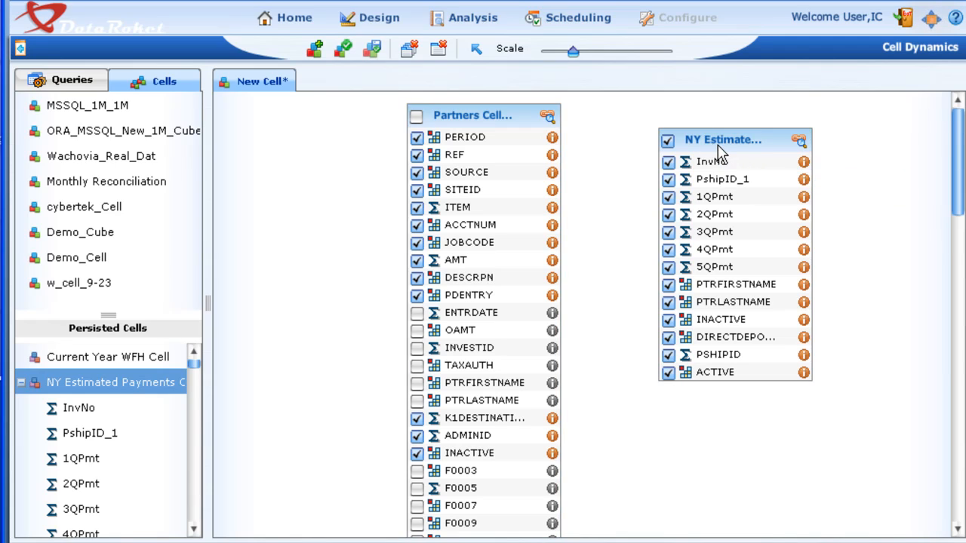
{"action": "left_click", "coordinate": [476, 53]}
{"action": "left_click", "coordinate": [668, 163]}
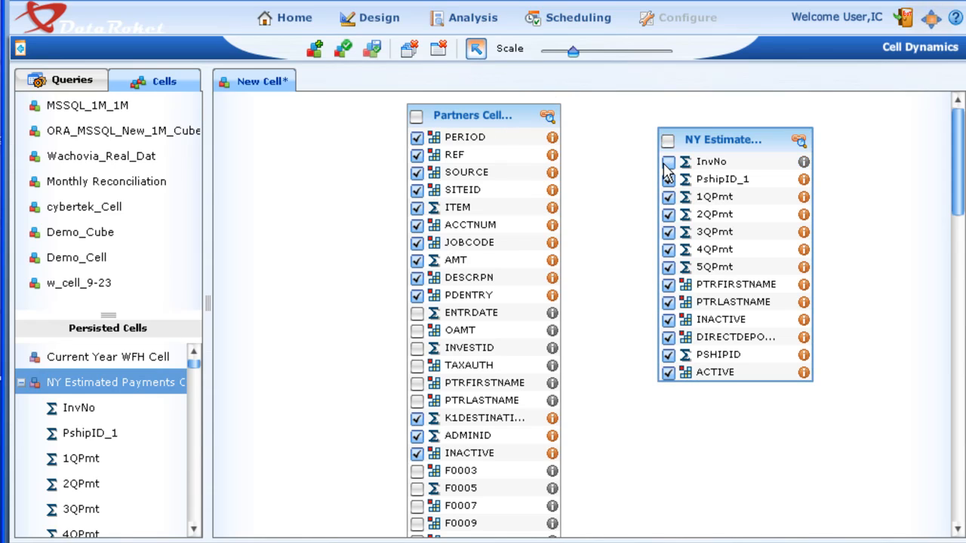
{"action": "left_click", "coordinate": [668, 163]}
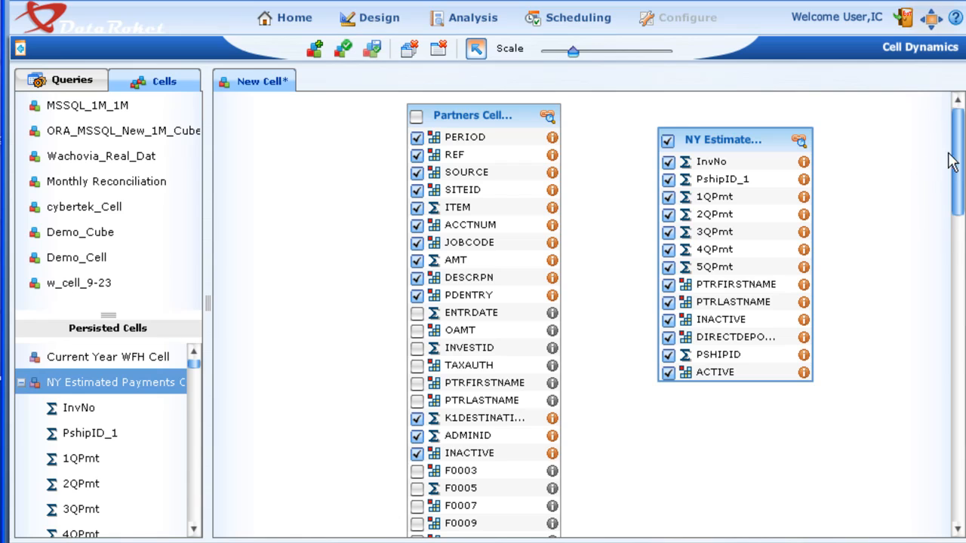
{"action": "mouse_move", "coordinate": [961, 160]}
{"action": "left_mouse_down"}
{"action": "mouse_move", "coordinate": [959, 466]}
{"action": "mouse_move", "coordinate": [958, 177]}
{"action": "left_mouse_up"}
{"action": "left_click", "coordinate": [416, 218]}
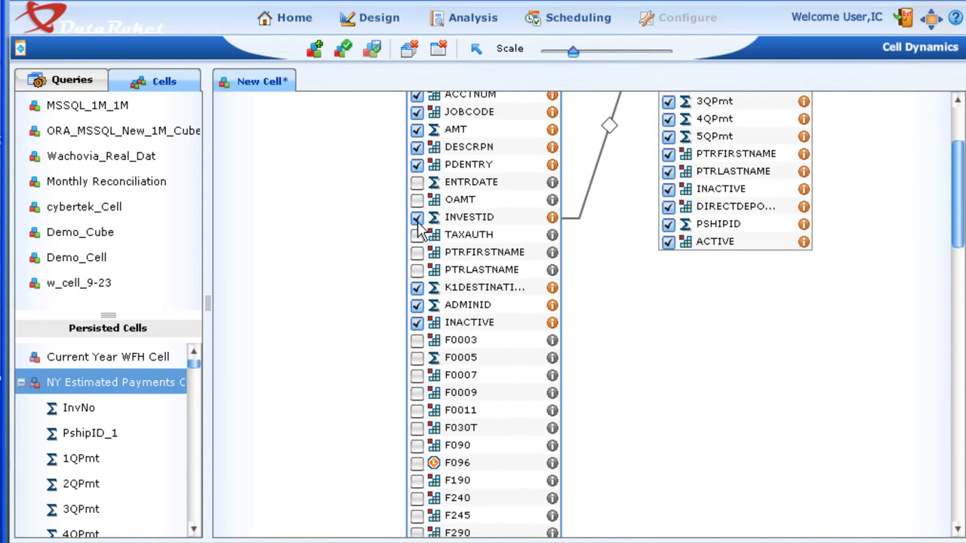
{"action": "left_click_drag", "start_coordinate": [963, 219], "coordinate": [956, 181]}
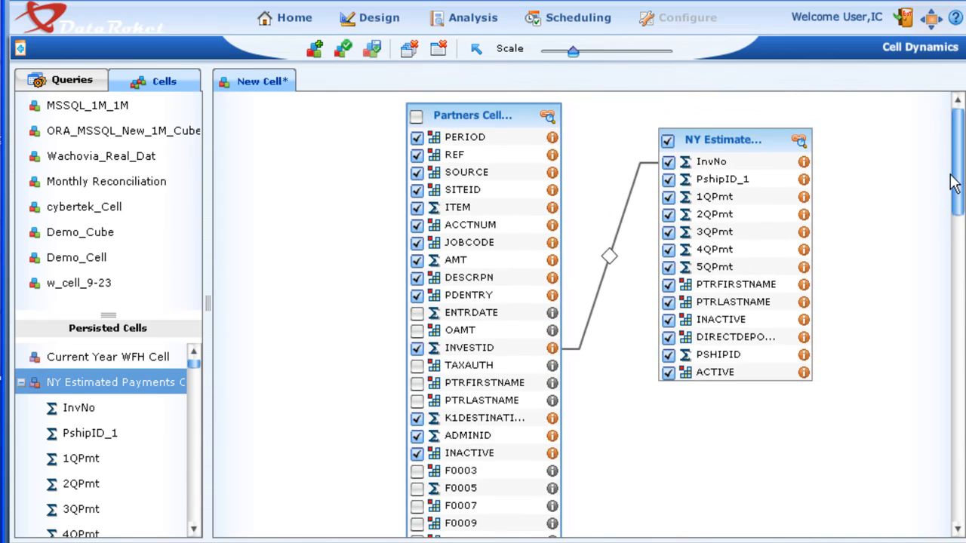
{"action": "left_click", "coordinate": [626, 206]}
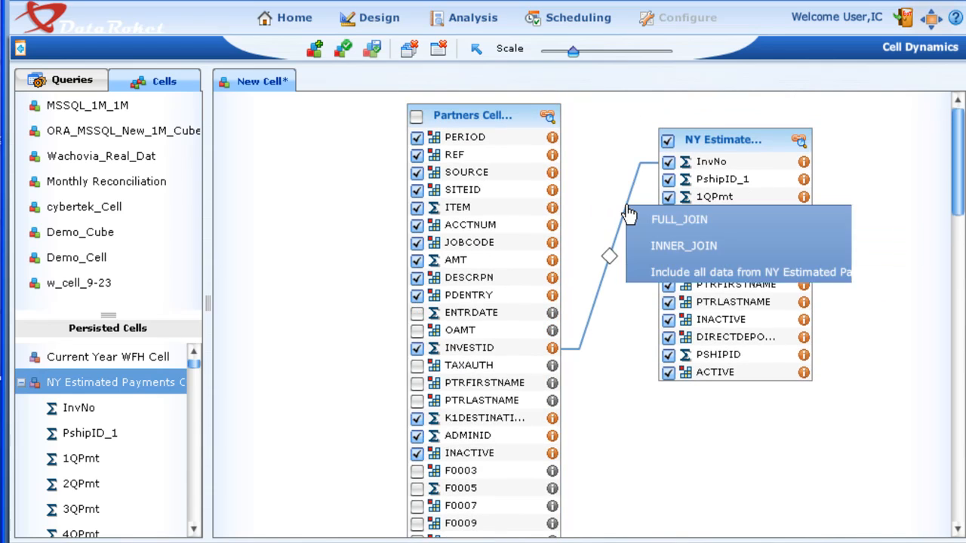
{"action": "left_click", "coordinate": [956, 189]}
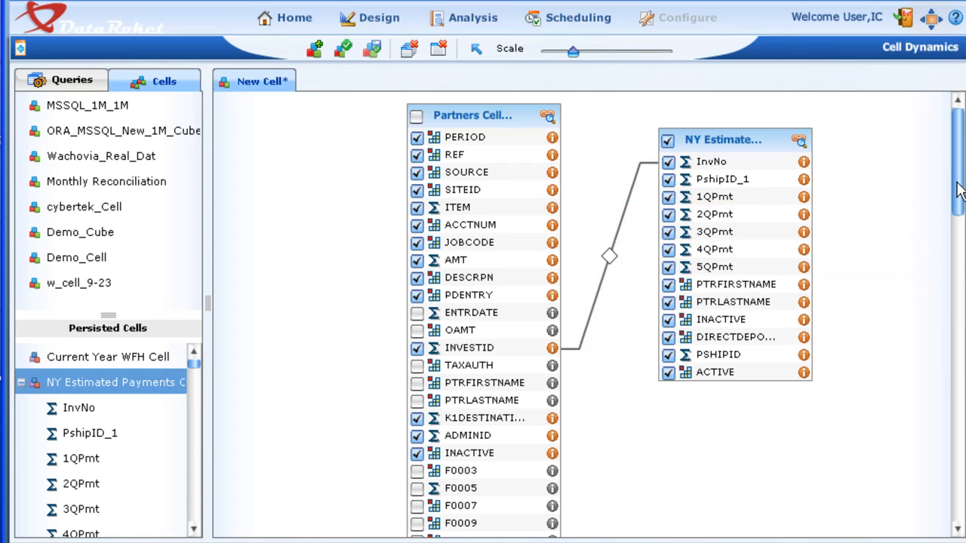
- Save the new cell as Partners 4DP with build type Persisted, storage type Custom Data, density 30000 and Private access, and close it
{"action": "left_click", "coordinate": [373, 51]}
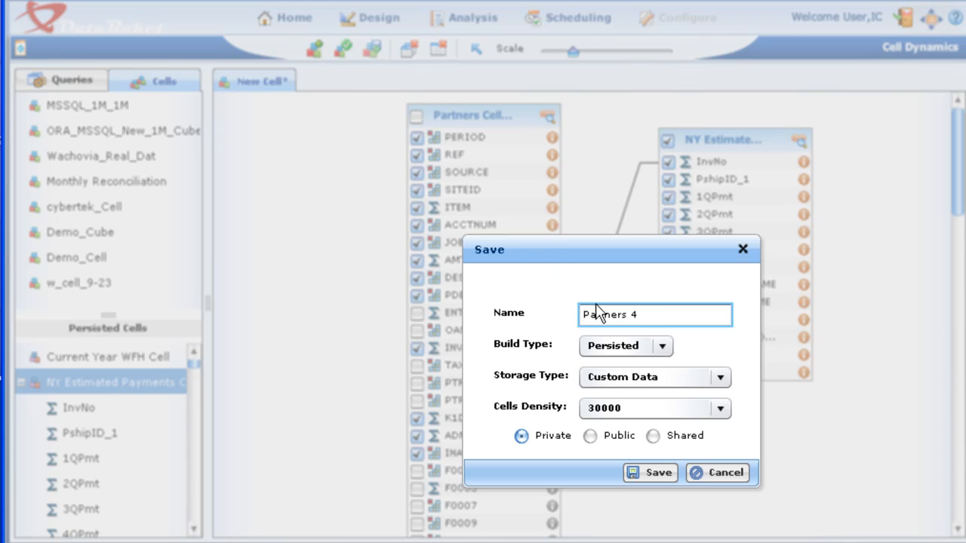
{"action": "left_click", "coordinate": [642, 474]}
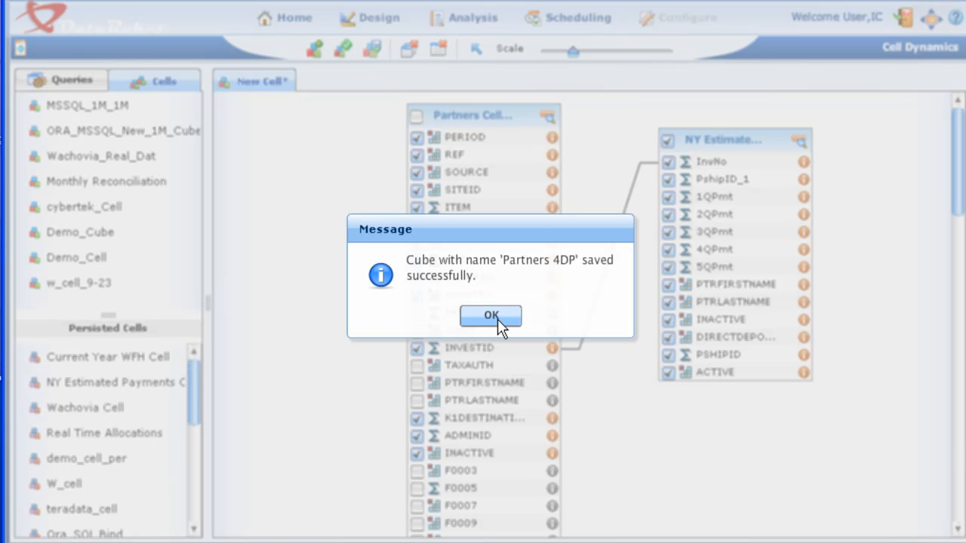
{"action": "left_click", "coordinate": [498, 323]}
{"action": "left_click", "coordinate": [436, 51]}
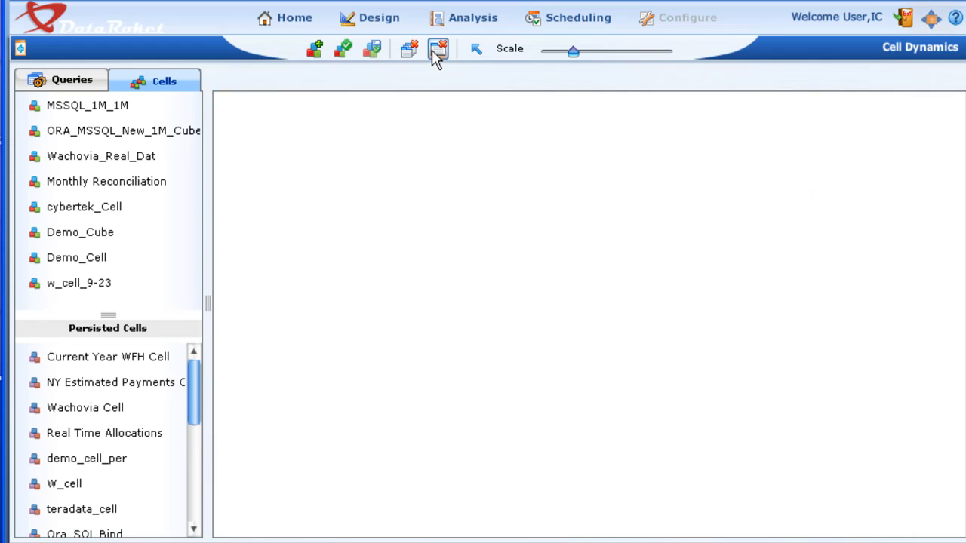
- Generate the persisted Partners 4DP cell and acknowledge its submission
{"action": "left_click_drag", "start_coordinate": [195, 398], "coordinate": [200, 524]}
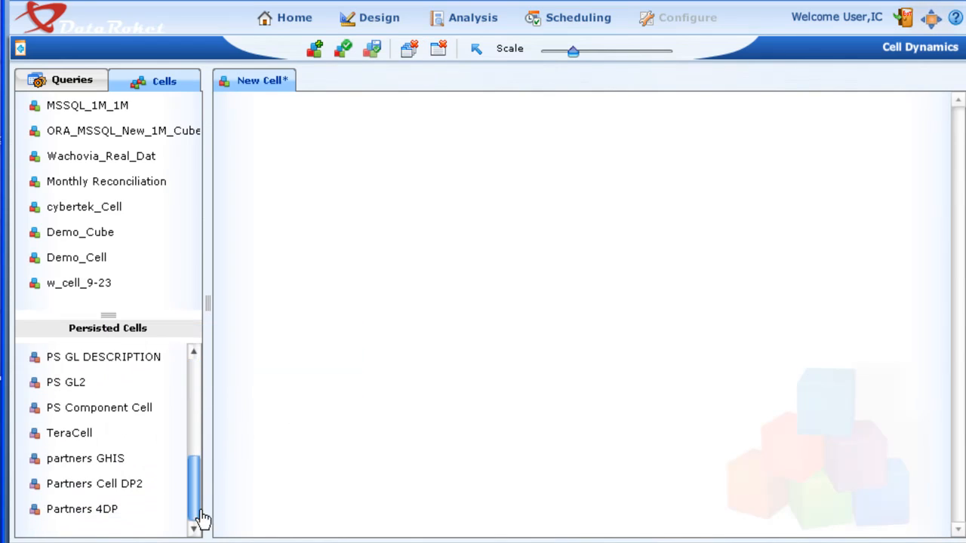
{"action": "left_click", "coordinate": [35, 518]}
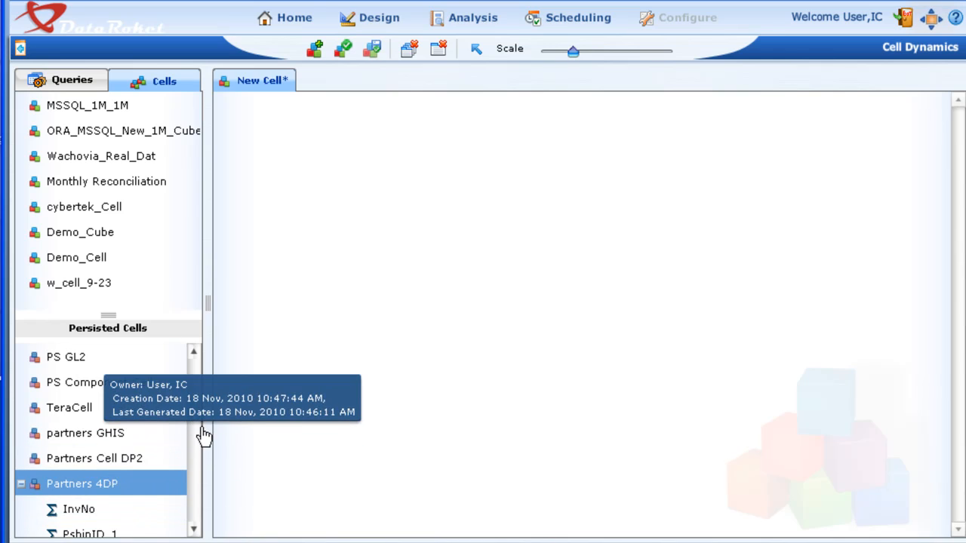
{"action": "mouse_move", "coordinate": [192, 418]}
{"action": "left_mouse_down"}
{"action": "mouse_move", "coordinate": [192, 512]}
{"action": "mouse_move", "coordinate": [189, 412]}
{"action": "mouse_move", "coordinate": [189, 429]}
{"action": "left_mouse_up"}
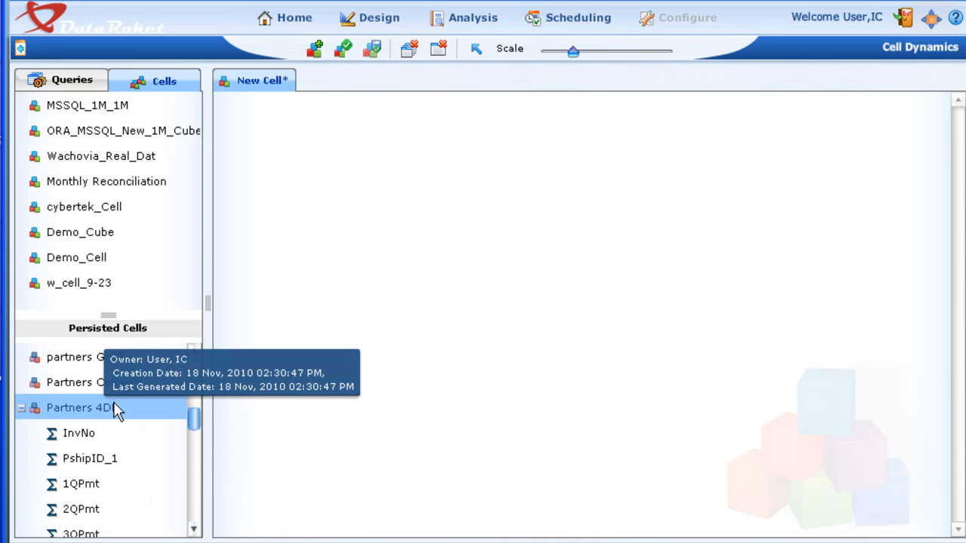
{"action": "right_click", "coordinate": [101, 420]}
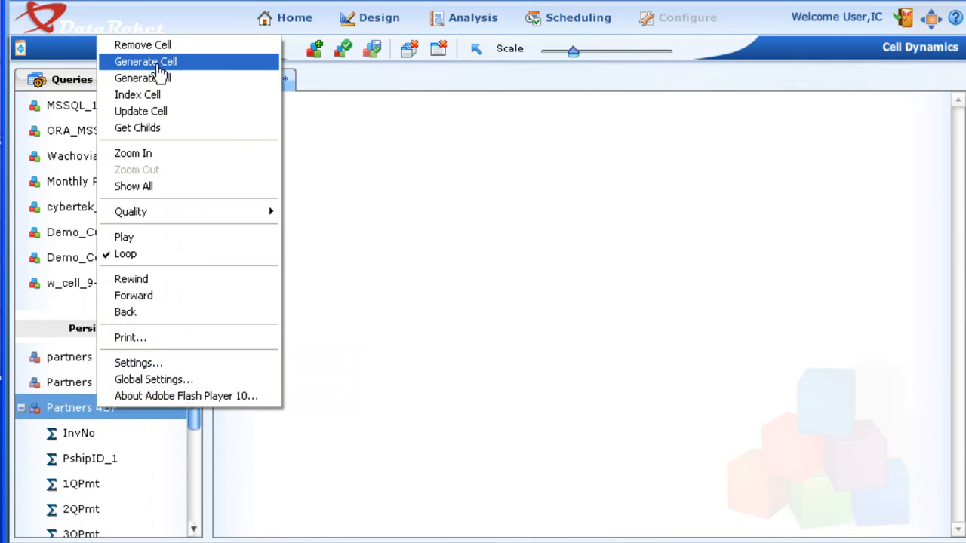
{"action": "left_click", "coordinate": [155, 61]}
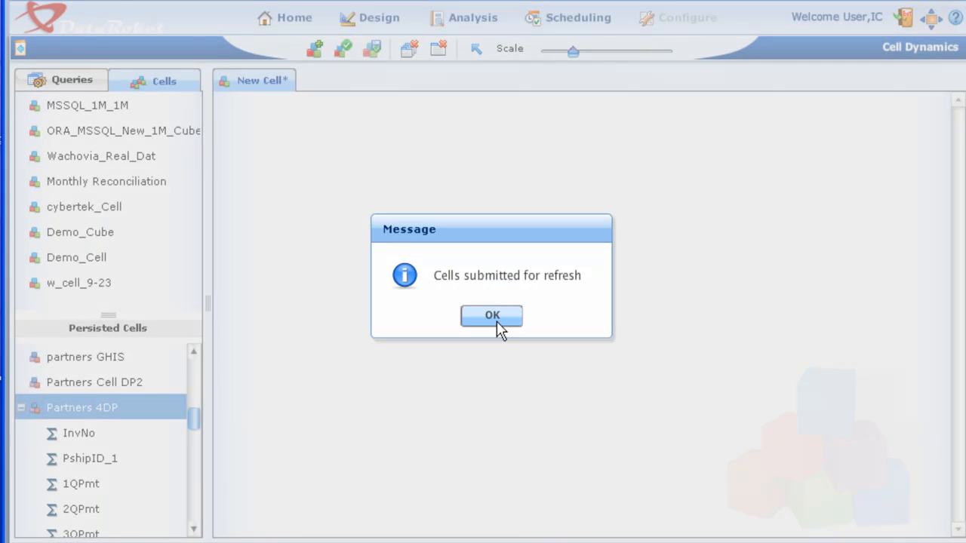
{"action": "left_click", "coordinate": [493, 316]}
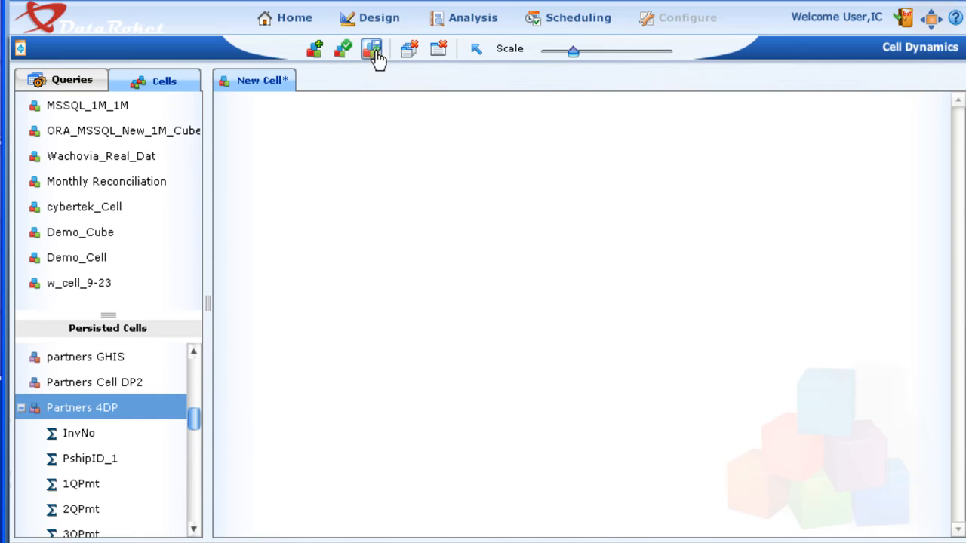
- Create a custom report in Report Builder and expand Partners 4DP to list its fields
{"action": "left_click", "coordinate": [471, 19]}
{"action": "left_click", "coordinate": [473, 47]}
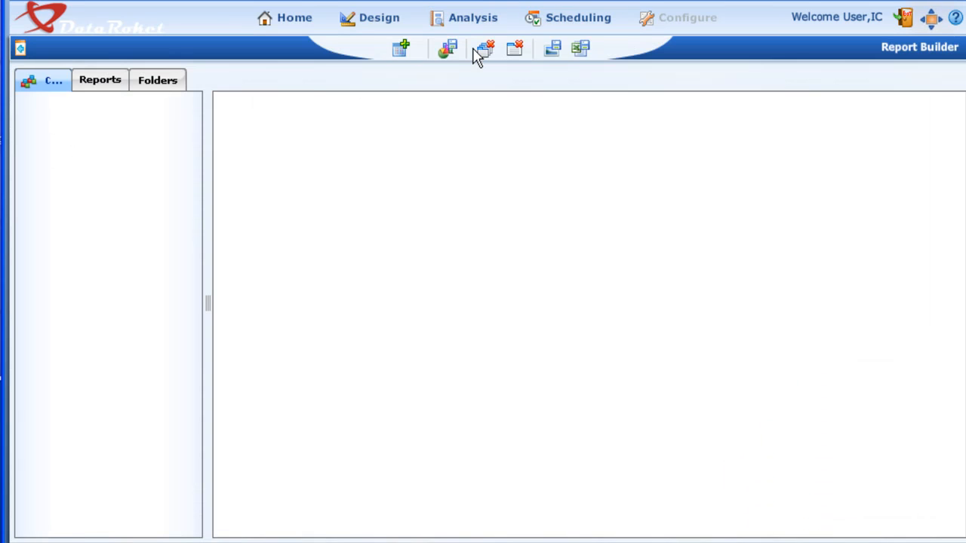
{"action": "left_click", "coordinate": [400, 49]}
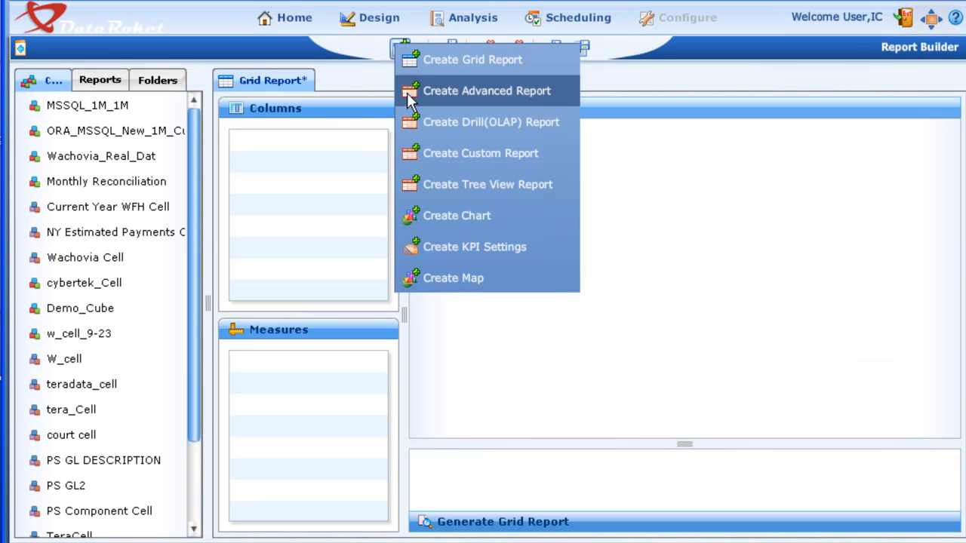
{"action": "left_click", "coordinate": [434, 154]}
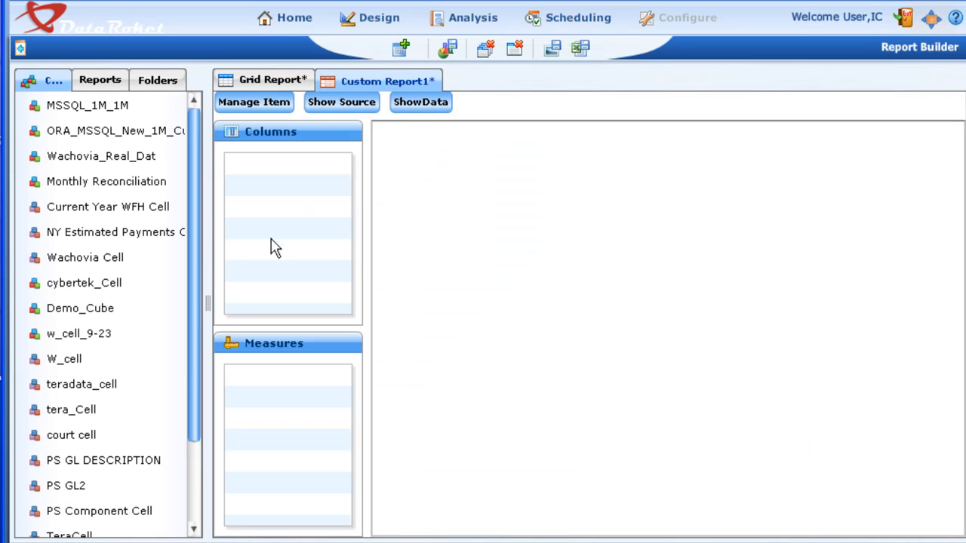
{"action": "left_click_drag", "start_coordinate": [195, 261], "coordinate": [220, 365]}
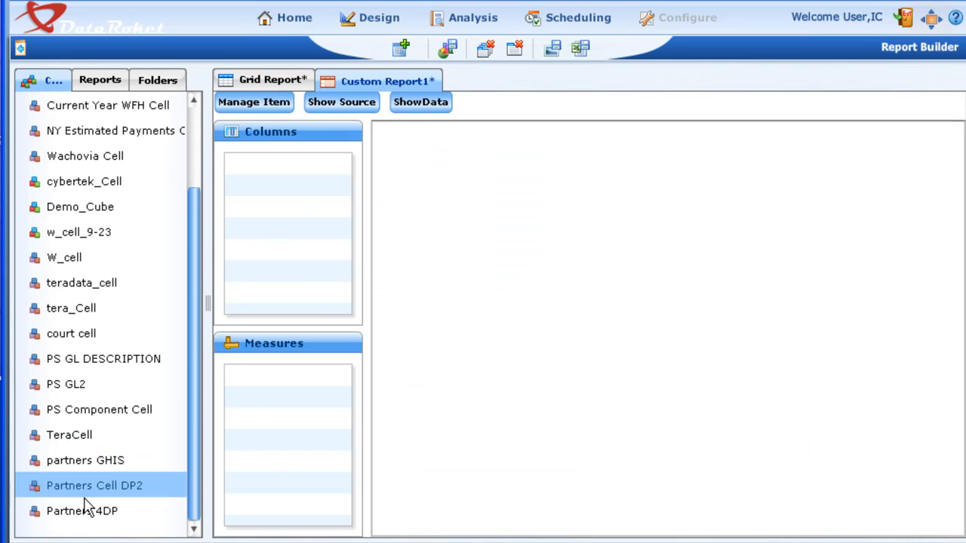
{"action": "left_click", "coordinate": [36, 515]}
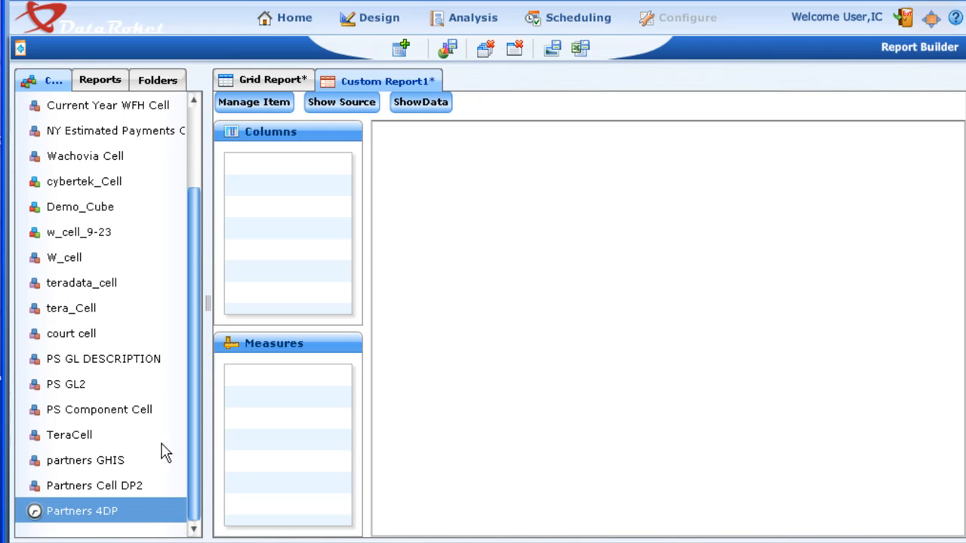
{"action": "scroll", "coordinate": [181, 333], "scroll_direction": "down", "scroll_amount": 5}
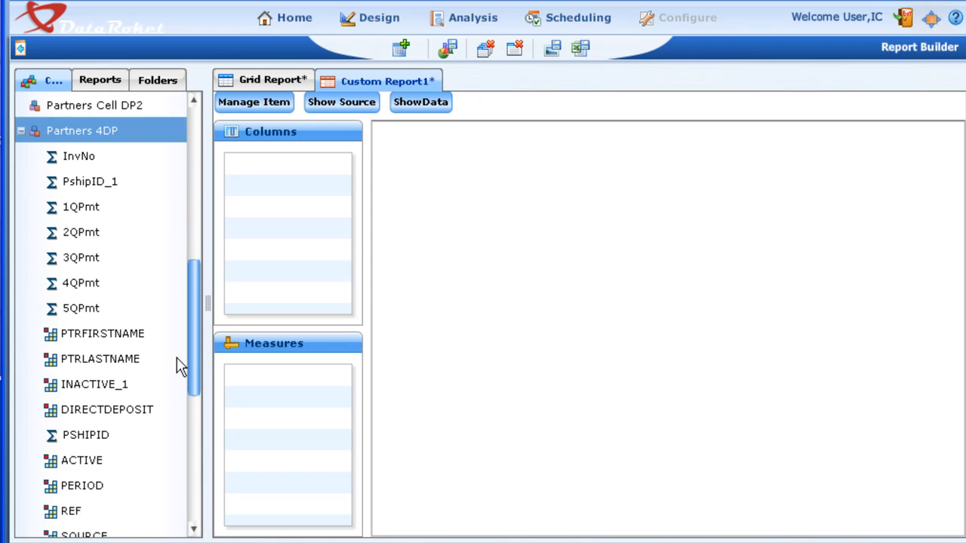
- Add InvNo, PshipID_1, PTRFIRSTNAME, PTRLASTNAME, PSHIPID, ACTIVE and PERIOD from Partners 4DP as report columns and show the data
{"action": "scroll", "coordinate": [179, 362], "scroll_direction": "up", "scroll_amount": 1}
{"action": "left_click_drag", "start_coordinate": [80, 234], "coordinate": [269, 238]}
{"action": "left_click_drag", "start_coordinate": [89, 258], "coordinate": [255, 241]}
{"action": "scroll", "coordinate": [191, 354], "scroll_direction": "down", "scroll_amount": 5}
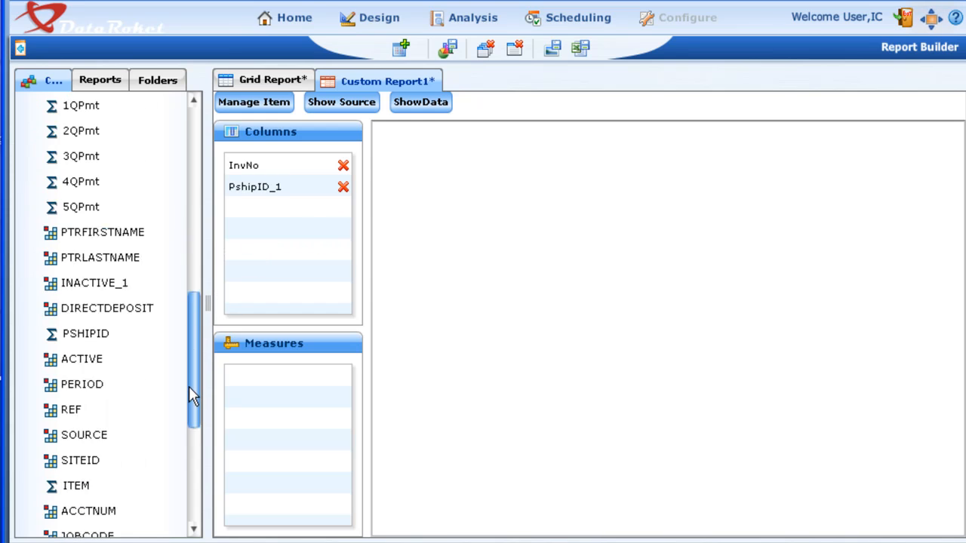
{"action": "left_click_drag", "start_coordinate": [102, 207], "coordinate": [249, 242]}
{"action": "left_click_drag", "start_coordinate": [98, 234], "coordinate": [270, 257]}
{"action": "left_click_drag", "start_coordinate": [86, 309], "coordinate": [296, 299]}
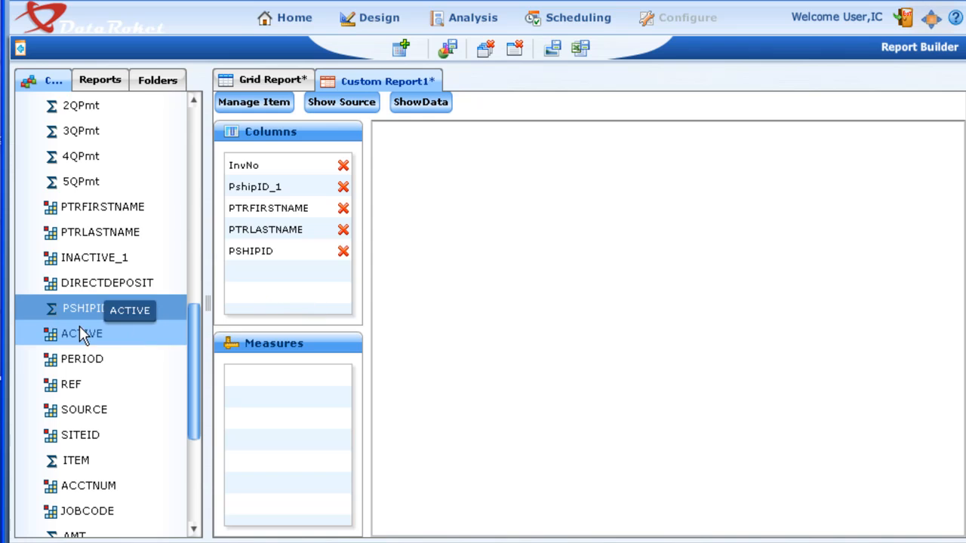
{"action": "left_click_drag", "start_coordinate": [82, 333], "coordinate": [270, 293]}
{"action": "left_click_drag", "start_coordinate": [65, 359], "coordinate": [273, 297]}
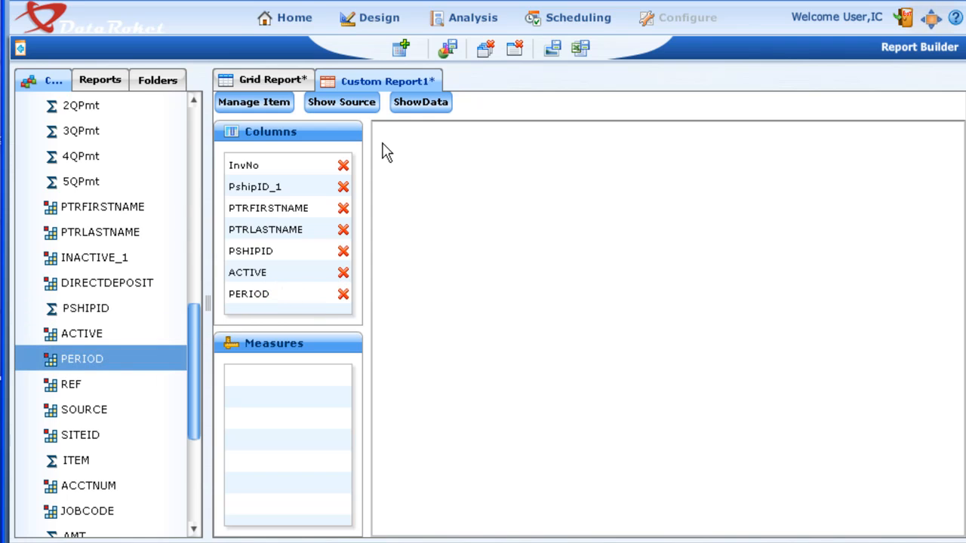
{"action": "left_click", "coordinate": [408, 105]}
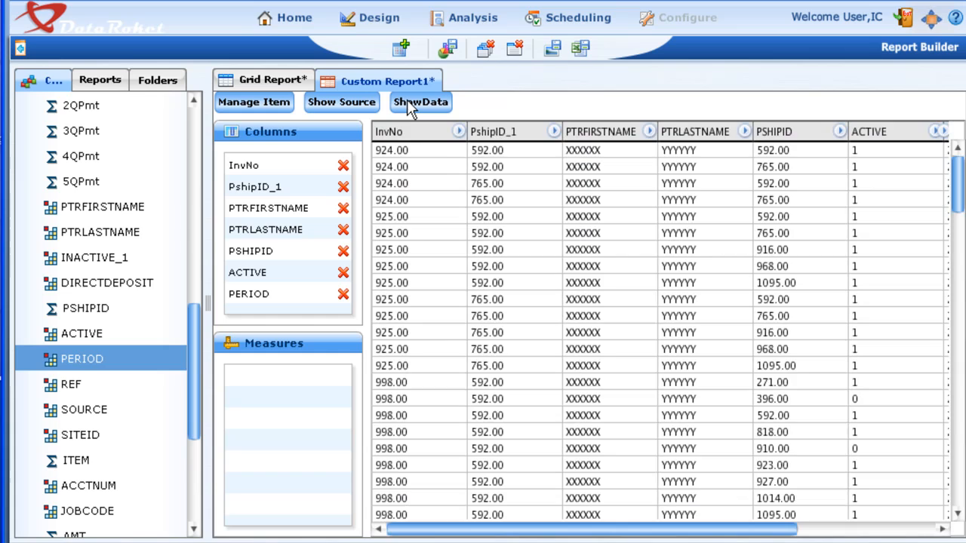
- Also add SITEID, ACCTNUM and JOBCODE to the custom report's columns and reload the data
{"action": "left_click_drag", "start_coordinate": [80, 434], "coordinate": [281, 291]}
{"action": "left_click_drag", "start_coordinate": [92, 486], "coordinate": [280, 284]}
{"action": "left_click_drag", "start_coordinate": [89, 511], "coordinate": [311, 299]}
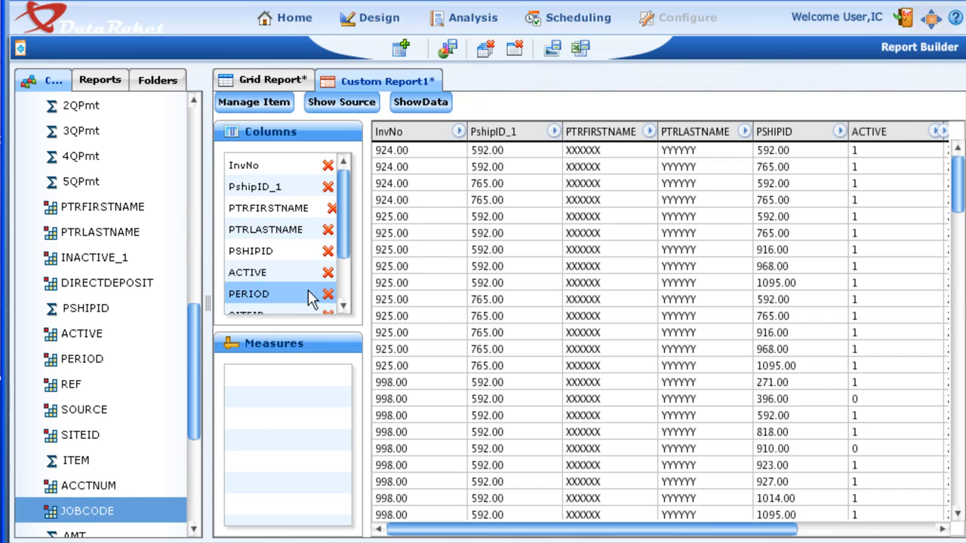
{"action": "left_click", "coordinate": [425, 106]}
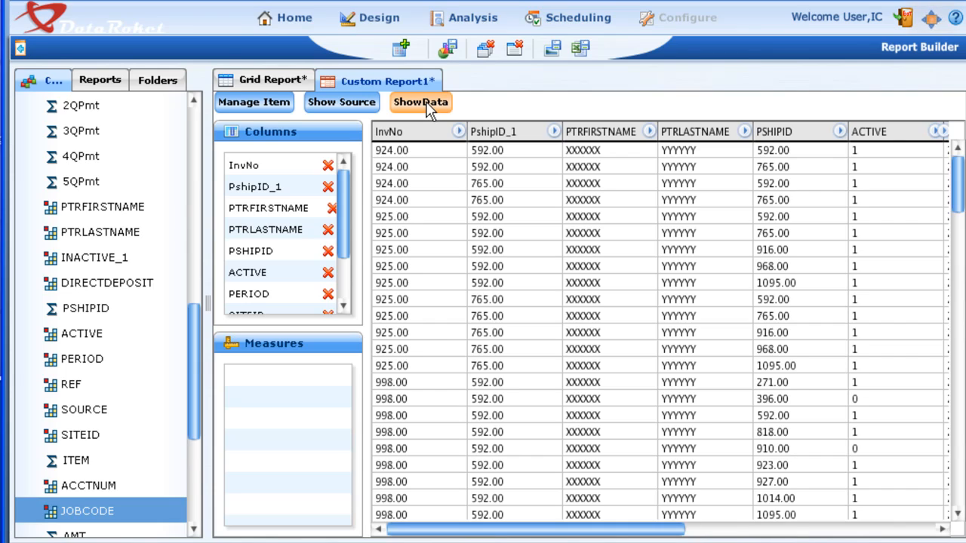
- Close the custom report, return to Cell Dynamics and expand the persisted Partners 4DP cell
{"action": "left_click", "coordinate": [515, 49]}
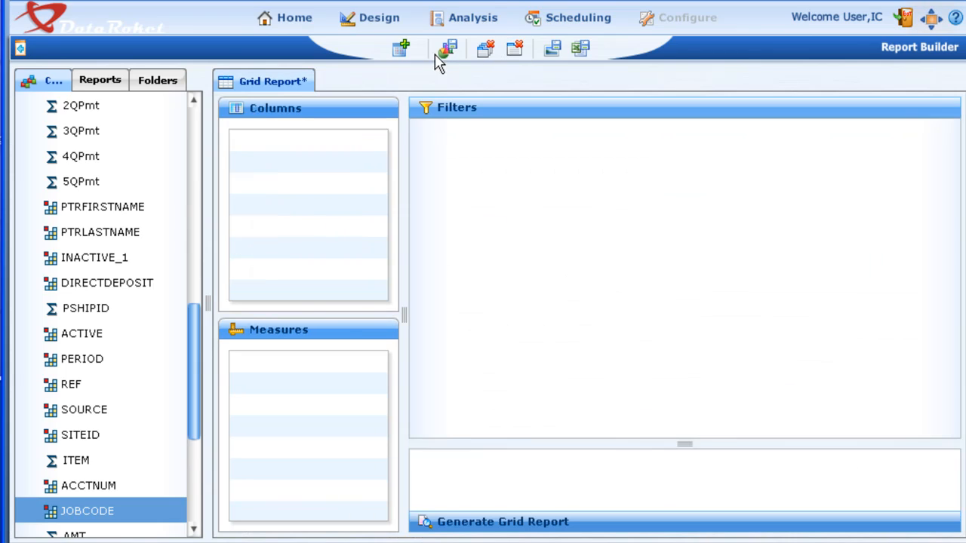
{"action": "left_click", "coordinate": [388, 20]}
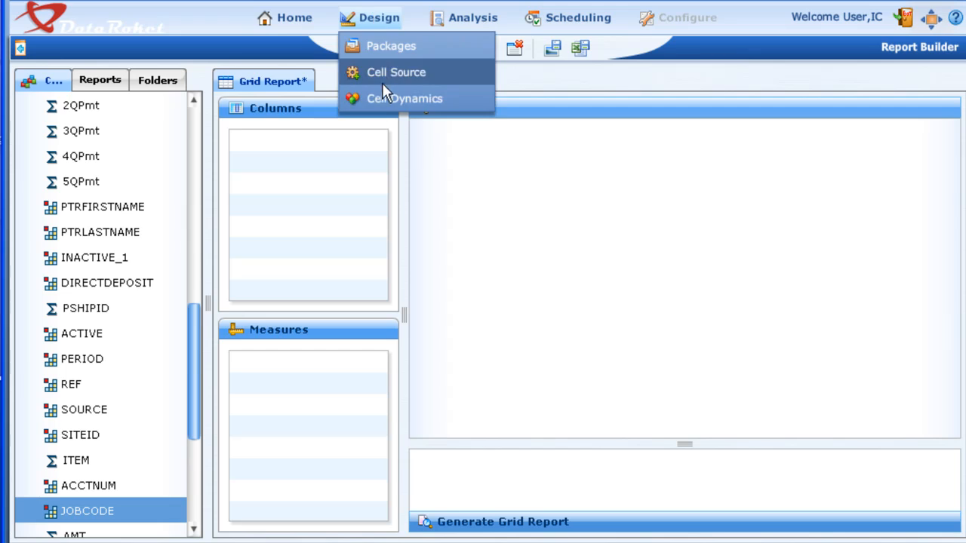
{"action": "left_click", "coordinate": [387, 99]}
{"action": "left_click", "coordinate": [205, 80]}
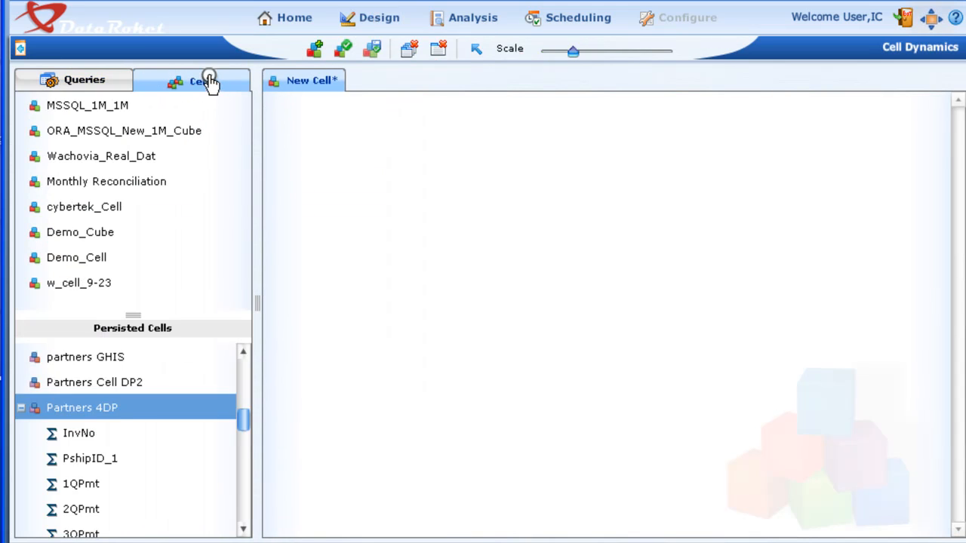
{"action": "left_click", "coordinate": [179, 409]}
{"action": "left_click_drag", "start_coordinate": [244, 415], "coordinate": [236, 530]}
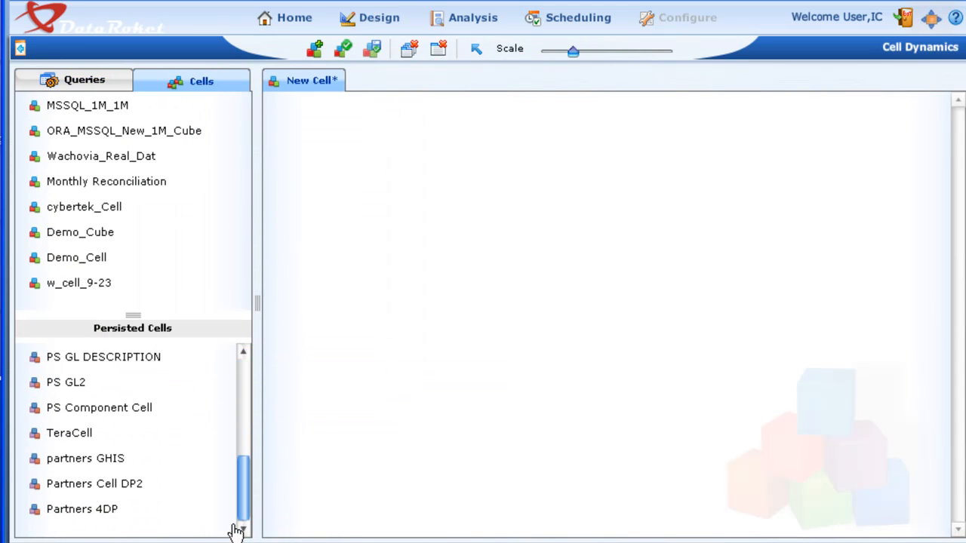
{"action": "double_click", "coordinate": [35, 511]}
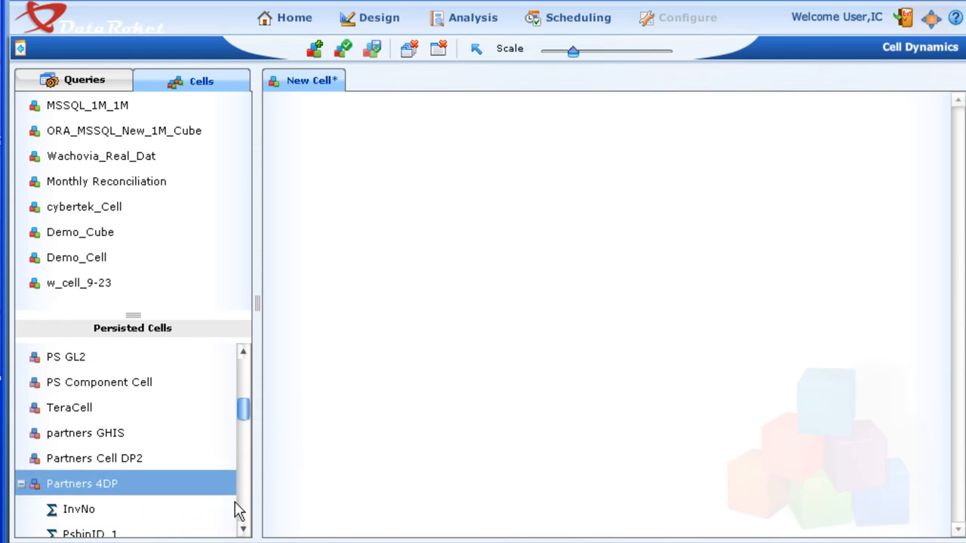
{"action": "mouse_move", "coordinate": [246, 420]}
{"action": "left_mouse_down"}
{"action": "mouse_move", "coordinate": [244, 506]}
{"action": "mouse_move", "coordinate": [254, 424]}
{"action": "left_mouse_up"}
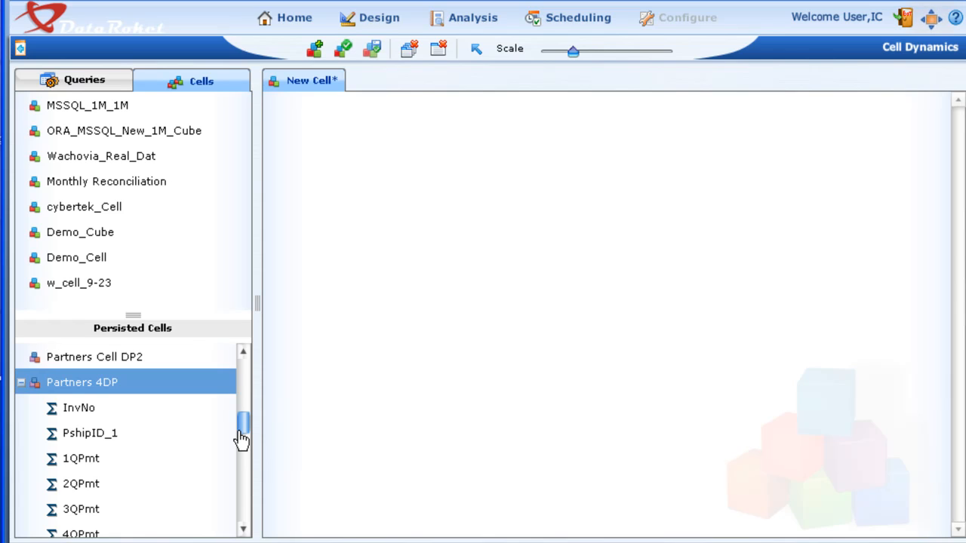
- Get the child cells of Partners 4DP and examine how they connect in the diagram at a reduced scale
{"action": "mouse_move", "coordinate": [106, 391]}
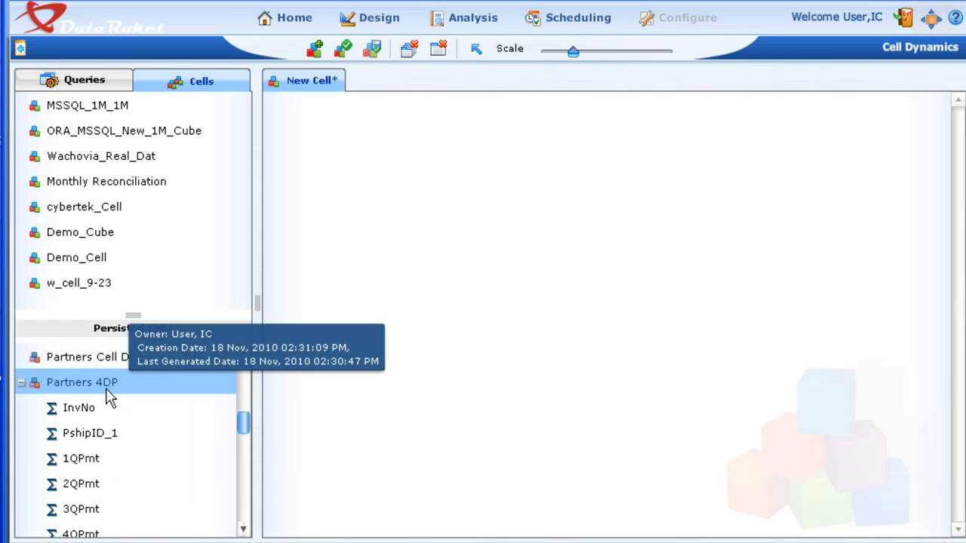
{"action": "right_click", "coordinate": [108, 389]}
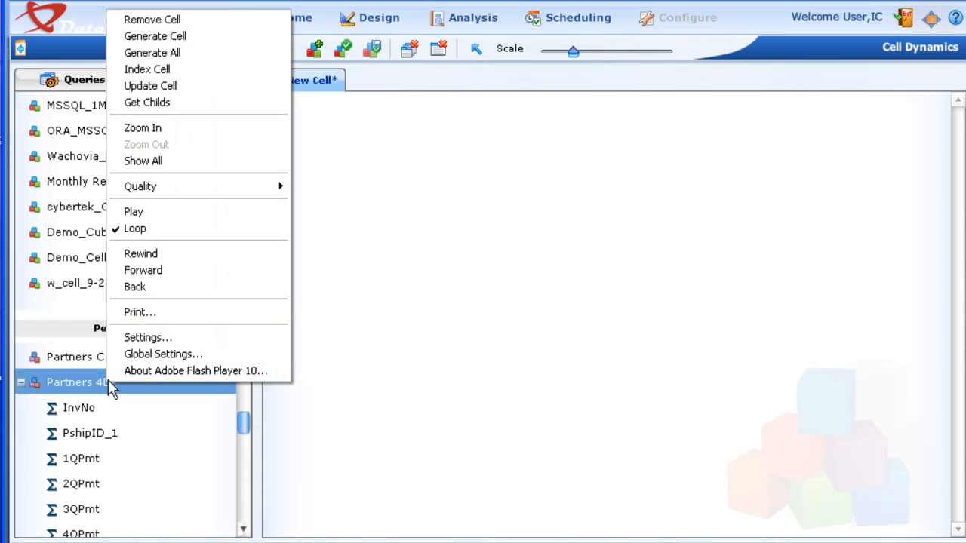
{"action": "left_click", "coordinate": [143, 103]}
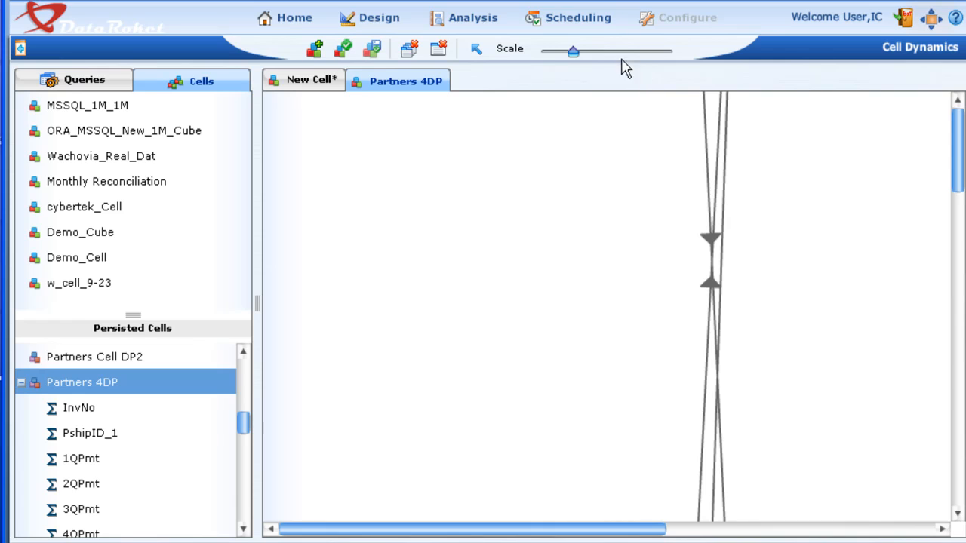
{"action": "left_click_drag", "start_coordinate": [564, 53], "coordinate": [562, 53]}
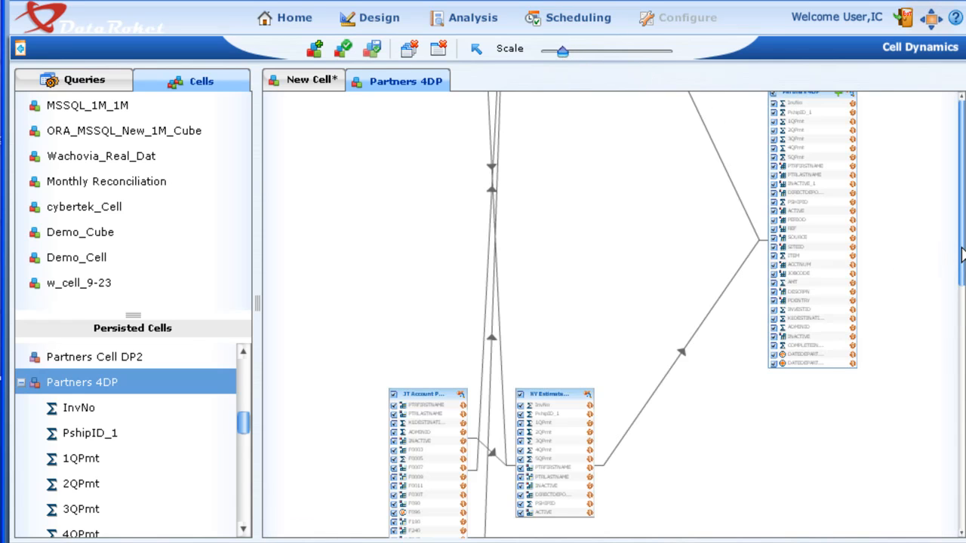
{"action": "left_click_drag", "start_coordinate": [959, 260], "coordinate": [948, 507]}
{"action": "left_click_drag", "start_coordinate": [959, 453], "coordinate": [962, 154]}
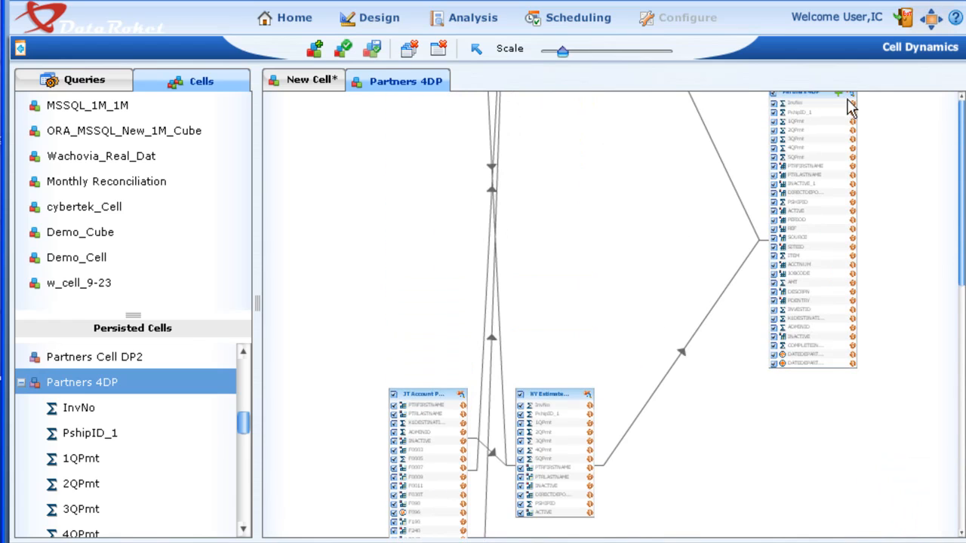